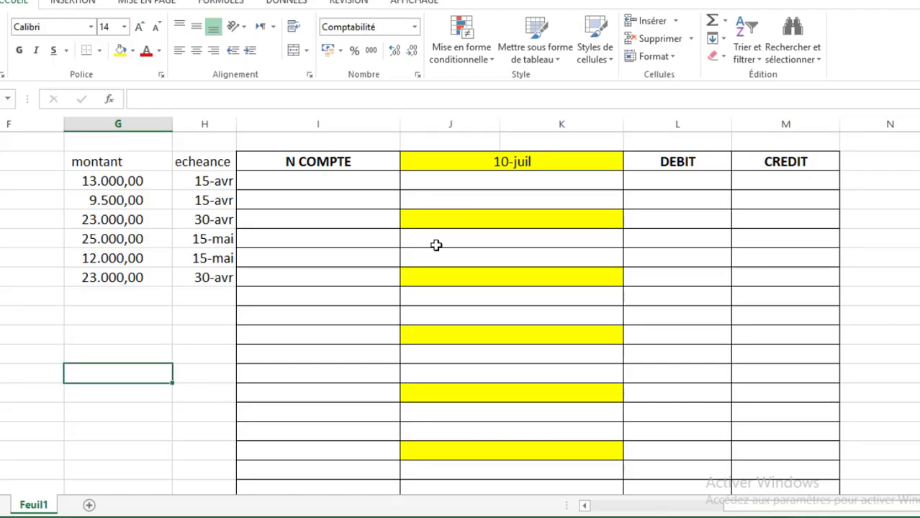
# Step: Set the date in the journal table's header between N COMPTE and DEBIT to 05-04
pyautogui.click(514, 161)
pyautogui.write('10/07/2019')
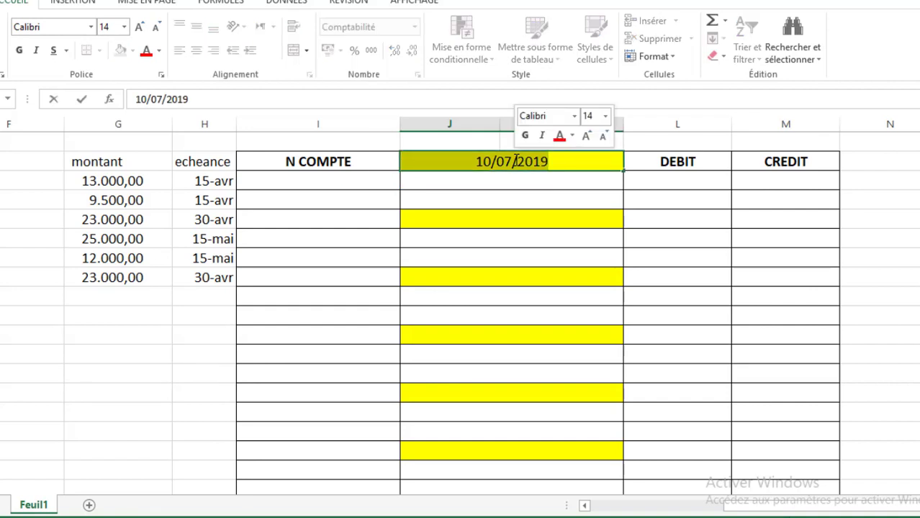
pyautogui.press('Return')
pyautogui.click(515, 161)
pyautogui.write('05-04')
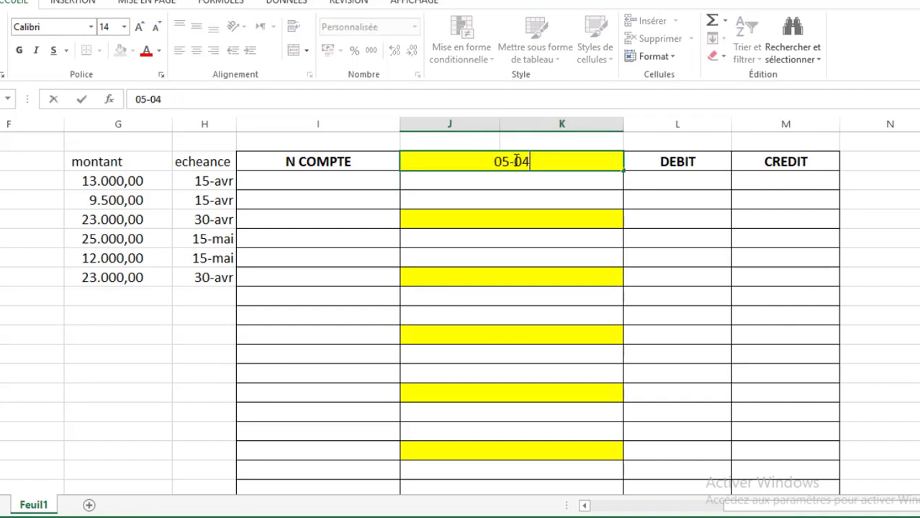
pyautogui.press('Return')
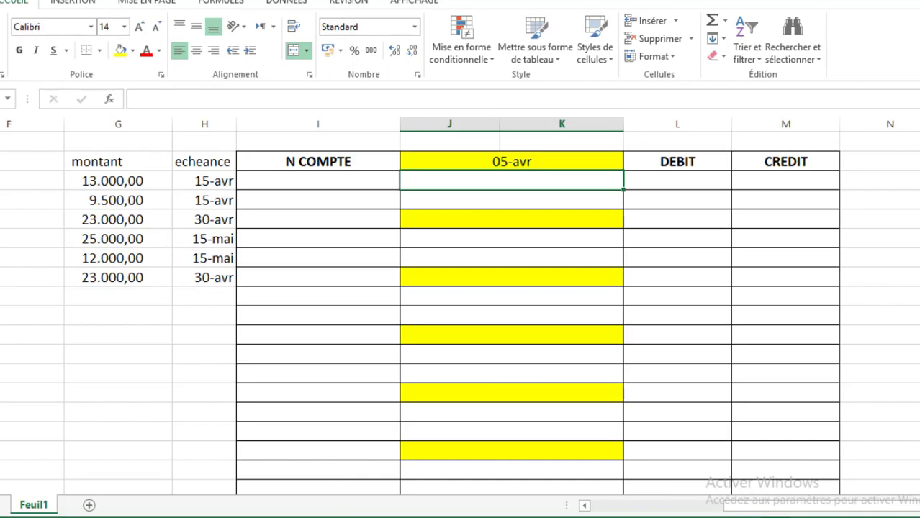
# Step: Consult the 05 April operation in the exercise photo and enter accounts 3425 in I274 and 3421 in I275
pyautogui.hotkey('alt', 'Tab')
pyautogui.hotkey('alt', 'Tab')
pyautogui.hotkey('alt', 'Tab')
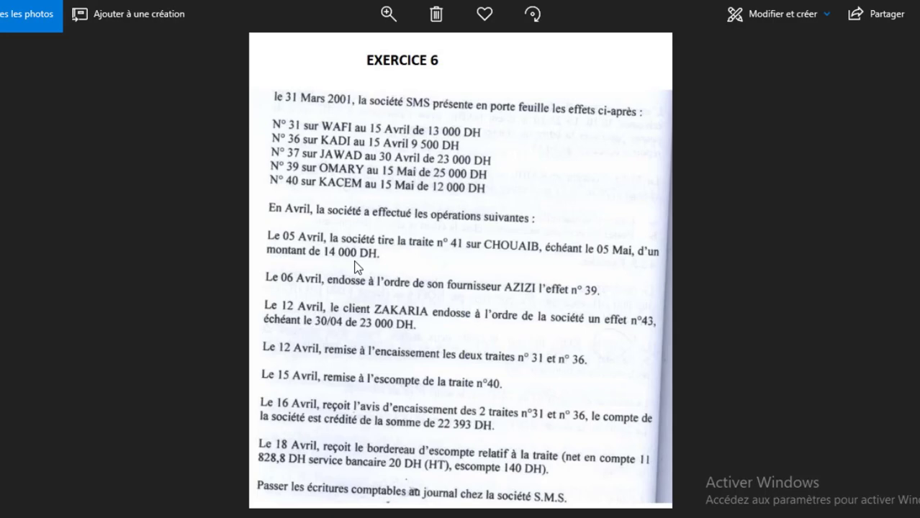
pyautogui.hotkey('alt', 'Tab')
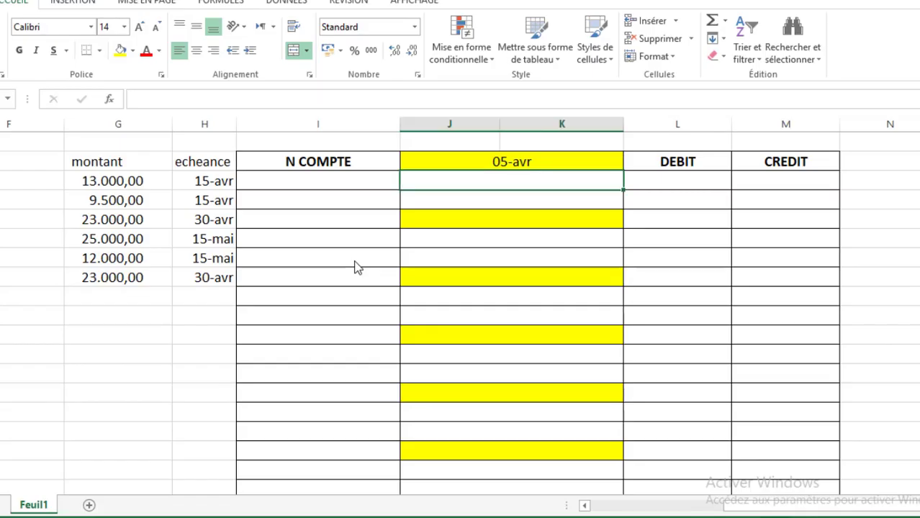
pyautogui.press('Left')
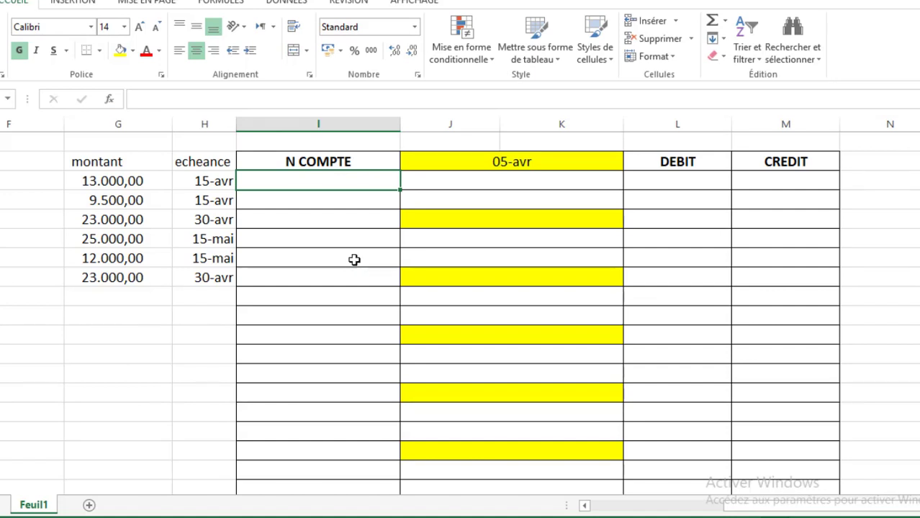
pyautogui.write('34525')
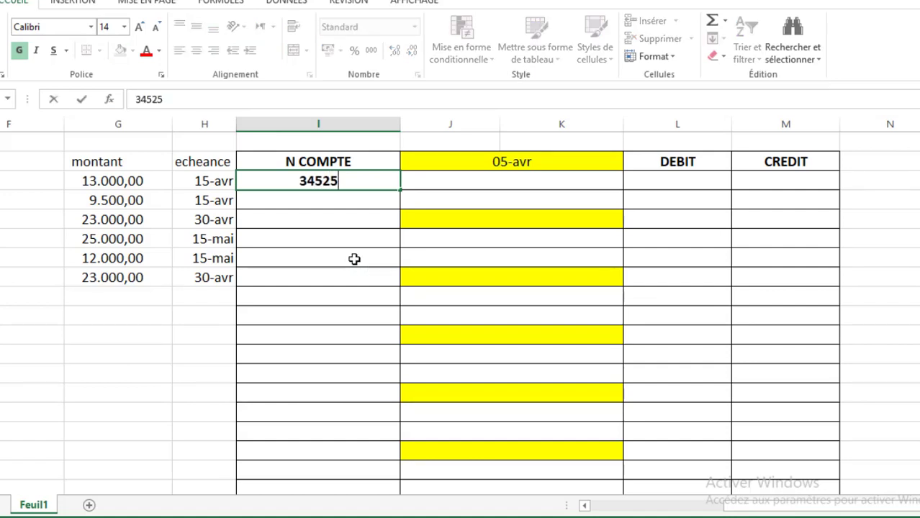
pyautogui.press('Return')
pyautogui.write('3412')
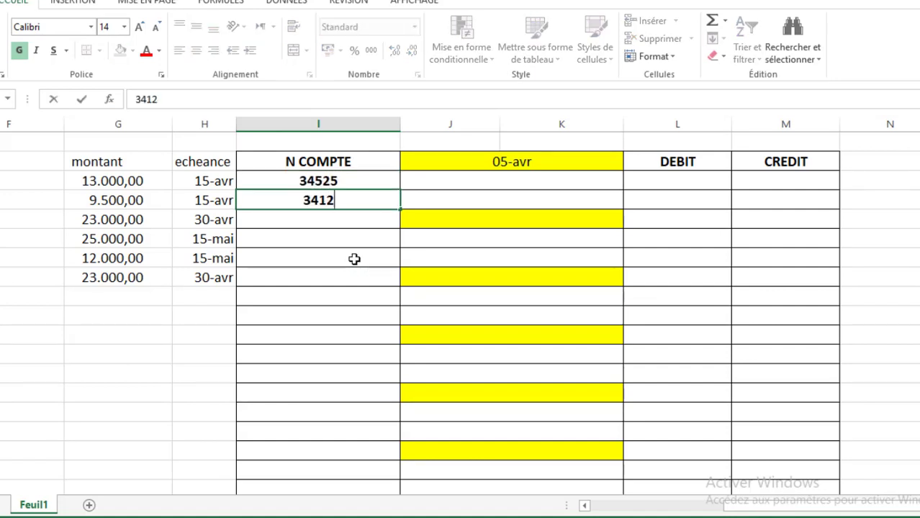
pyautogui.write('1')
pyautogui.press('BackSpace')
pyautogui.press('BackSpace')
pyautogui.press('BackSpace')
pyautogui.write('21')
pyautogui.press('Tab')
pyautogui.press('Up')
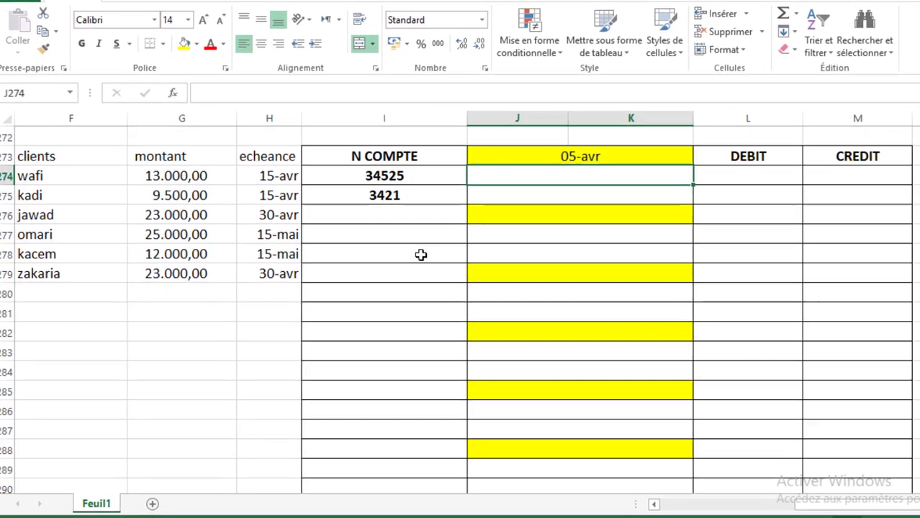
pyautogui.press('Left')
pyautogui.write('3425')
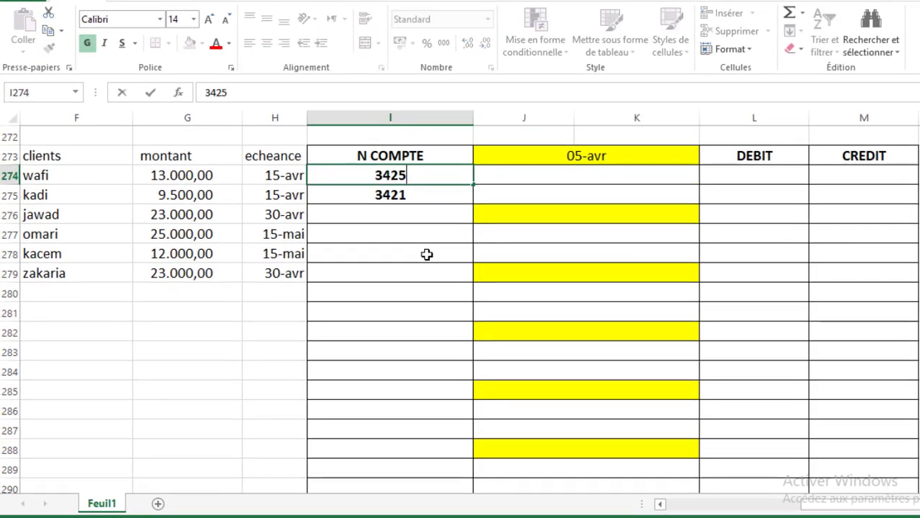
pyautogui.press('Tab')
# Step: Label account 3425 as "client effet à recevoir" and account 3421 as "client" in the 05 April entry
pyautogui.write('clei')
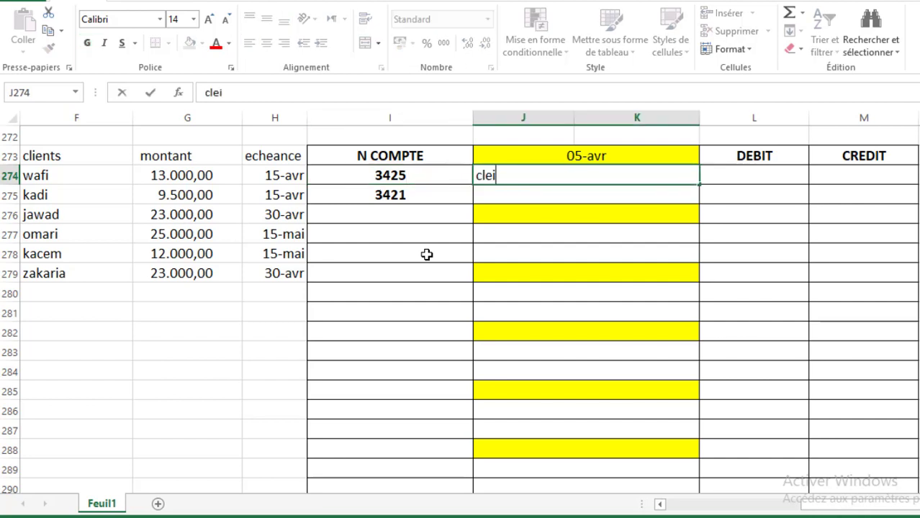
pyautogui.press('BackSpace')
pyautogui.press('BackSpace')
pyautogui.write('ient effet ')
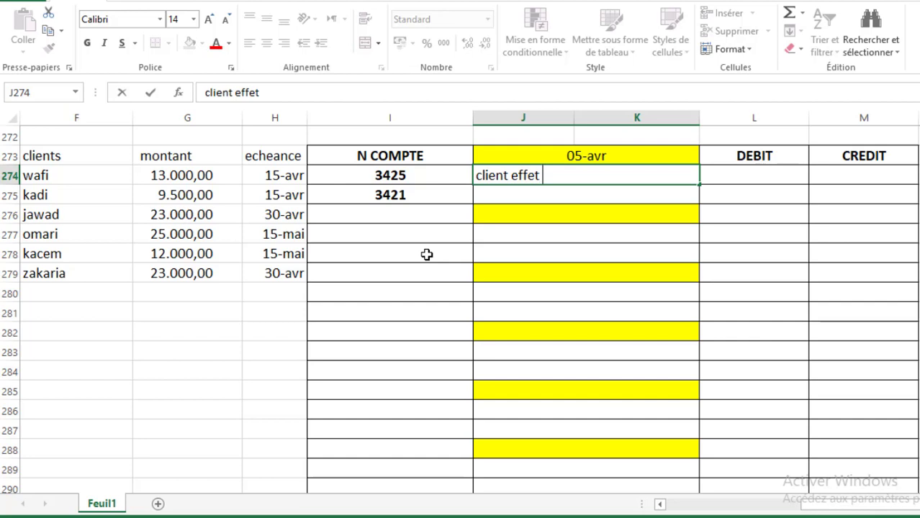
pyautogui.write('à recevoir')
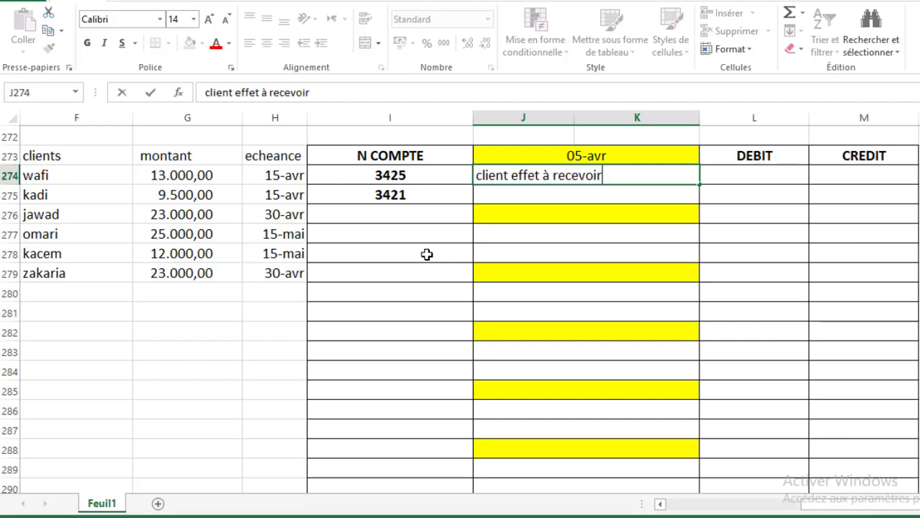
pyautogui.press('Return')
pyautogui.write('cleint')
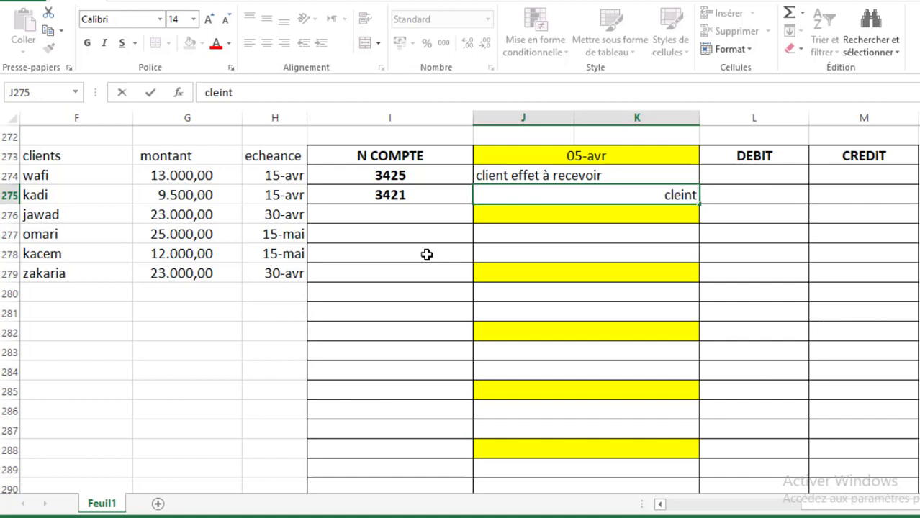
pyautogui.press('BackSpace')
pyautogui.press('BackSpace')
pyautogui.press('BackSpace')
pyautogui.press('BackSpace')
pyautogui.write('ient+')
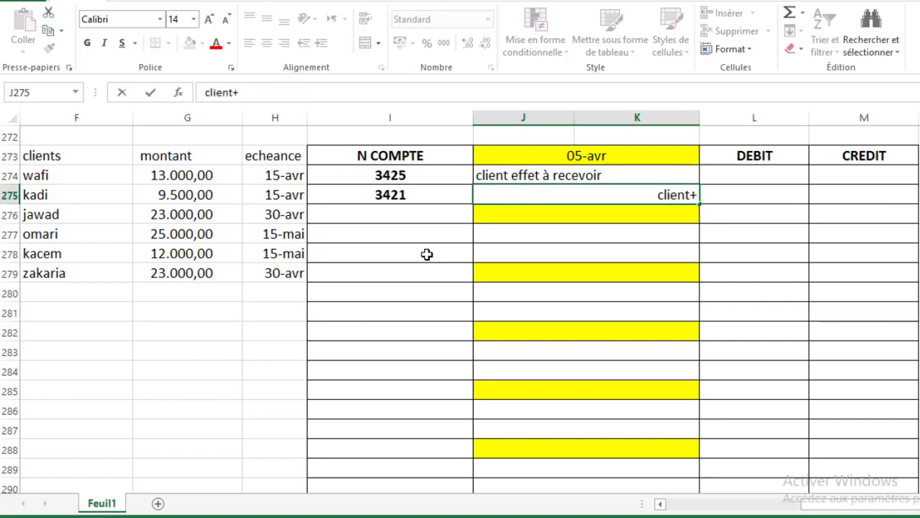
pyautogui.press('BackSpace')
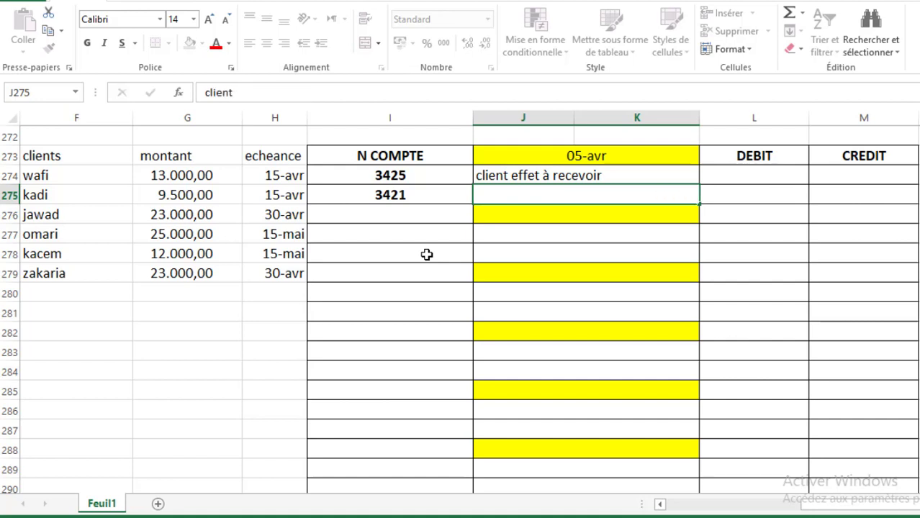
pyautogui.press('Return')
# Step: Check the draft's amount in the exercise photo and enter 14000 as debit in L274 and as credit in M275
pyautogui.press('Up')
pyautogui.press('Right')
pyautogui.press('Up')
pyautogui.hotkey('alt', 'Tab')
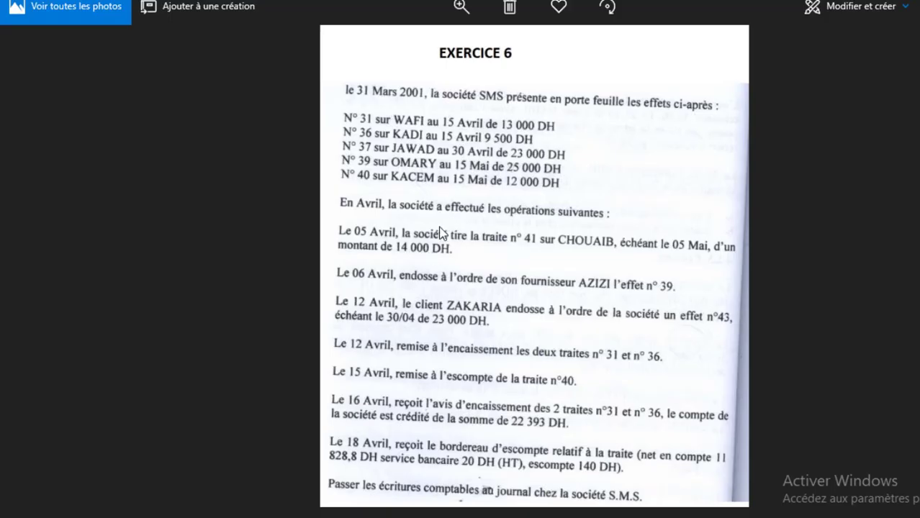
pyautogui.hotkey('alt', 'Tab')
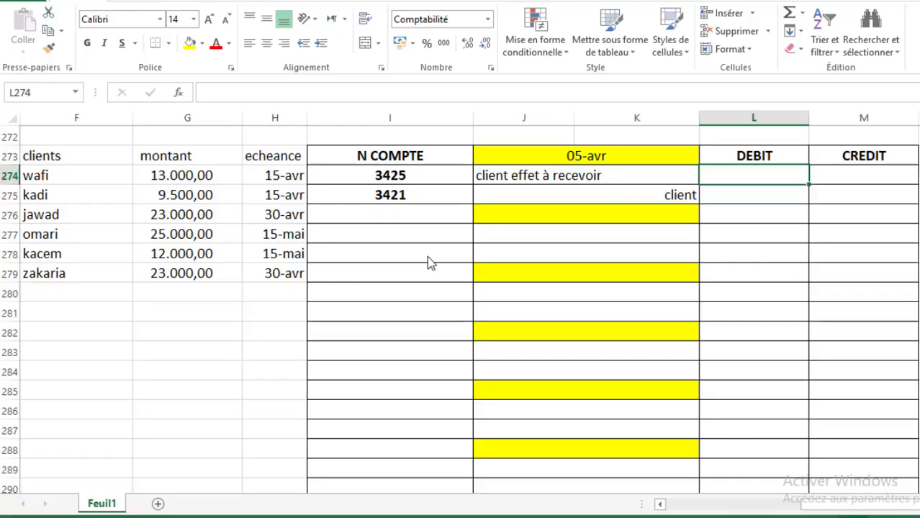
pyautogui.write('14000')
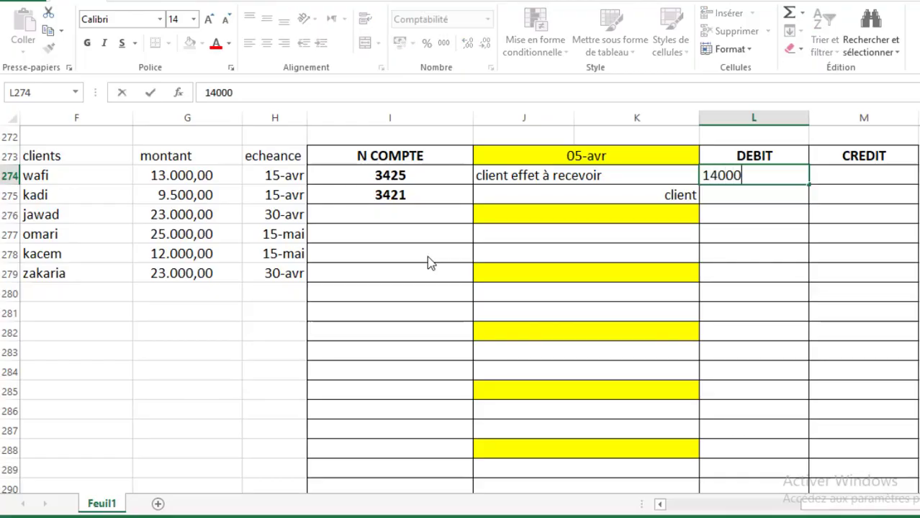
pyautogui.press('Return')
pyautogui.press('Right')
pyautogui.write('14000')
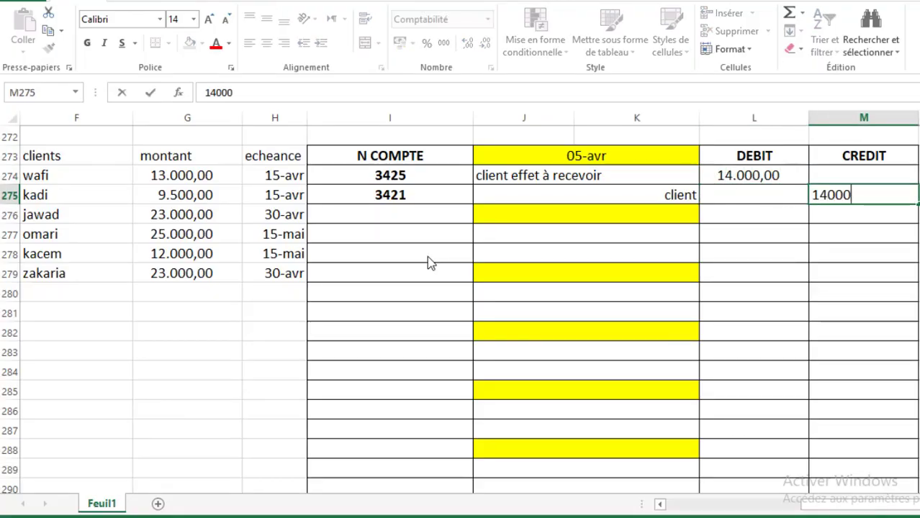
pyautogui.press('Return')
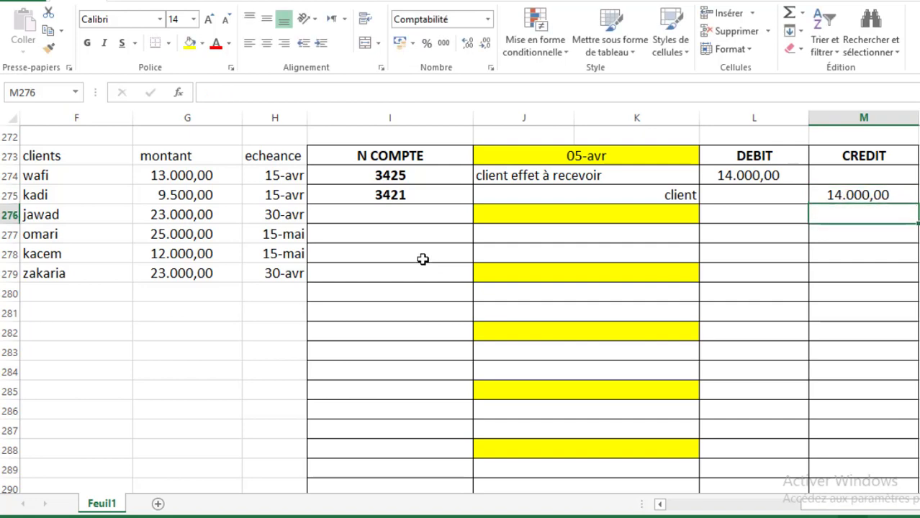
# Step: Consult the 06 April operation in the exercise photo and enter account 4411 with the label "fournisseurs" in row 277
pyautogui.hotkey('alt', 'Tab')
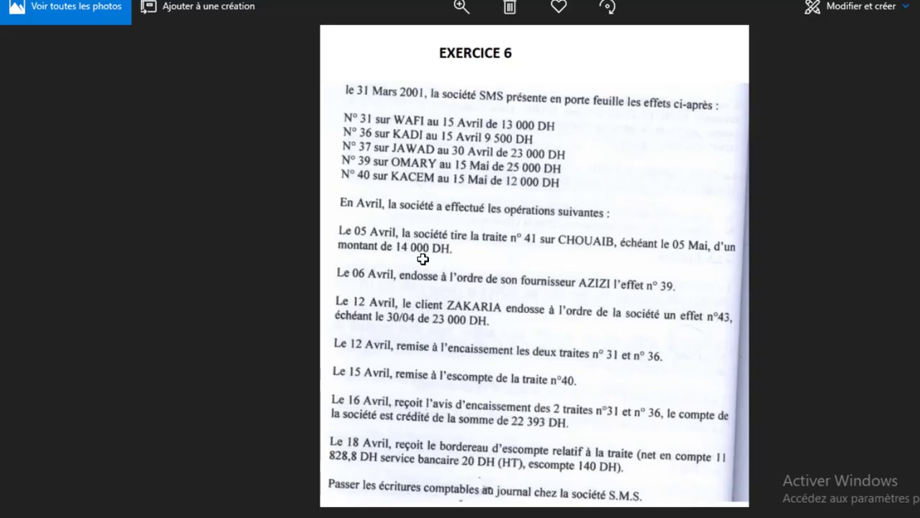
pyautogui.hotkey('alt', 'Tab')
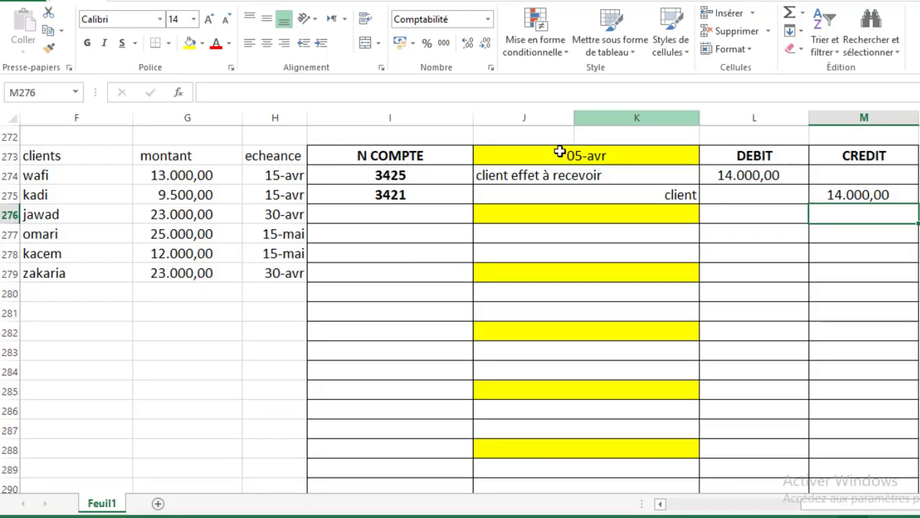
pyautogui.click(510, 253)
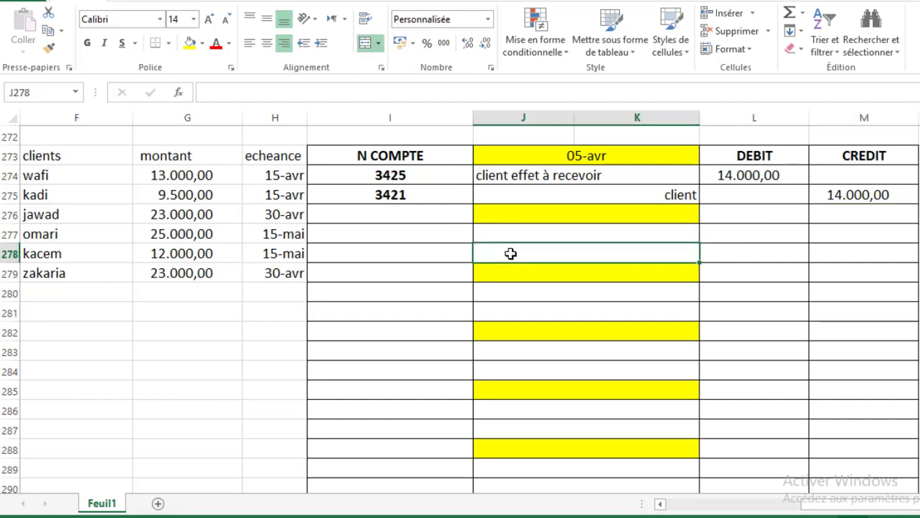
pyautogui.click(830, 257)
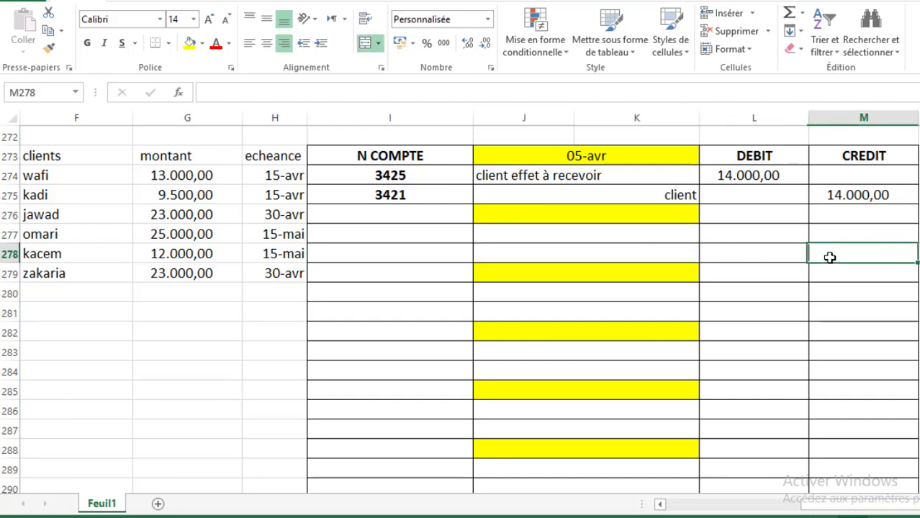
pyautogui.click(379, 235)
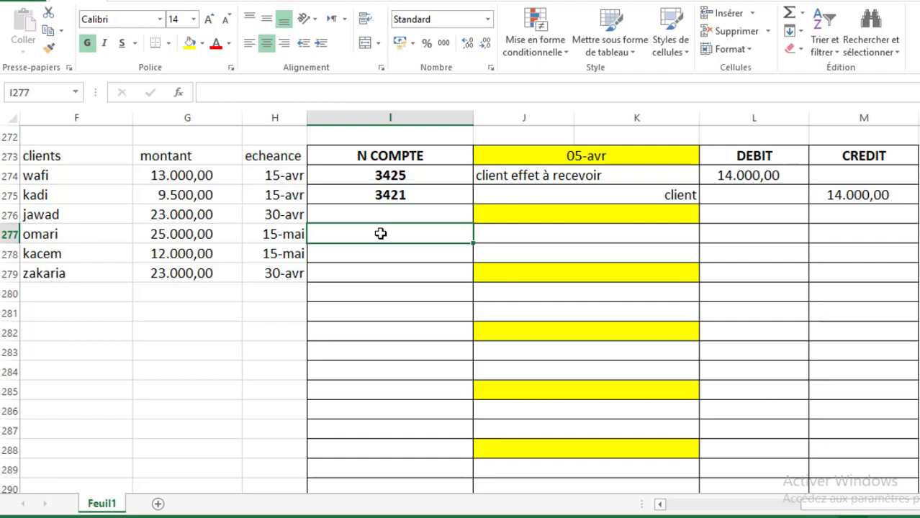
pyautogui.hotkey('alt', 'Tab')
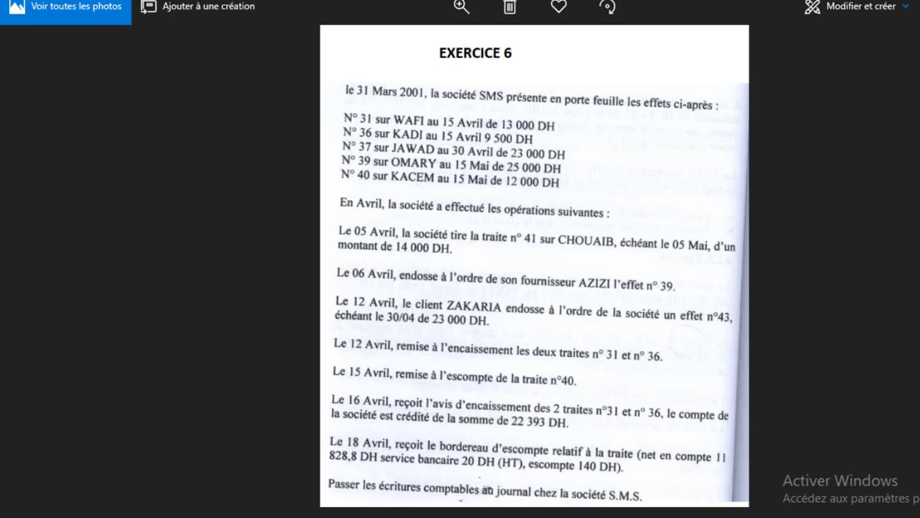
pyautogui.hotkey('alt', 'Tab')
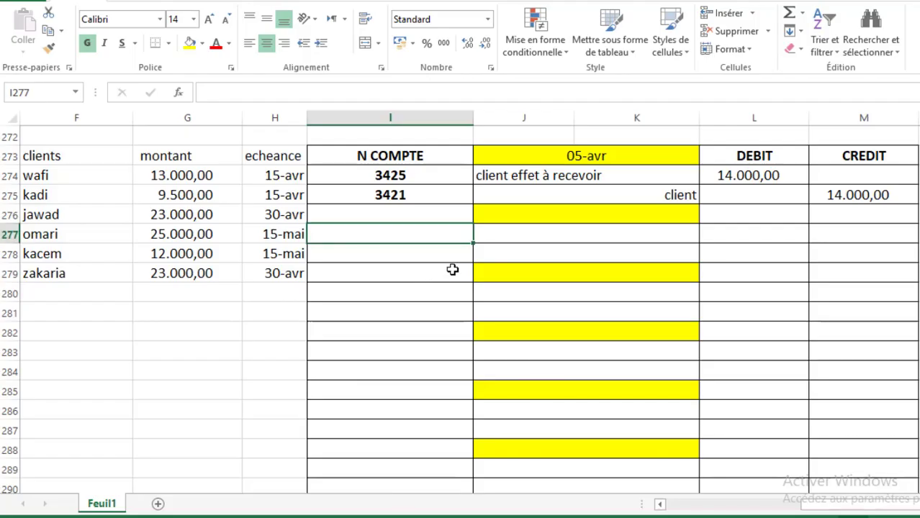
pyautogui.write('4411')
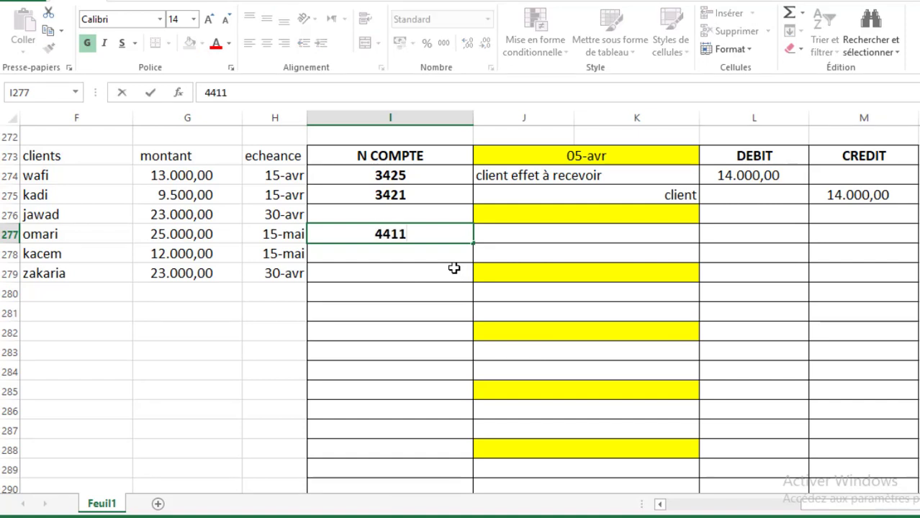
pyautogui.press('Tab')
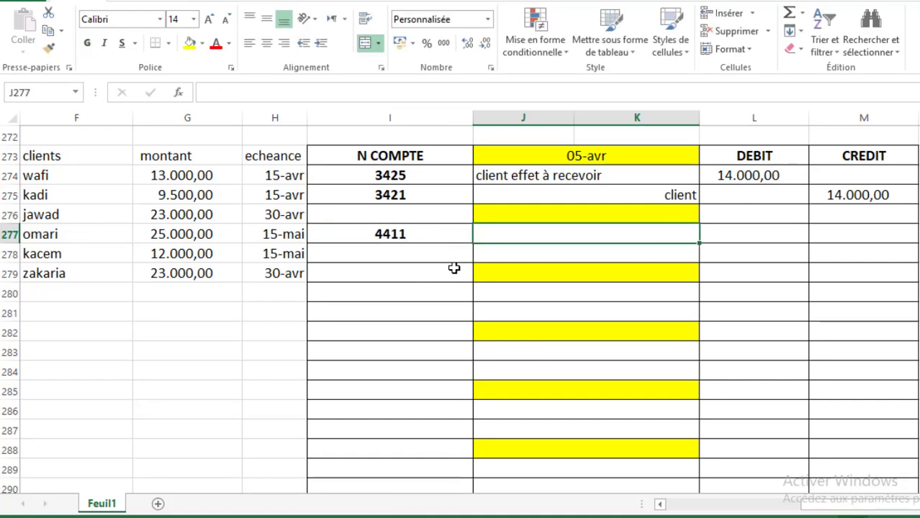
pyautogui.write('fournisseurs')
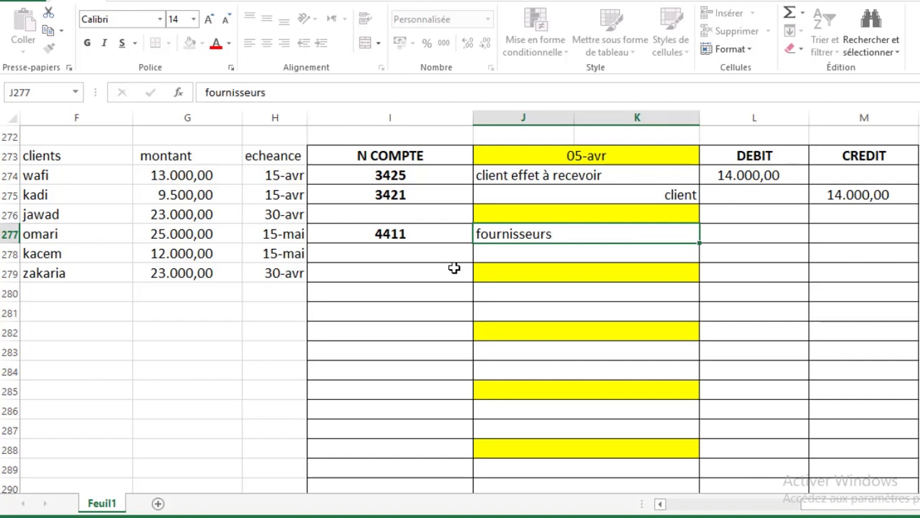
pyautogui.press('Return')
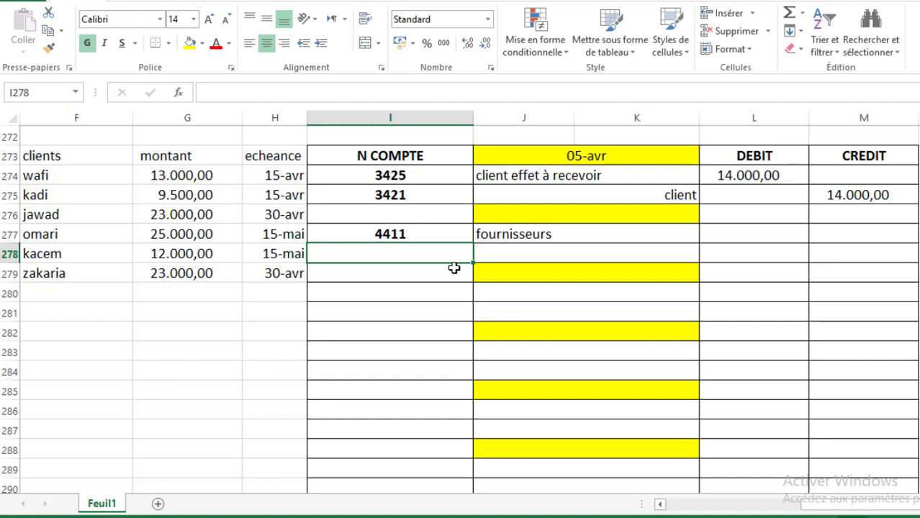
# Step: Enter account 3425 with the label "client effet à recevoir" in row 278 as the credit line
pyautogui.write('3425')
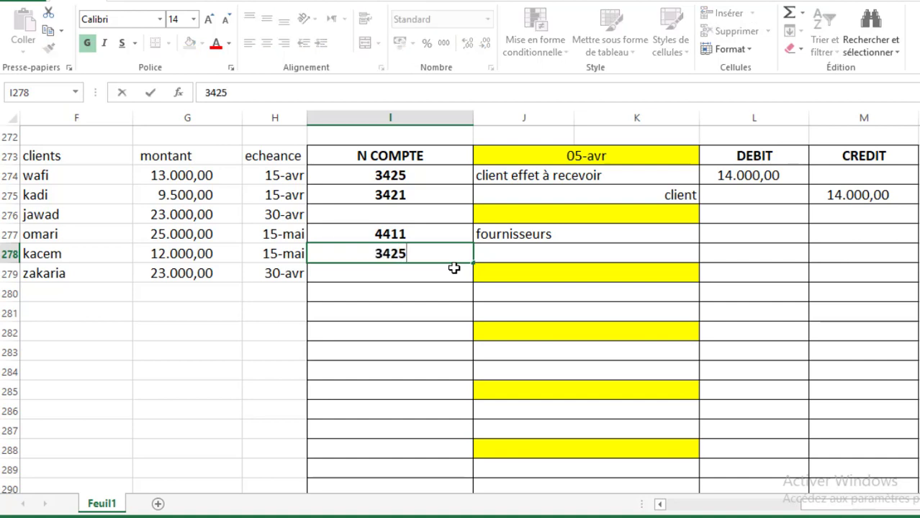
pyautogui.press('Tab')
pyautogui.write('cl')
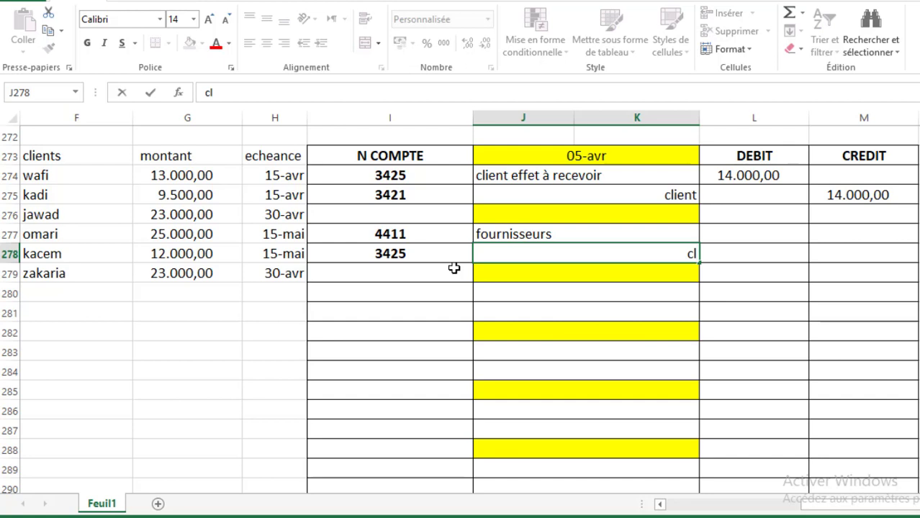
pyautogui.write('ient e')
pyautogui.press('Return')
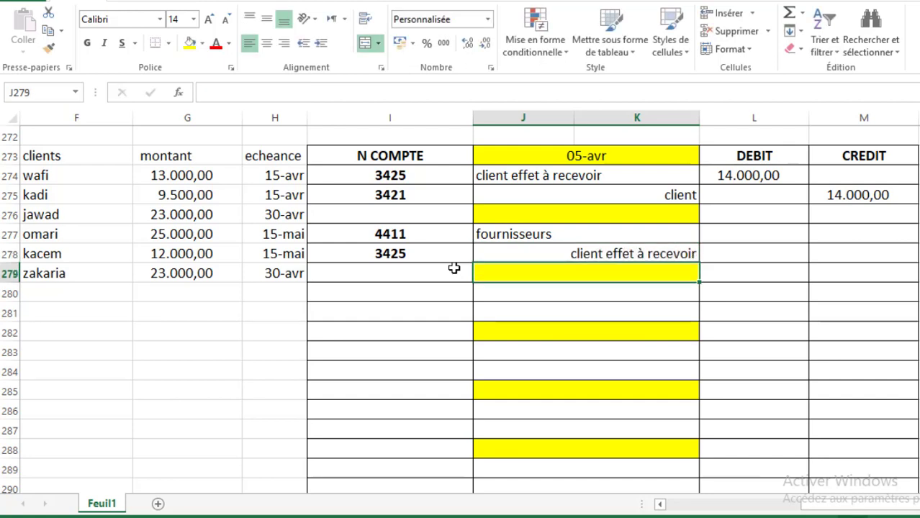
# Step: Check the endorsed draft no. 39 in the exercise photo and enter 25000 as debit in L277 and as credit in M278
pyautogui.press('Right')
pyautogui.press('Up')
pyautogui.press('Up')
pyautogui.hotkey('alt', 'Tab')
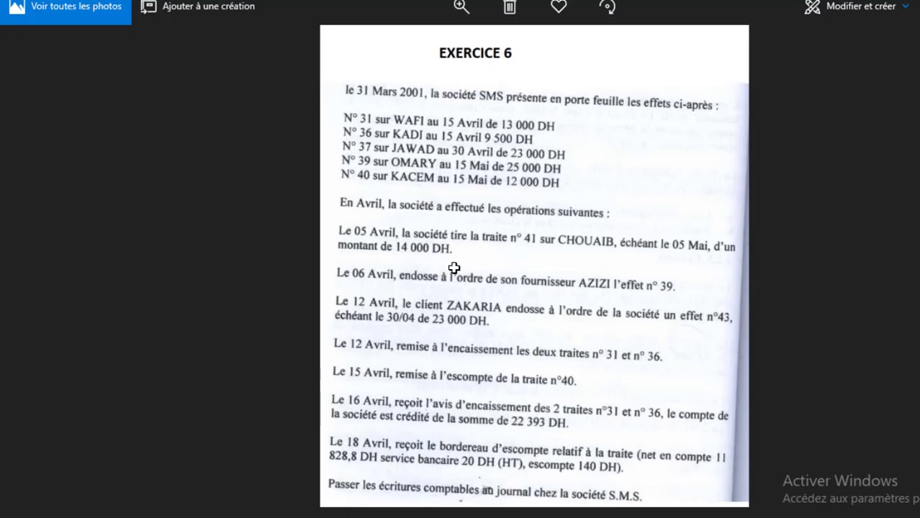
pyautogui.hotkey('alt', 'Tab')
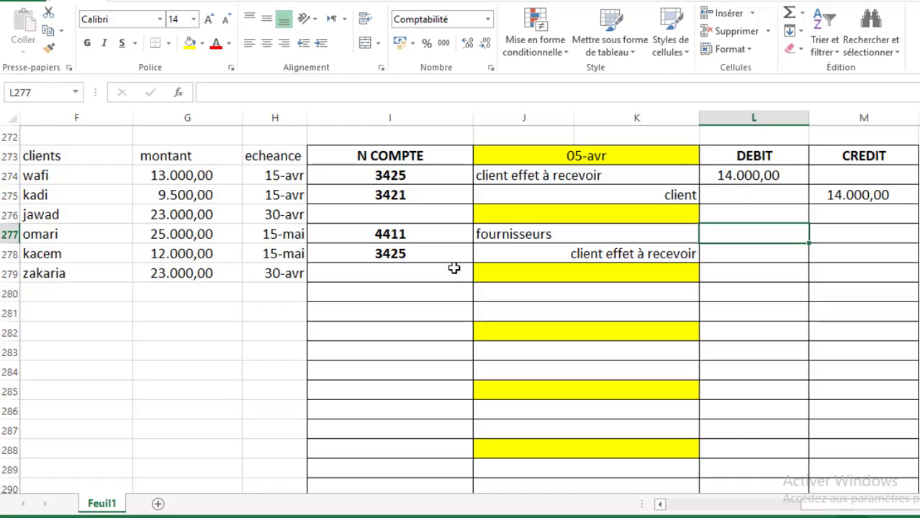
pyautogui.write('25000')
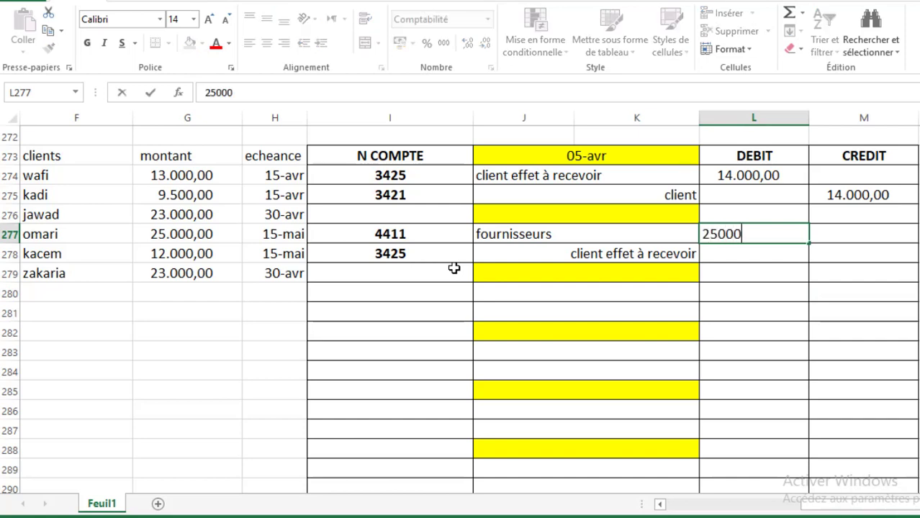
pyautogui.hotkey('ctrl', 'Return')
pyautogui.press('Down')
pyautogui.press('Right')
pyautogui.write('25000')
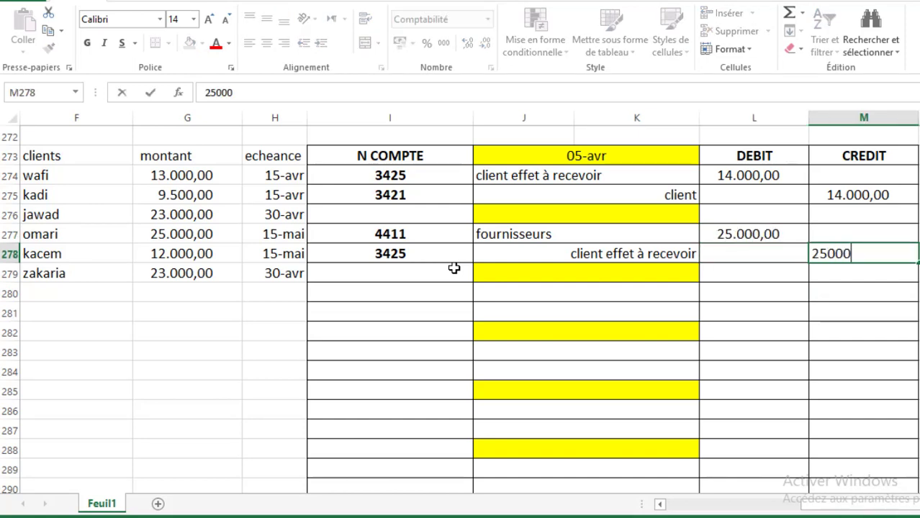
pyautogui.press('Return')
# Step: Enter the date 06-04 in the yellow cell J276 above the fournisseurs entry and centre it
pyautogui.press('Left')
pyautogui.press('Up')
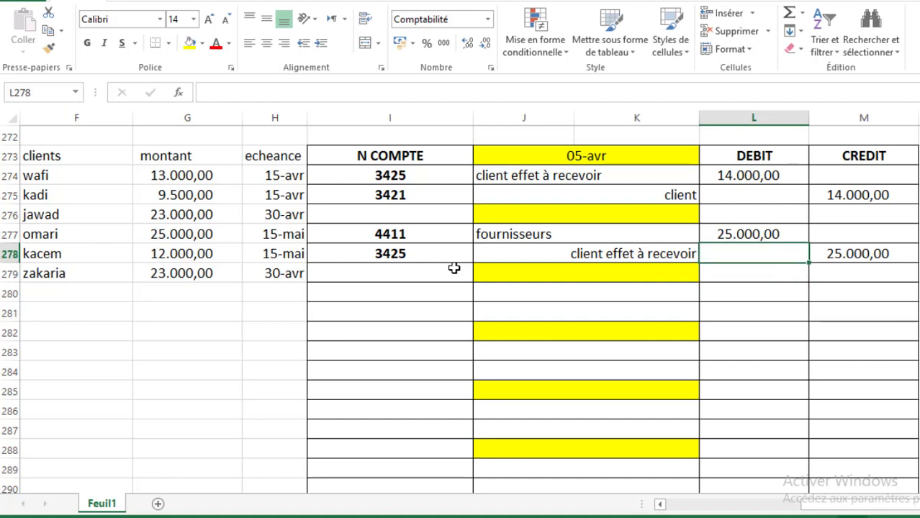
pyautogui.press('Left')
pyautogui.press('Left')
pyautogui.press('Left')
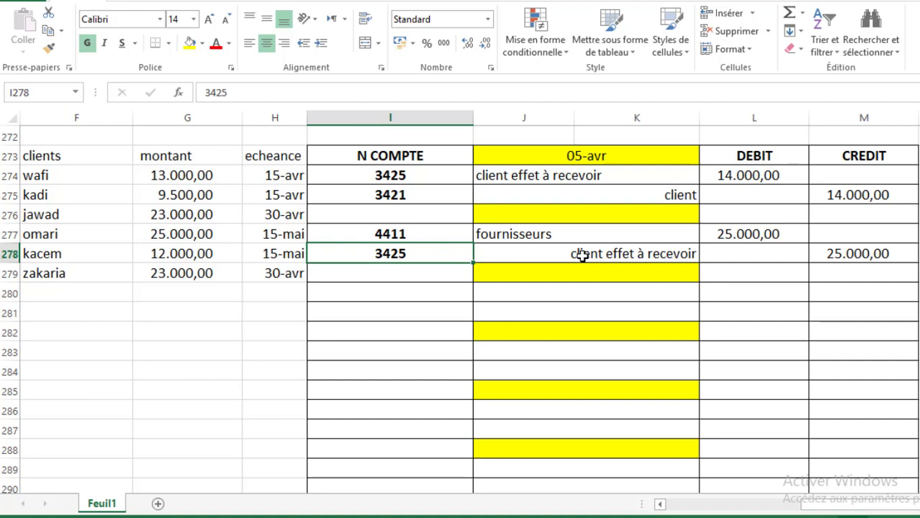
pyautogui.click(569, 212)
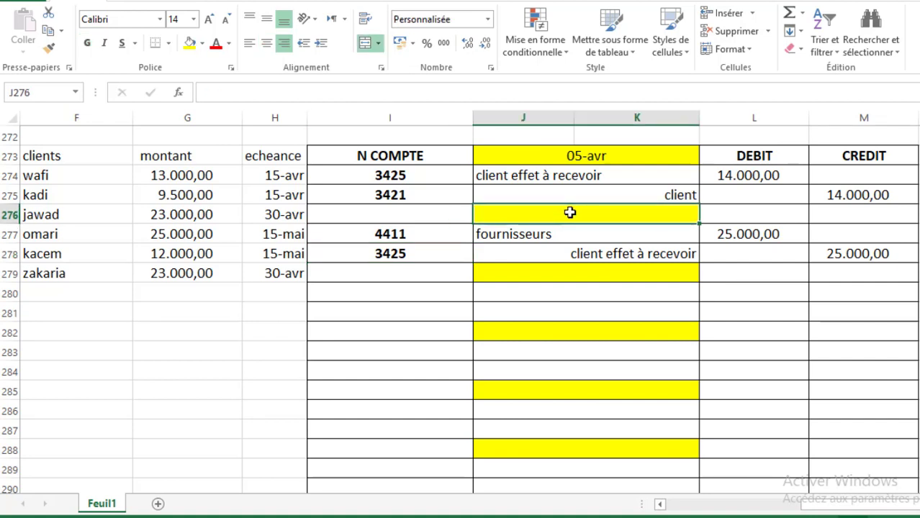
pyautogui.write('06')
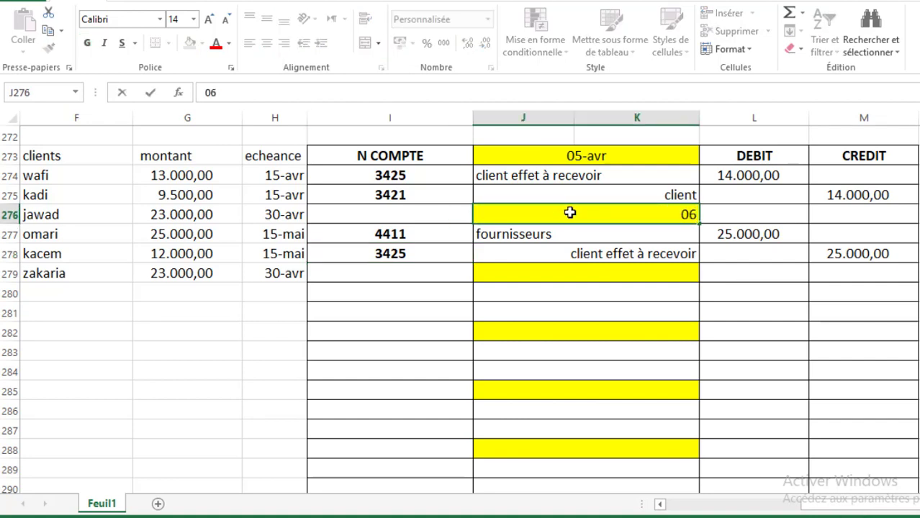
pyautogui.write('-04')
pyautogui.press('Return')
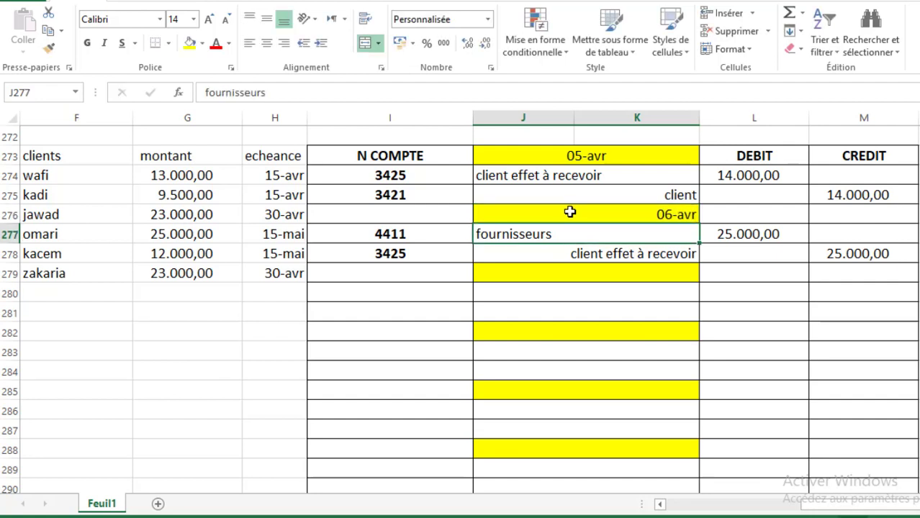
pyautogui.click(569, 211)
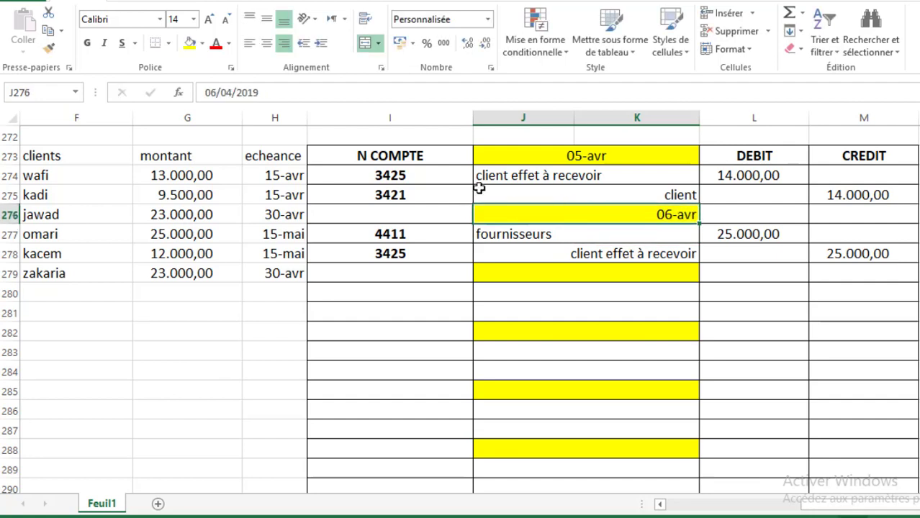
pyautogui.click(267, 42)
# Step: Centre the alignment of the remaining yellow date cells J279, J282, J285 and J288
pyautogui.click(643, 272)
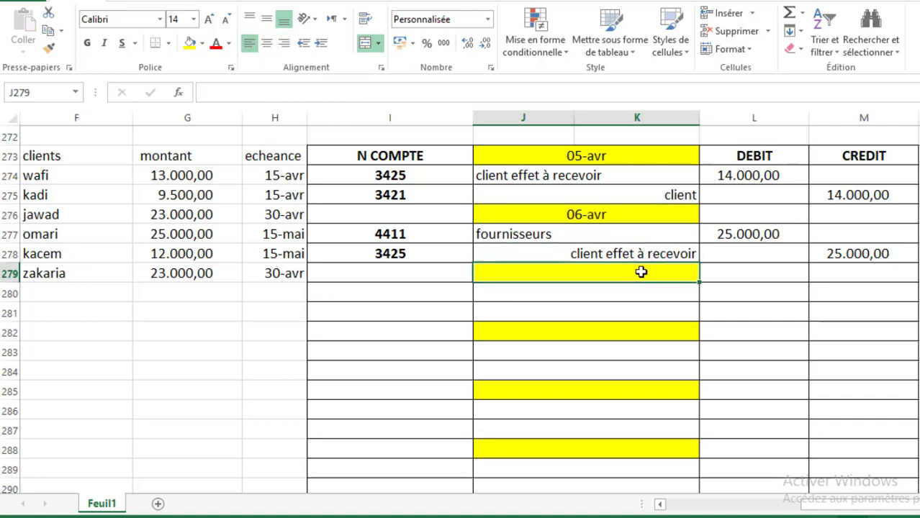
pyautogui.click(616, 330)
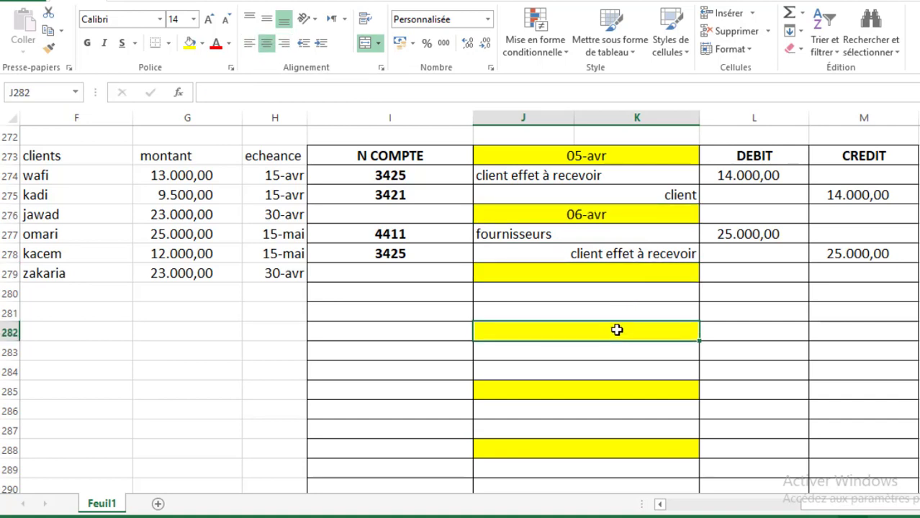
pyautogui.click(604, 388)
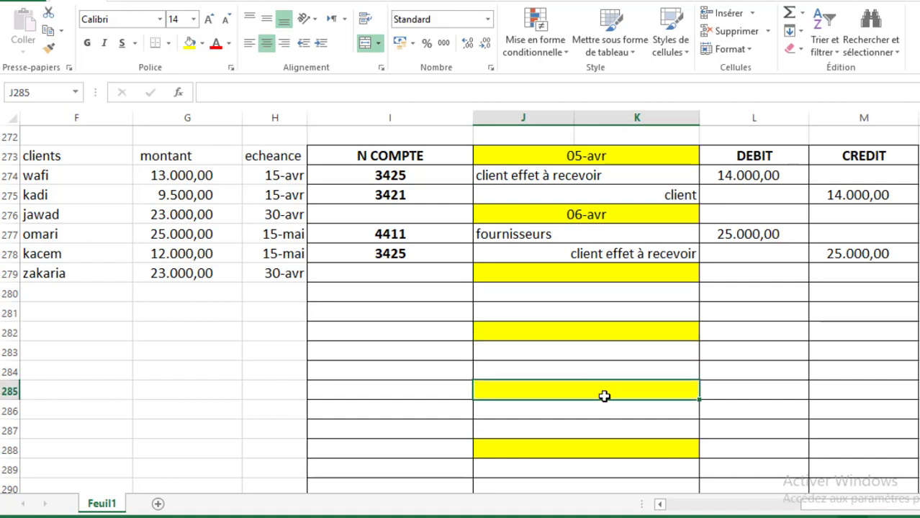
pyautogui.click(586, 449)
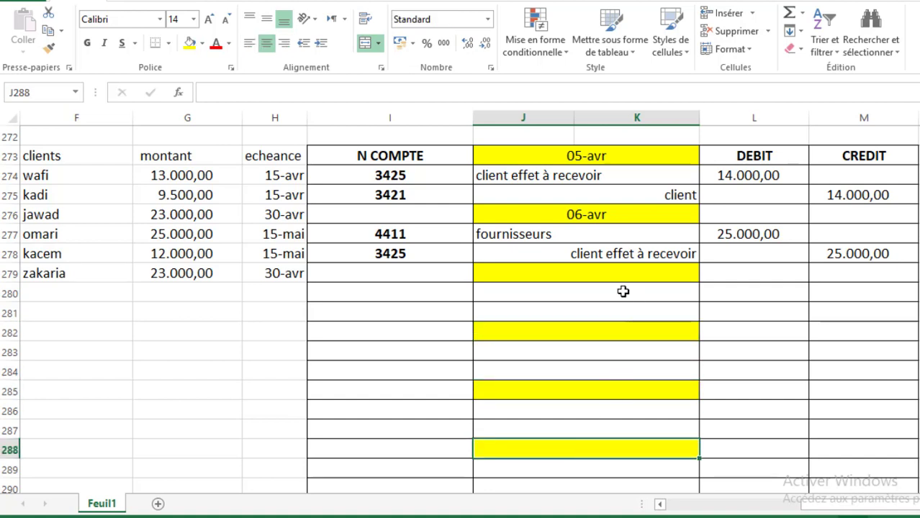
pyautogui.click(559, 268)
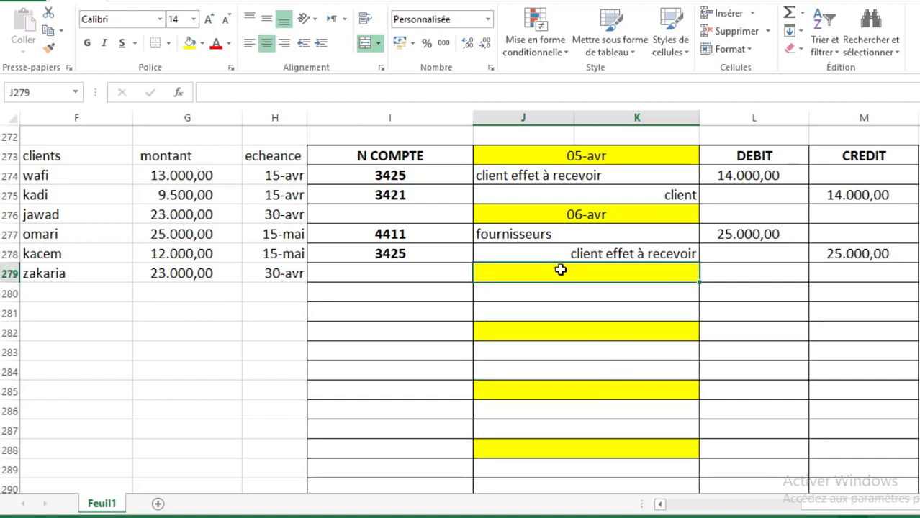
# Step: Consult the first 12 April operation in the exercise photo and enter accounts 3425 in I280 and 3421 in I281
pyautogui.hotkey('alt', 'Tab')
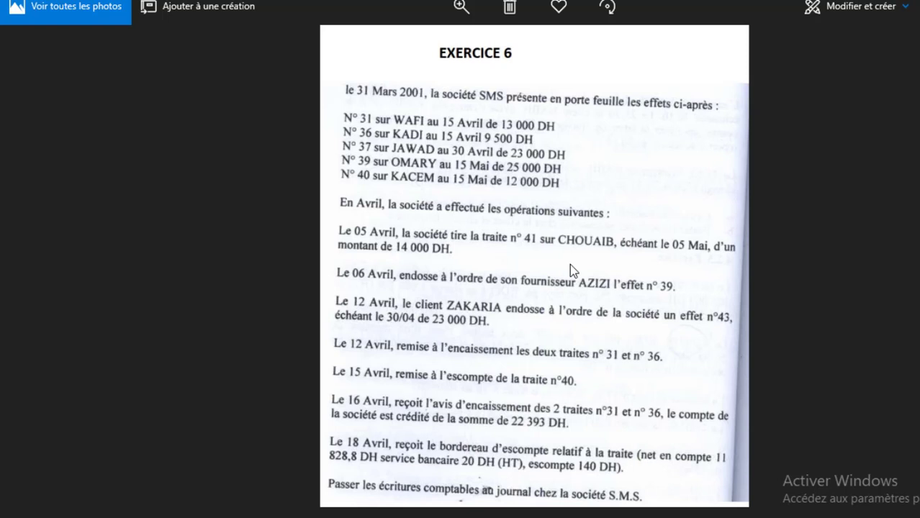
pyautogui.hotkey('alt', 'Tab')
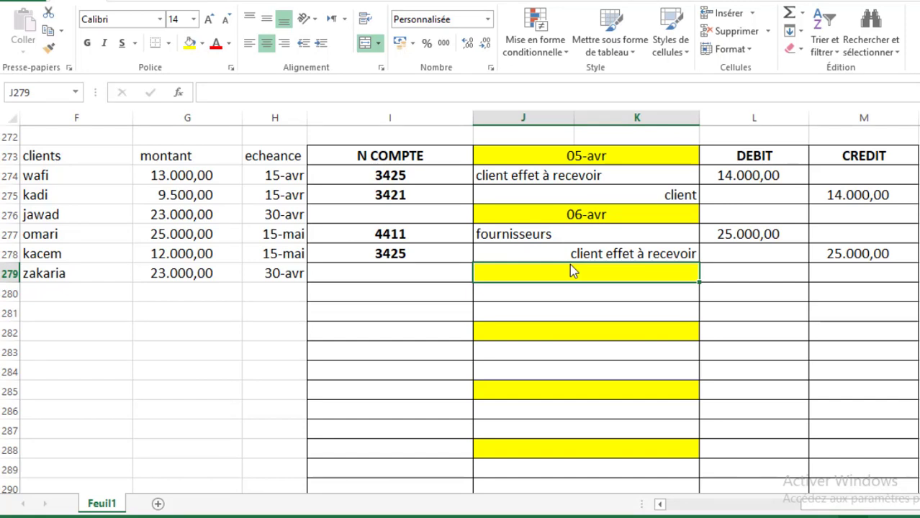
pyautogui.press('Down')
pyautogui.press('Left')
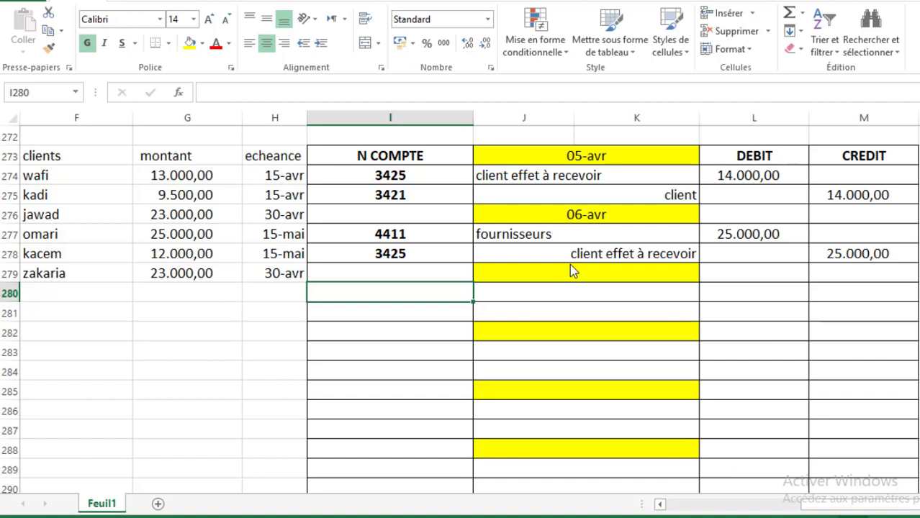
pyautogui.write('3425')
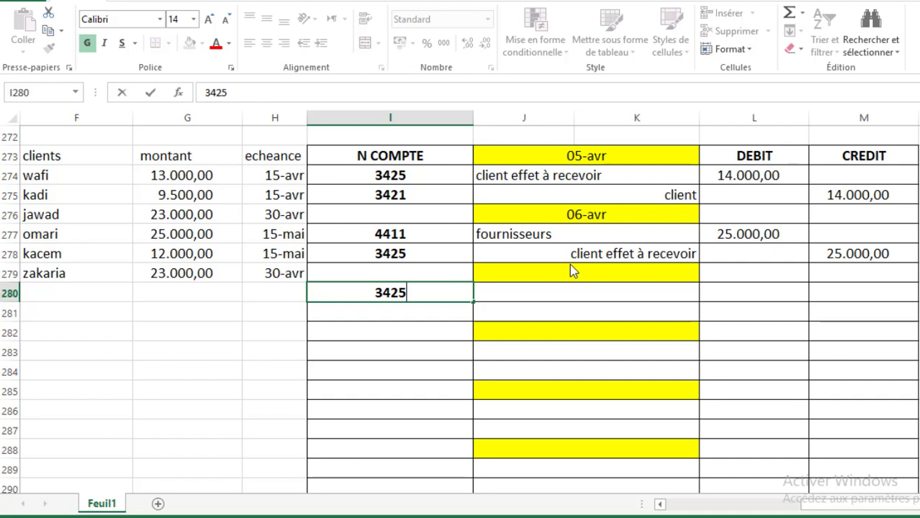
pyautogui.press('Return')
pyautogui.write('3421')
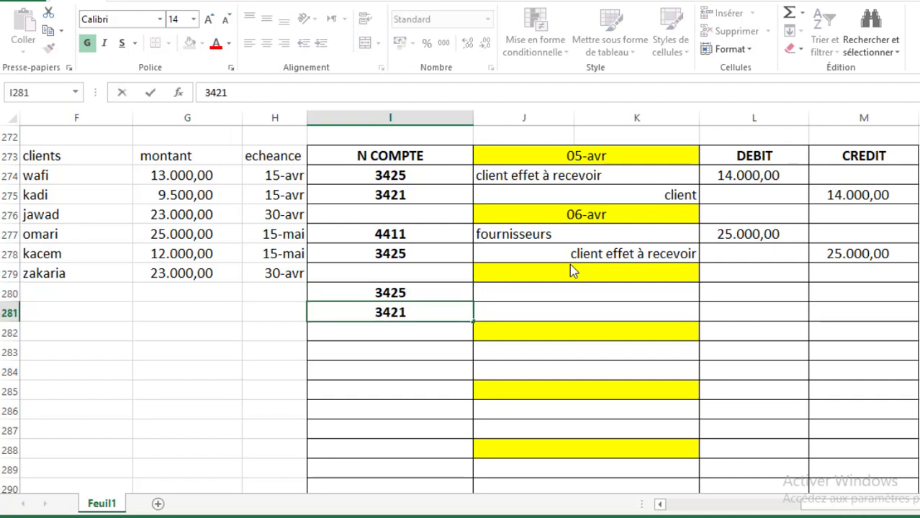
# Step: Label account 3425 in row 280 as "client effet à recevoir" and account 3421 in row 281 as "client"
pyautogui.press('Tab')
pyautogui.press('Up')
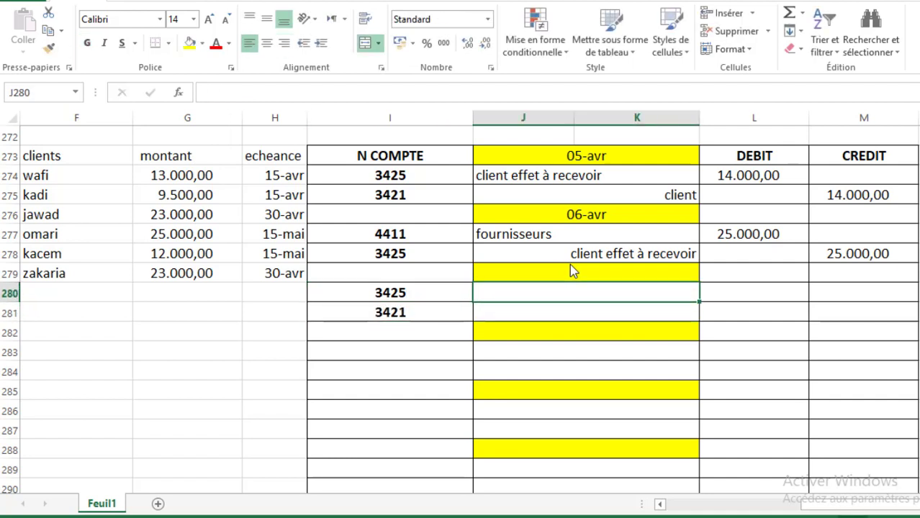
pyautogui.write('client')
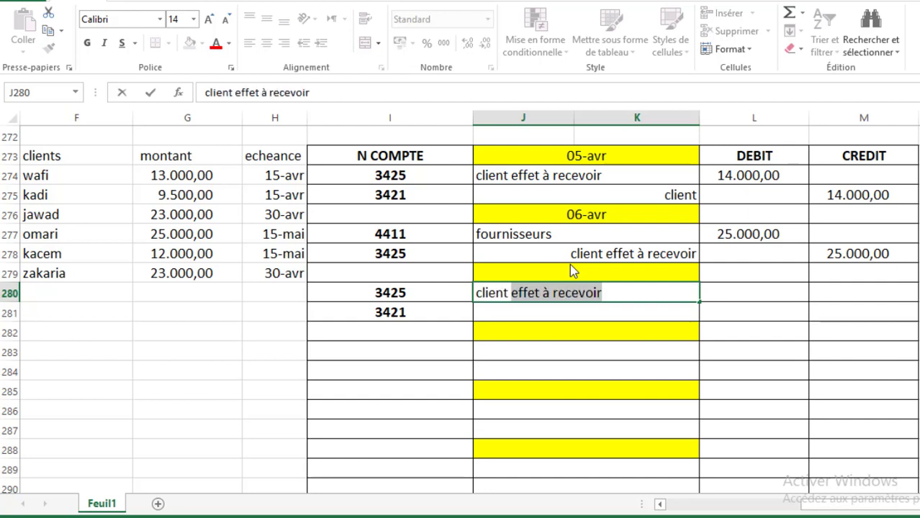
pyautogui.press('Return')
pyautogui.write('cle')
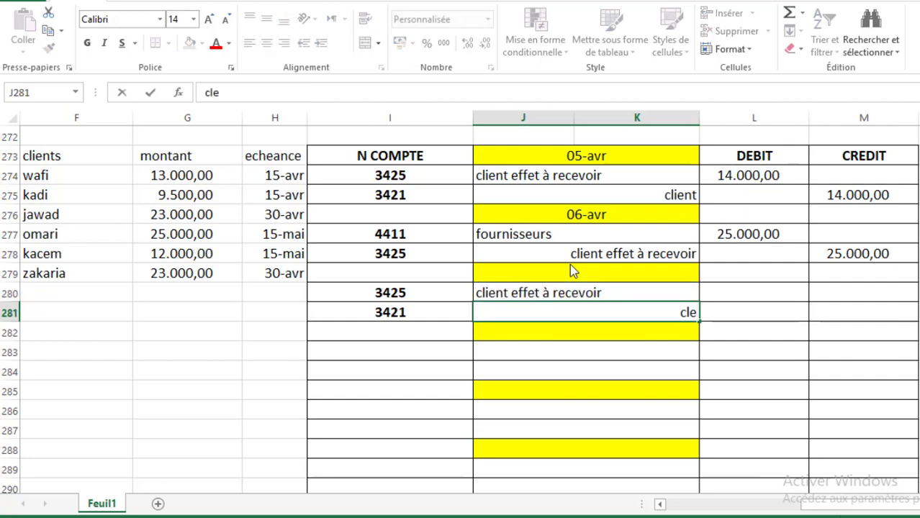
pyautogui.press('BackSpace')
pyautogui.write('ient')
pyautogui.press('Tab')
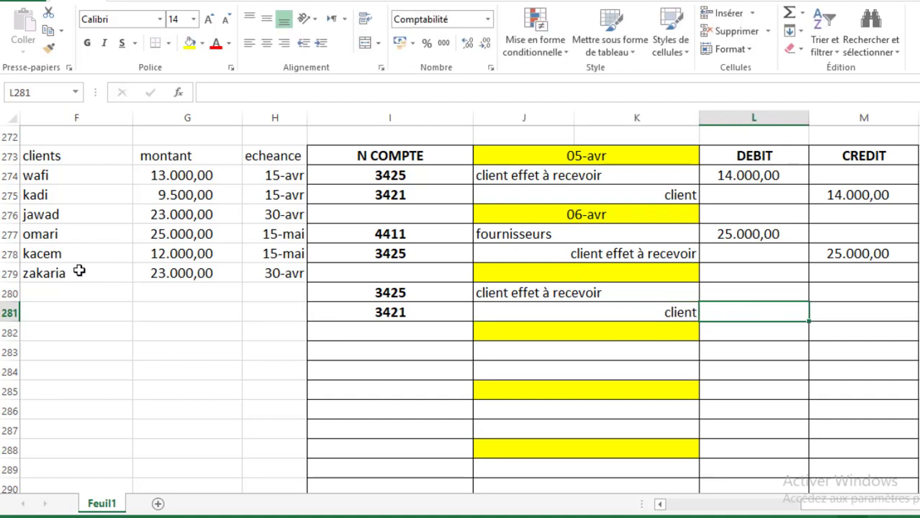
# Step: Enter 23000 as debit in L280 and as credit in M281
pyautogui.click(730, 290)
pyautogui.write('23.00')
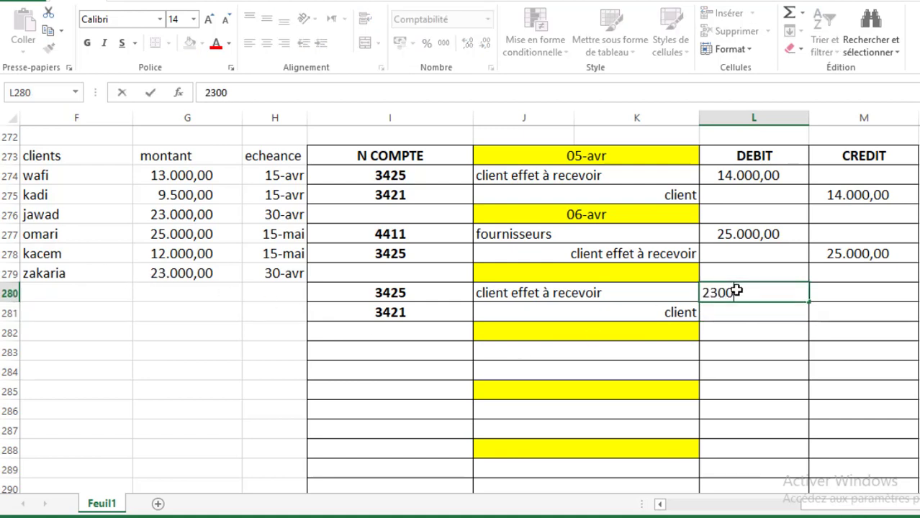
pyautogui.write('0')
pyautogui.press('Return')
pyautogui.press('Right')
pyautogui.write('2')
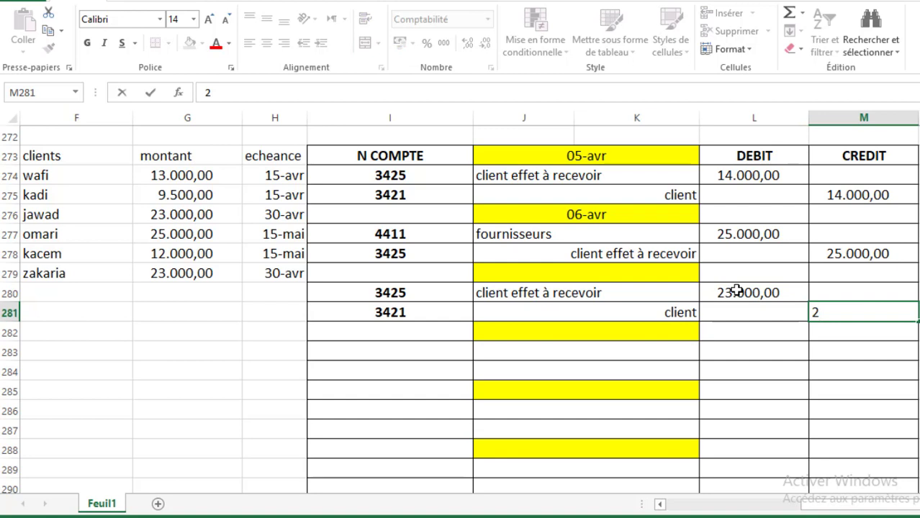
pyautogui.write('3.000')
pyautogui.press('Return')
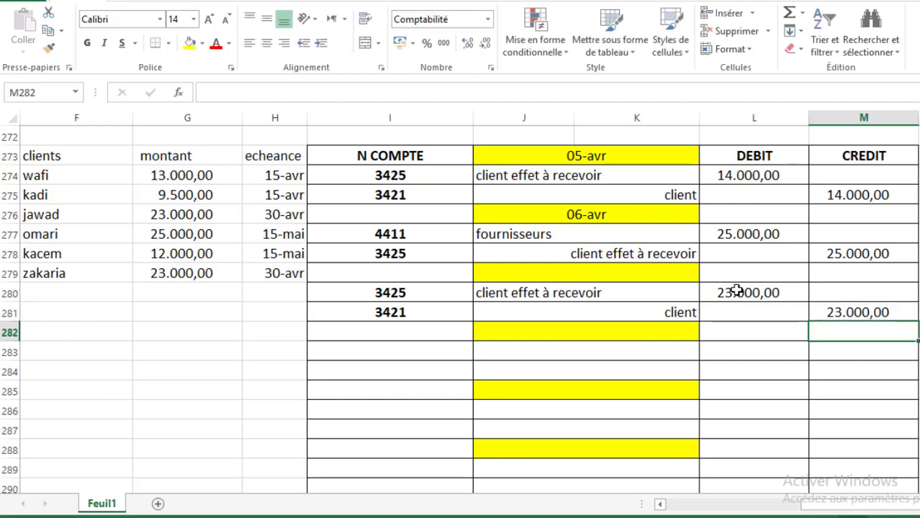
# Step: Date the entry in rows 280 and 281 by entering 12-04 in the yellow cell J279
pyautogui.press('Left')
pyautogui.press('Left')
pyautogui.press('Left')
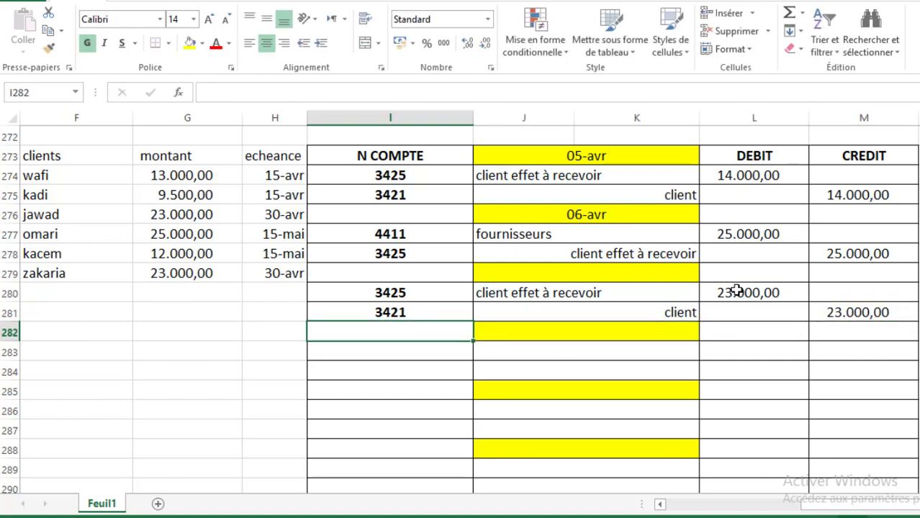
pyautogui.press('Right')
pyautogui.press('Up')
pyautogui.press('Up')
pyautogui.press('Up')
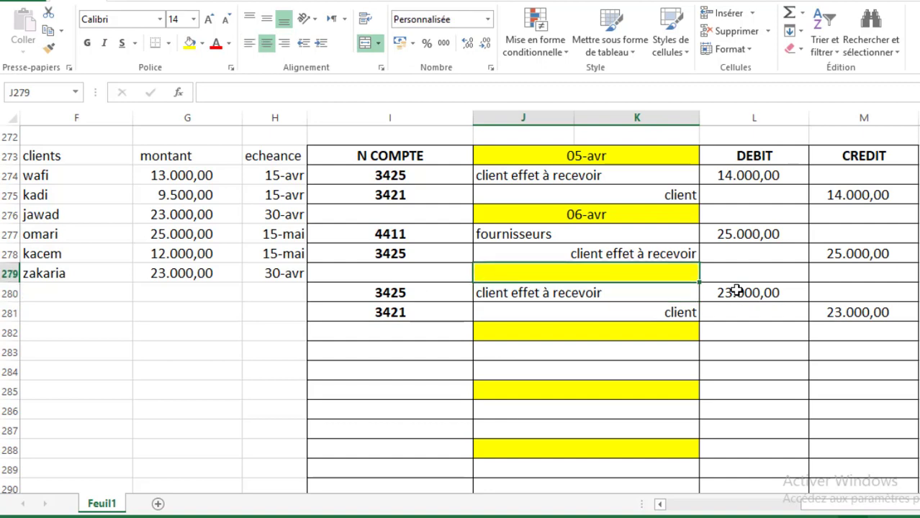
pyautogui.write('12-04')
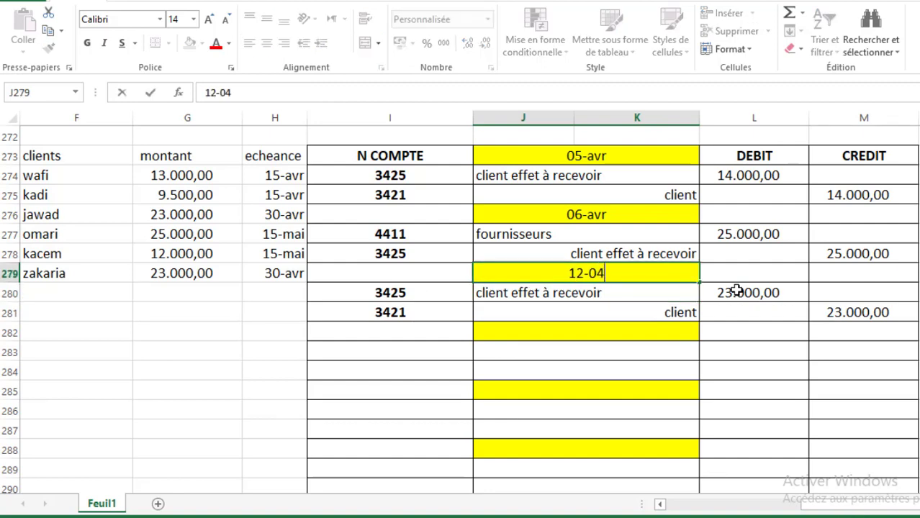
pyautogui.press('Return')
# Step: Consult the second 12 April operation in the exercise photo and enter the date 12-04 in J282
pyautogui.hotkey('alt', 'Tab')
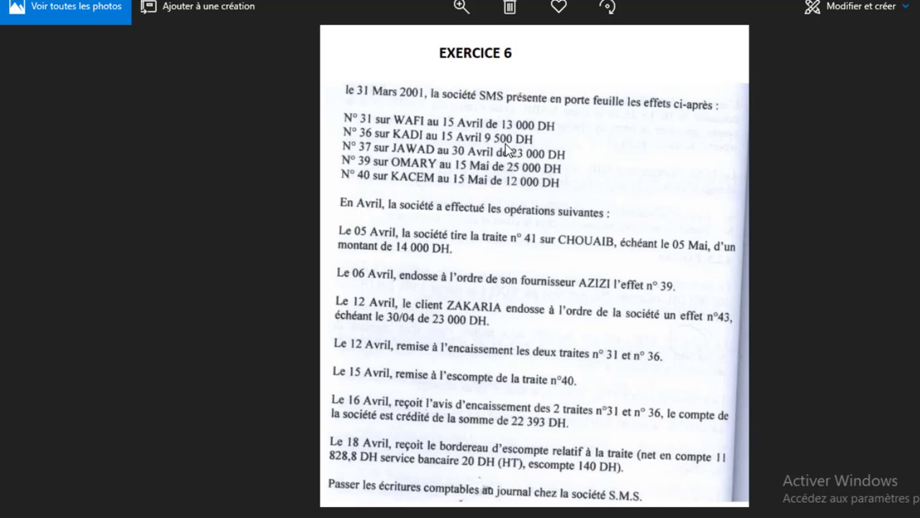
pyautogui.hotkey('alt', 'Tab')
pyautogui.press('Down')
pyautogui.press('Down')
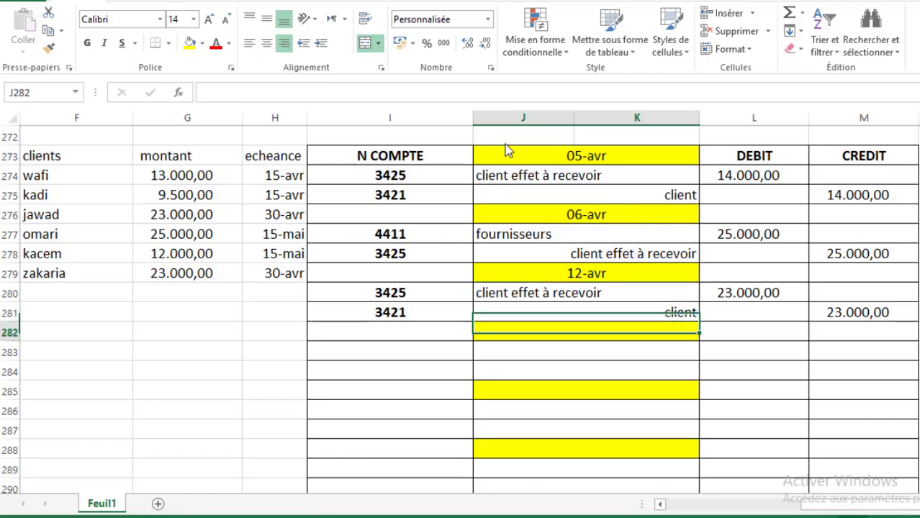
pyautogui.write('12-04')
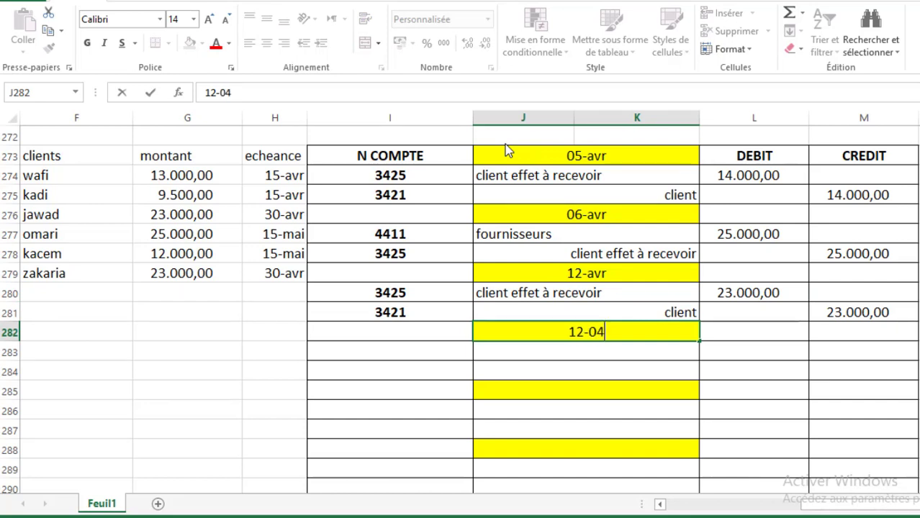
pyautogui.press('Return')
# Step: Enter account 51132 in I283 with the label "effet à l'encaissemnt" in J283
pyautogui.press('Left')
pyautogui.write('5')
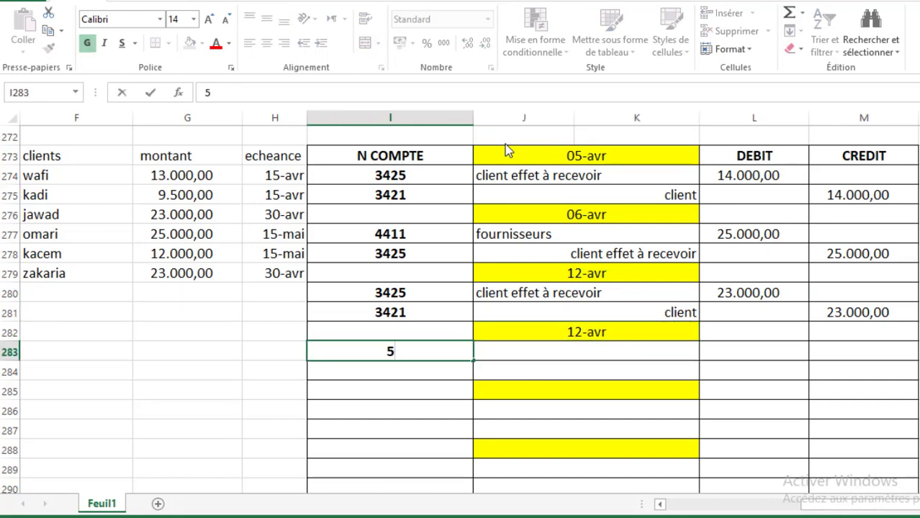
pyautogui.write('1132')
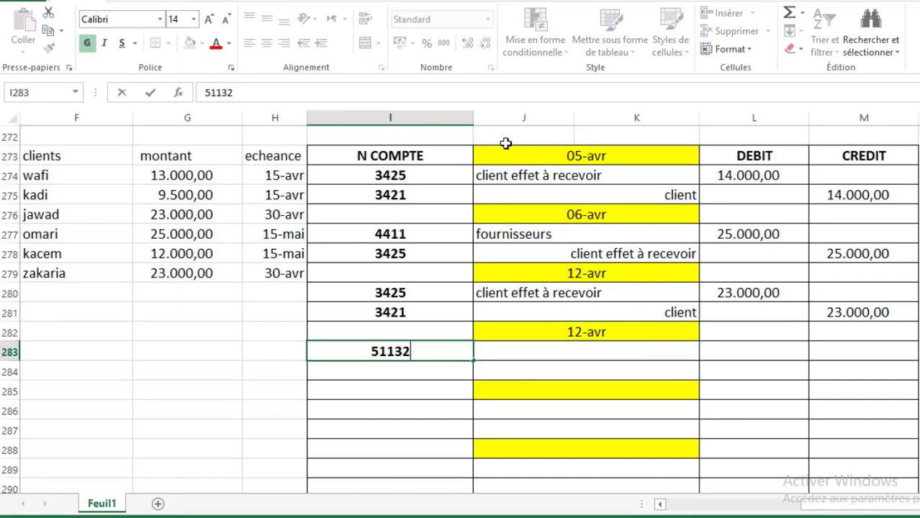
pyautogui.press('Tab')
pyautogui.write('effet ')
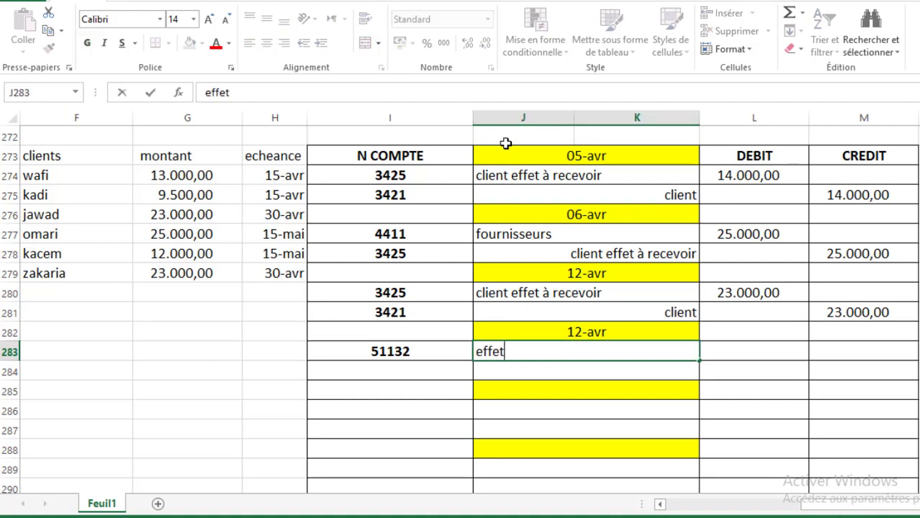
pyautogui.write("à l'en")
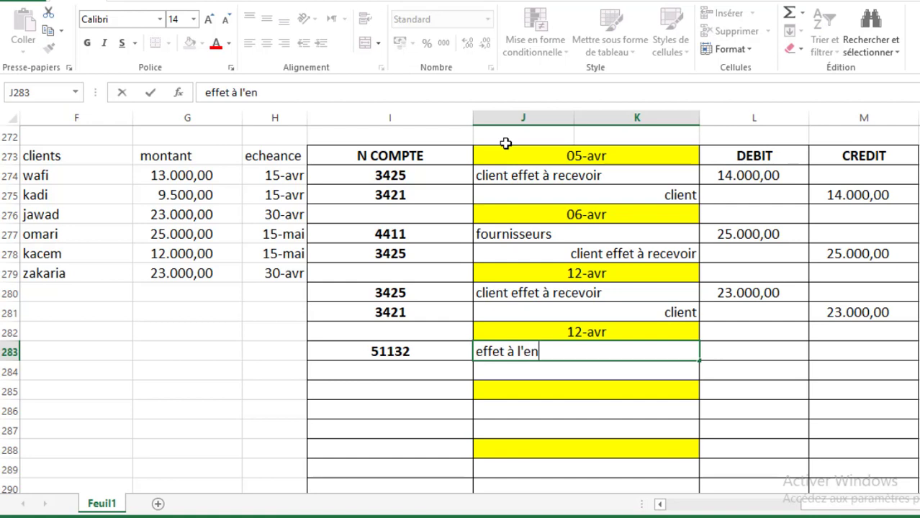
pyautogui.write('caissemnt')
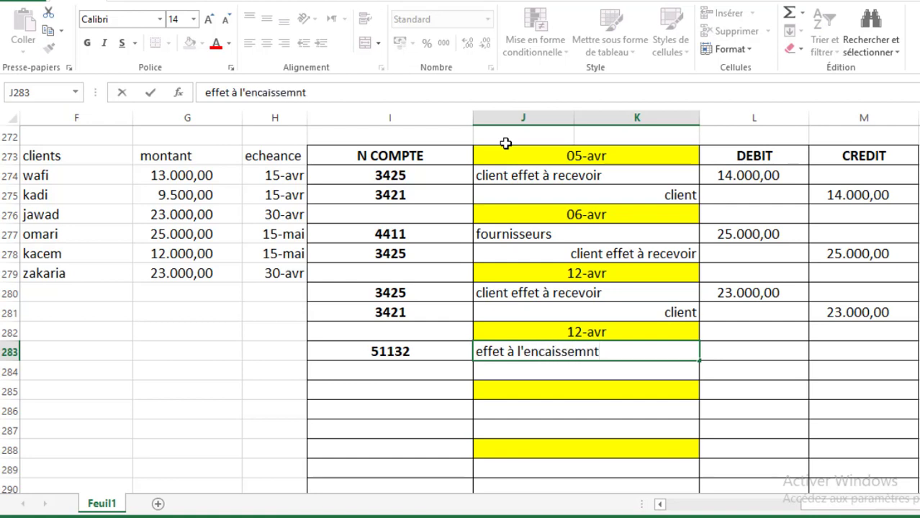
pyautogui.press('Return')
# Step: Enter account 3425 in I284 with the label "client effet à recevoir" in J284
pyautogui.press('Left')
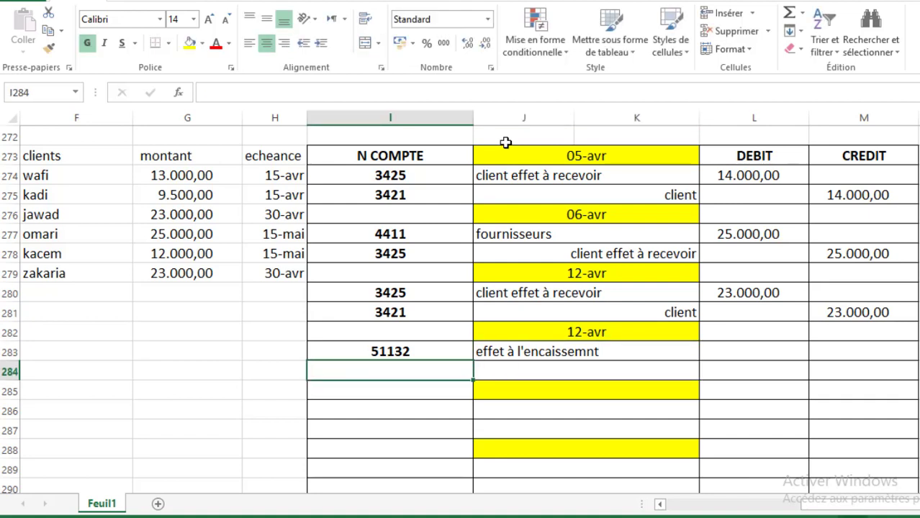
pyautogui.write('3425')
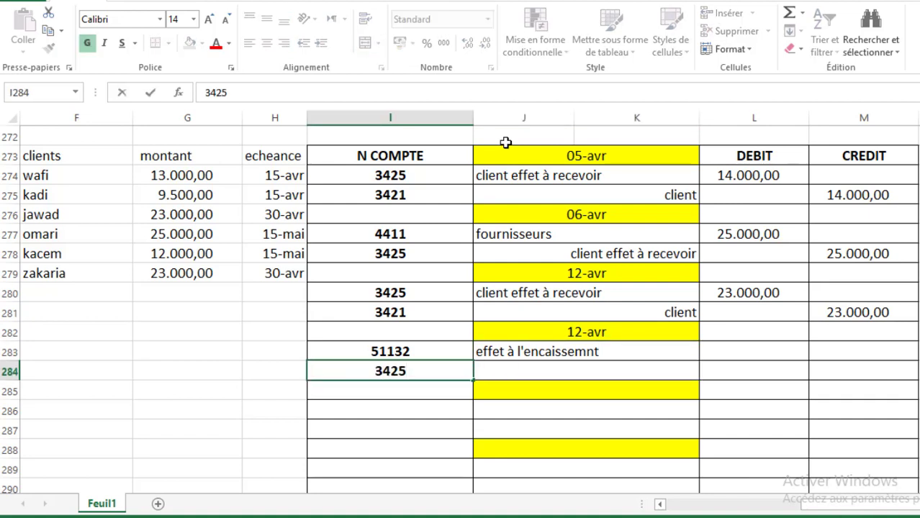
pyautogui.press('Tab')
pyautogui.write('c')
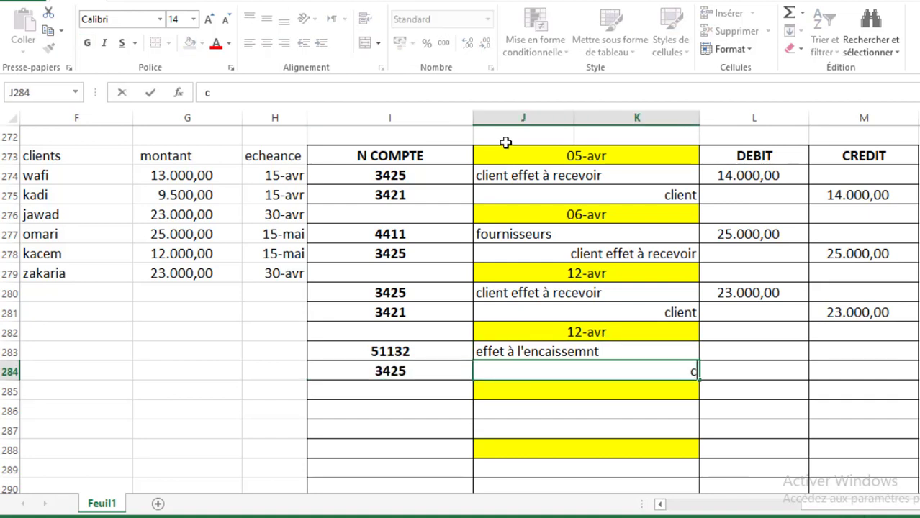
pyautogui.write('lient')
pyautogui.press('Return')
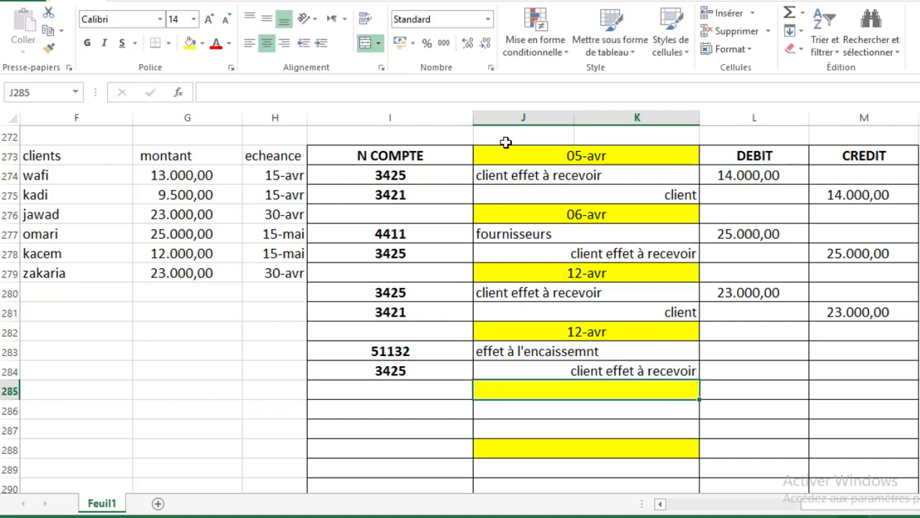
# Step: Enter 22500 as debit in L283 and as credit in M284
pyautogui.press('Tab')
pyautogui.press('Up')
pyautogui.press('Up')
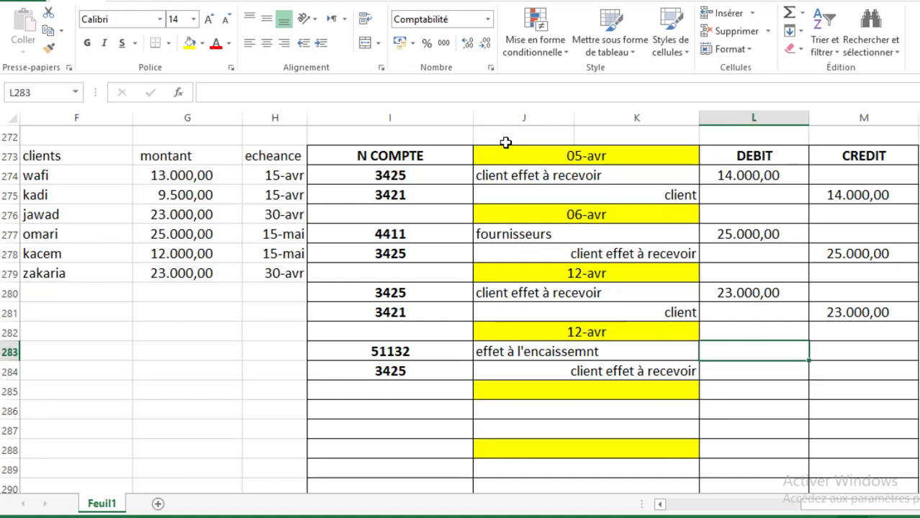
pyautogui.write('22500')
pyautogui.press('Return')
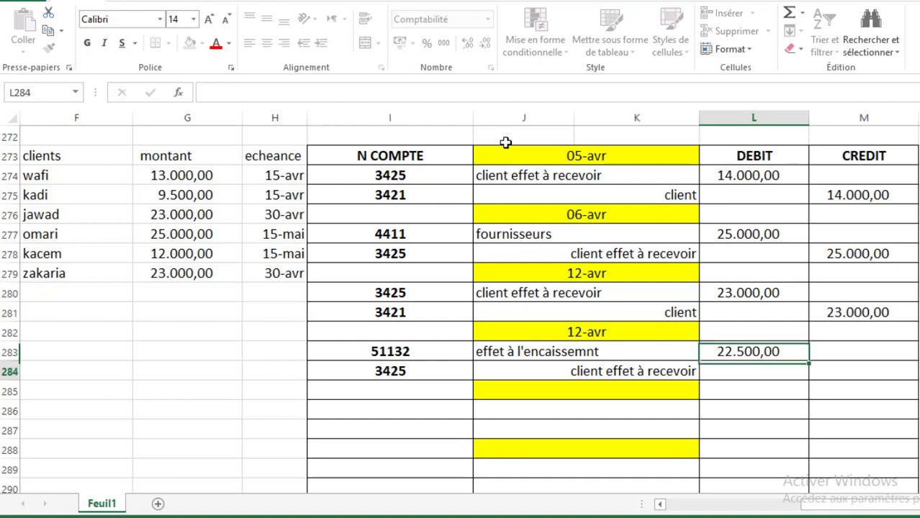
pyautogui.press('Tab')
pyautogui.write('22.5')
pyautogui.write('00')
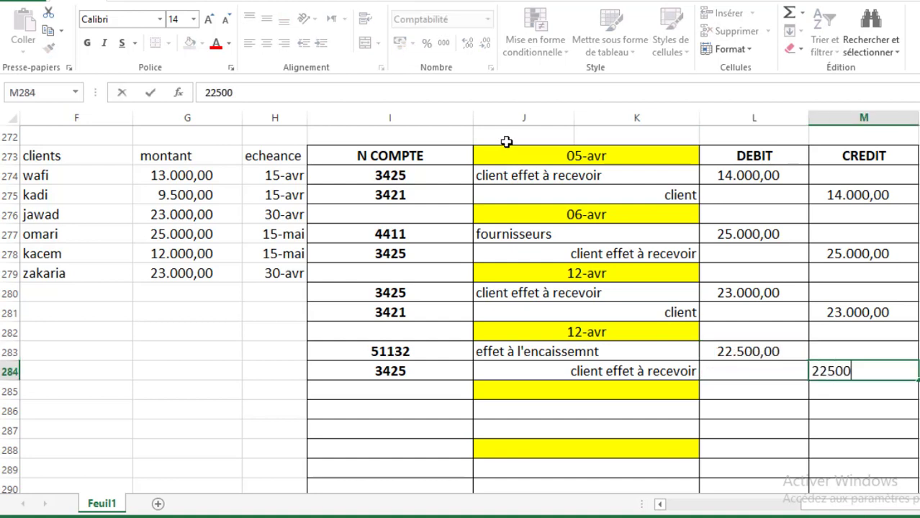
pyautogui.press('Return')
# Step: Consult the 15 April operation in the exercise photo and enter the date 15-04 in the yellow cell J285
pyautogui.press('Left')
pyautogui.press('Left')
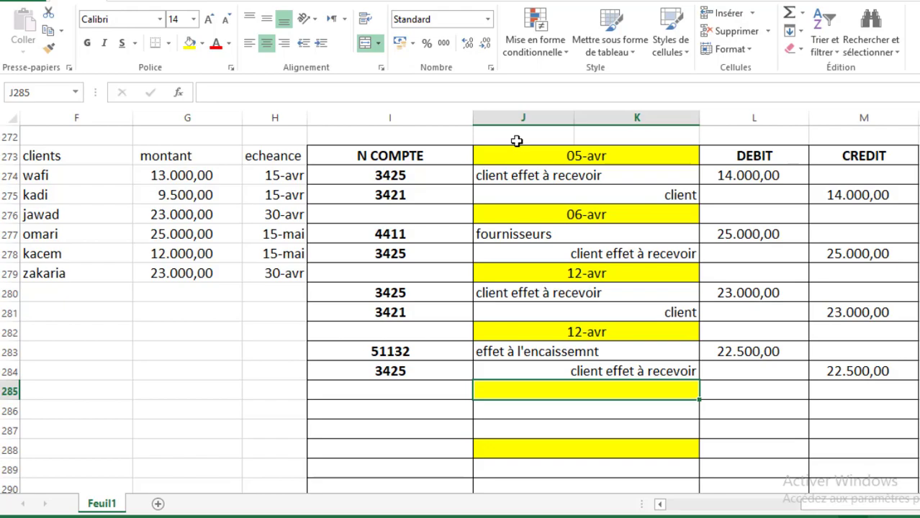
pyautogui.hotkey('alt', 'Tab')
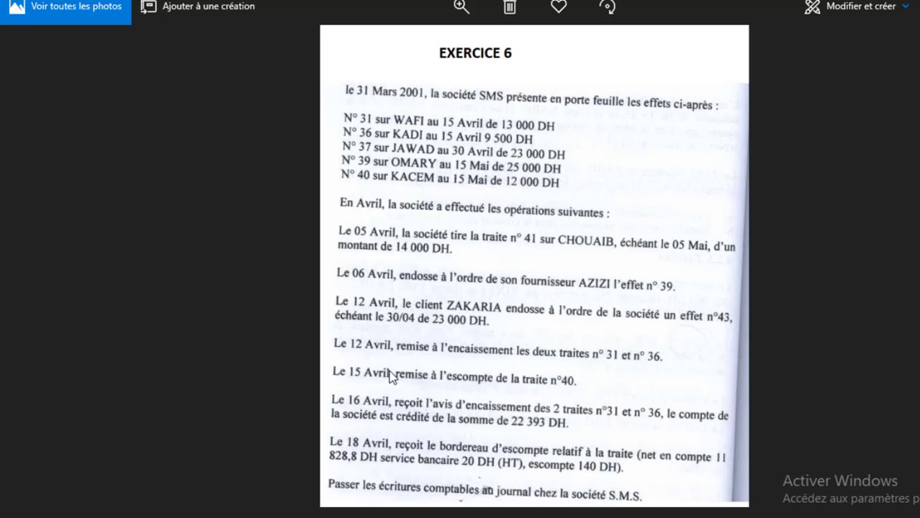
pyautogui.hotkey('alt', 'Tab')
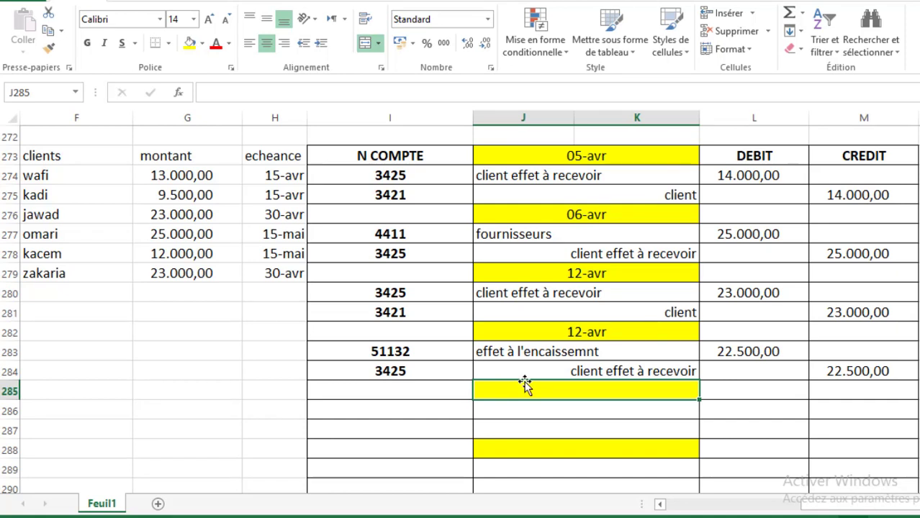
pyautogui.write('15')
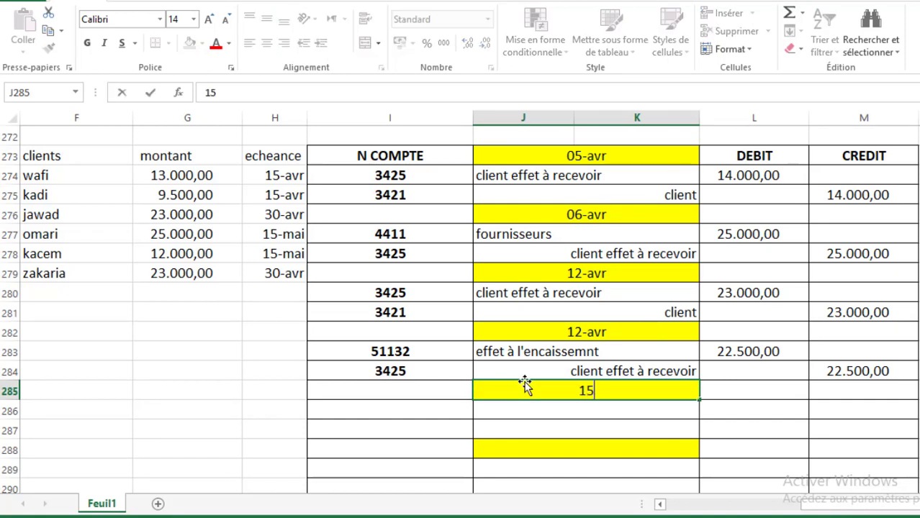
pyautogui.write('-04')
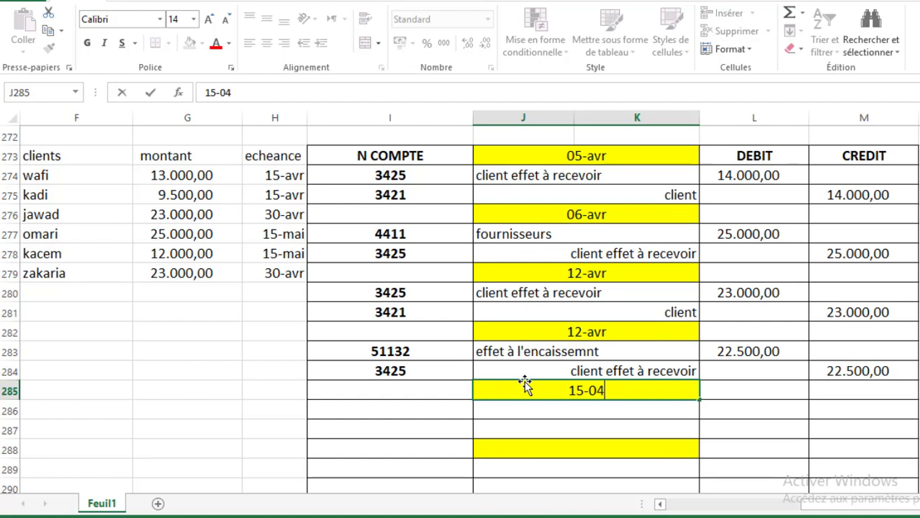
pyautogui.press('Return')
# Step: Enter account 51132 in I286 with the label "effet à l'encaissemnt" in J286
pyautogui.press('Left')
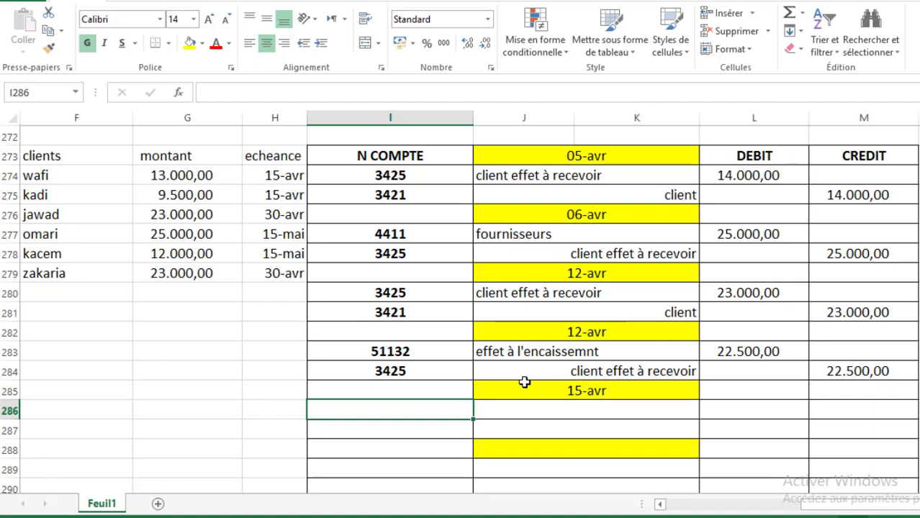
pyautogui.write('51132')
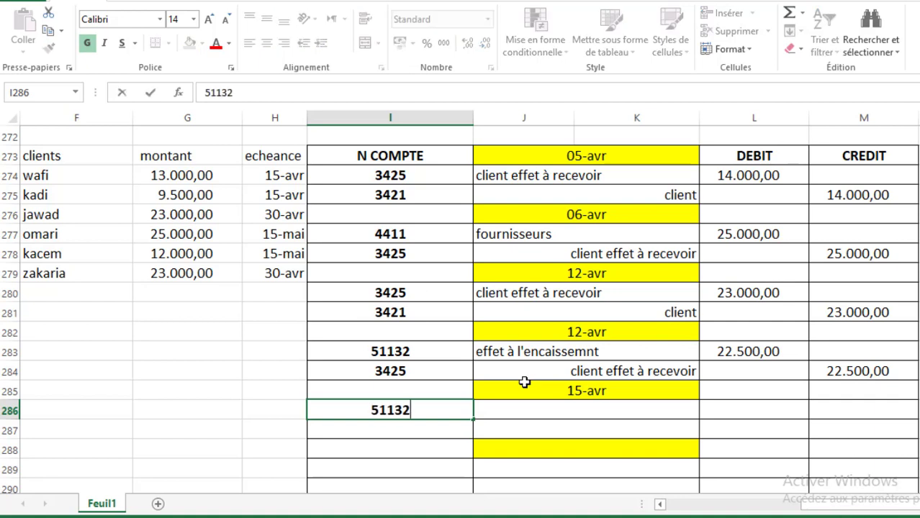
pyautogui.press('Tab')
pyautogui.write("effet à l'encaissemnt")
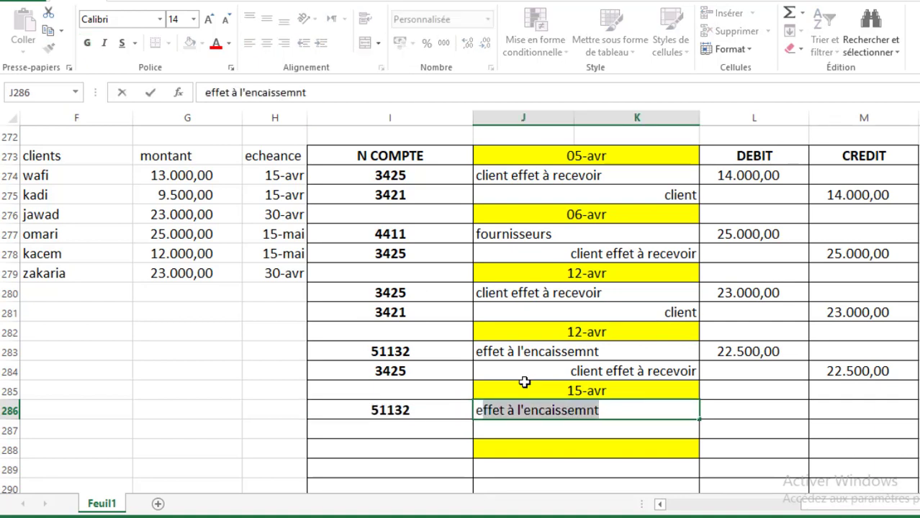
pyautogui.press('Return')
# Step: Enter account 3425 in I287 with the label "client effet à recevoir" in J287
pyautogui.press('Left')
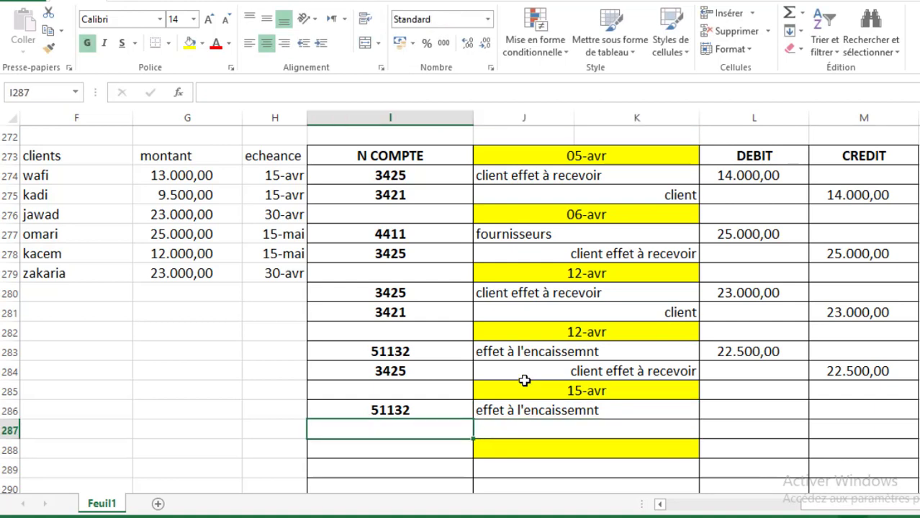
pyautogui.write('3425')
pyautogui.press('Tab')
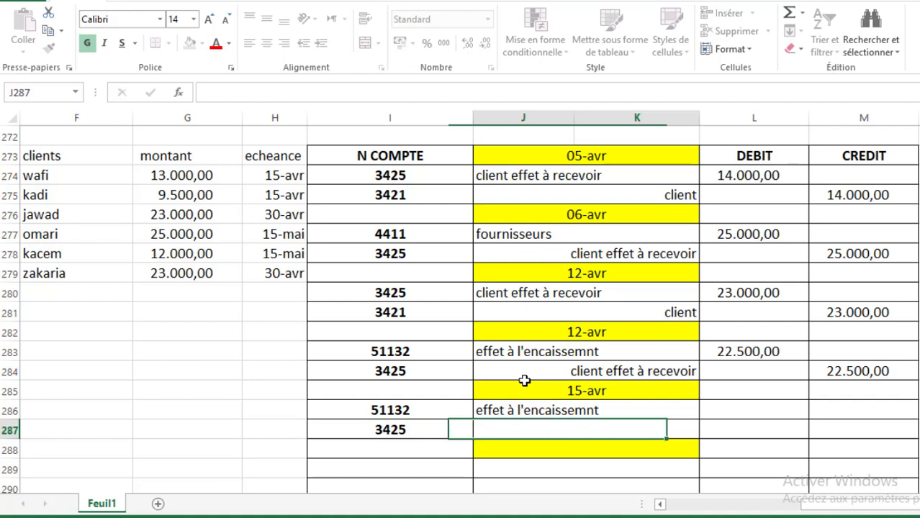
pyautogui.write('clie')
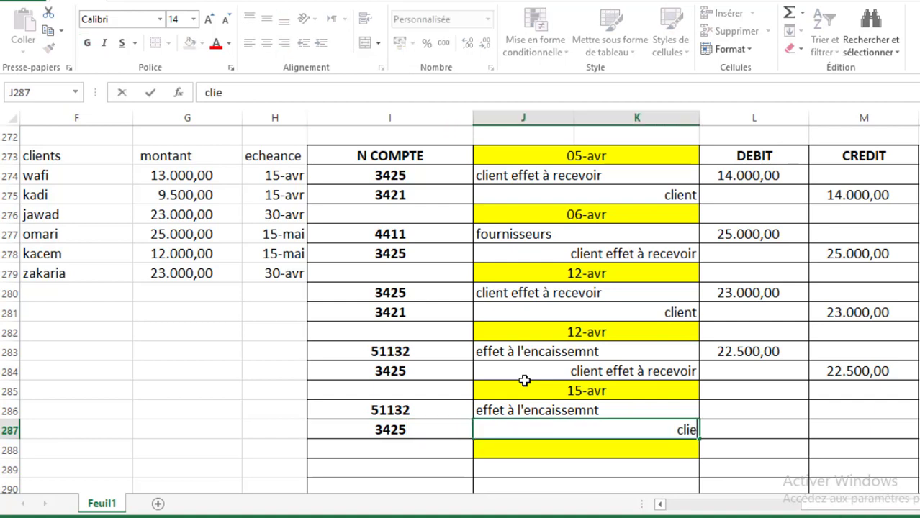
pyautogui.write('nt')
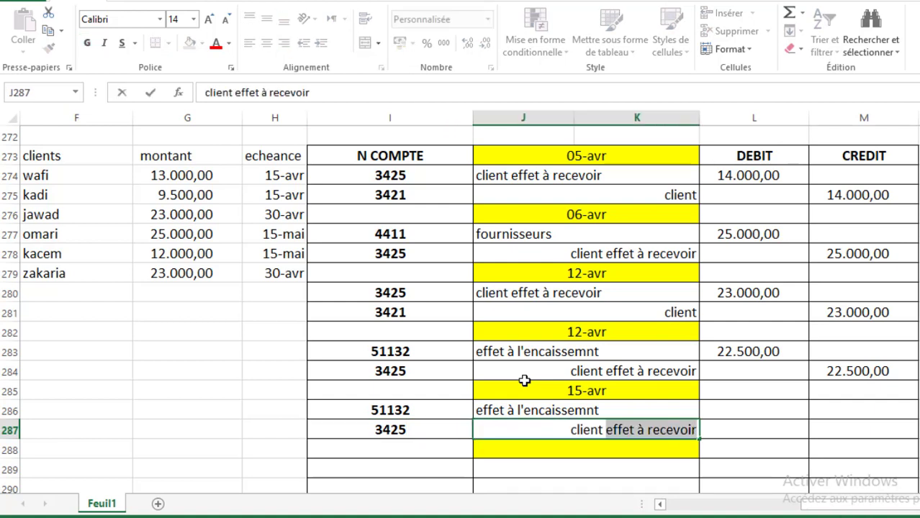
pyautogui.press('Return')
# Step: Check the amount of bill no. 40 in the exercise photo and enter 12000 as debit in L286 and credit in M287
pyautogui.press('Right')
pyautogui.press('Up')
pyautogui.press('Up')
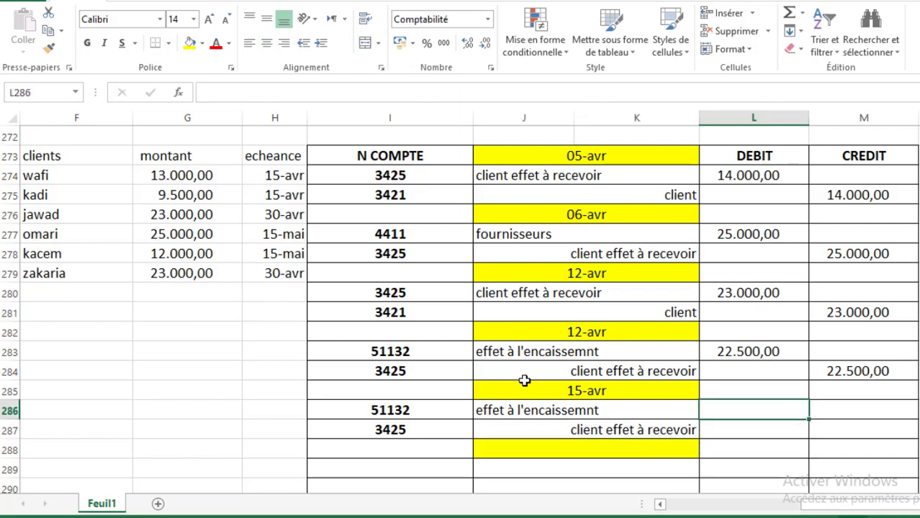
pyautogui.hotkey('alt', 'Tab')
pyautogui.hotkey('alt', 'Tab')
pyautogui.write('12000')
pyautogui.press('Tab')
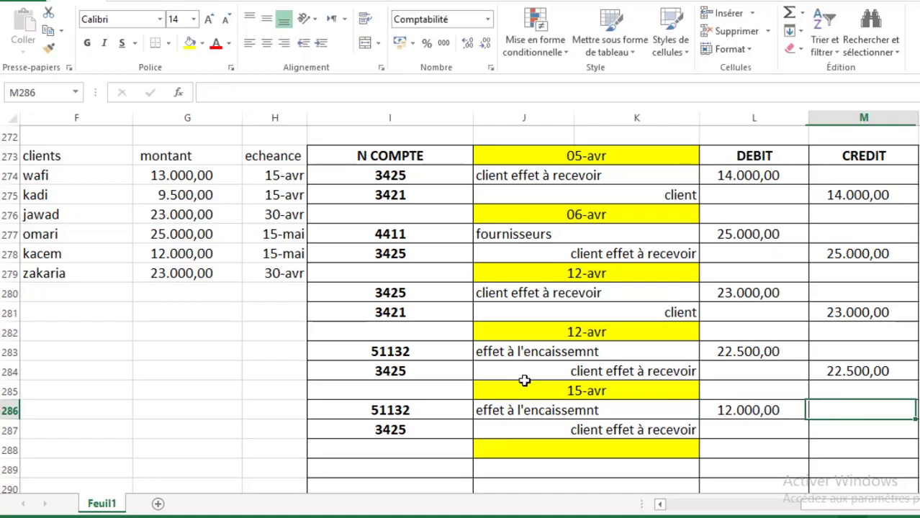
pyautogui.press('Down')
pyautogui.write('12000')
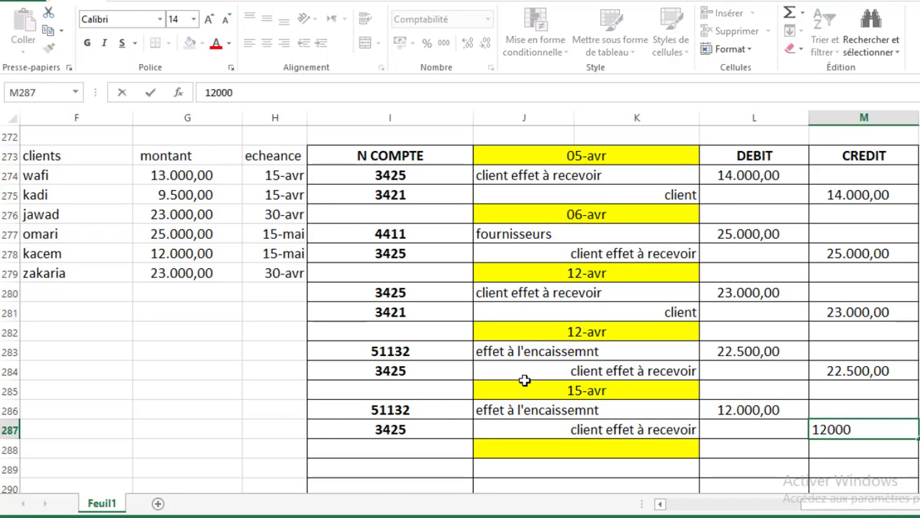
pyautogui.press('Down')
# Step: Consult the 16 April operation in the exercise photo and enter the date 16-04 in the yellow cell J288
pyautogui.press('Left')
pyautogui.press('Left')
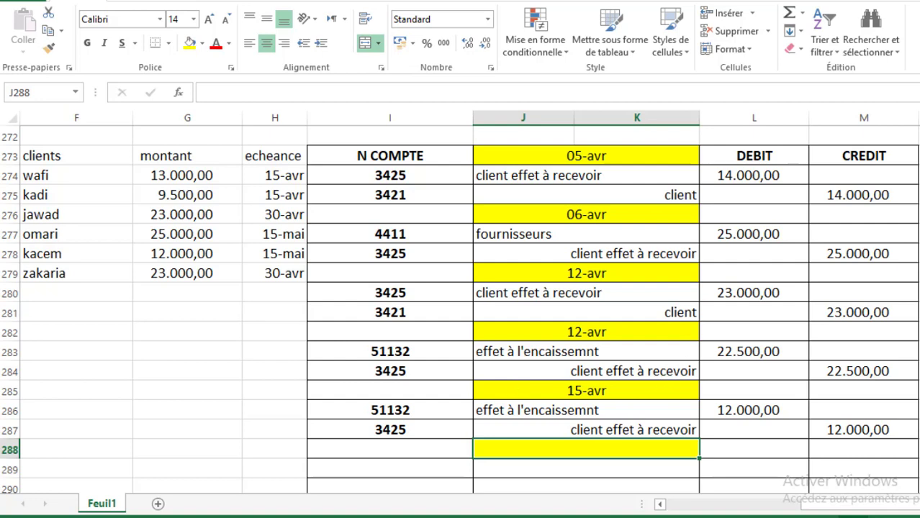
pyautogui.hotkey('alt', 'Tab')
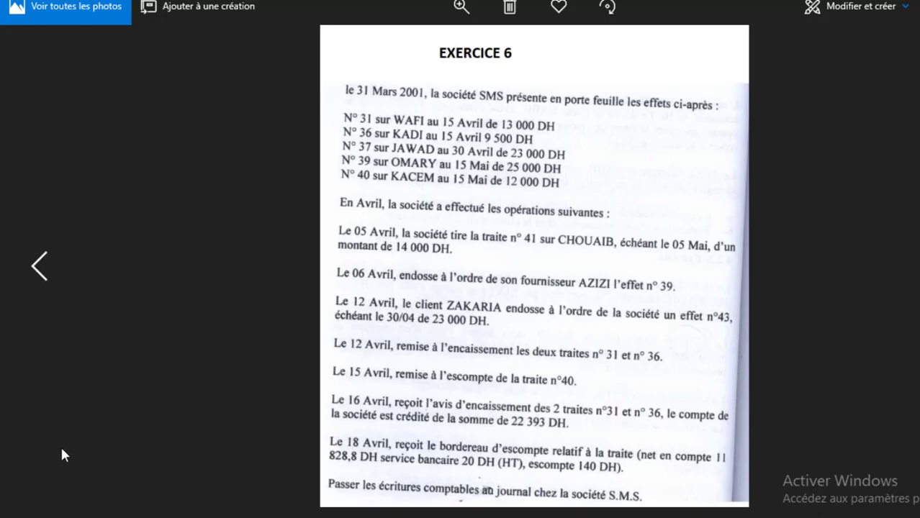
pyautogui.hotkey('alt', 'Tab')
pyautogui.write('16-04')
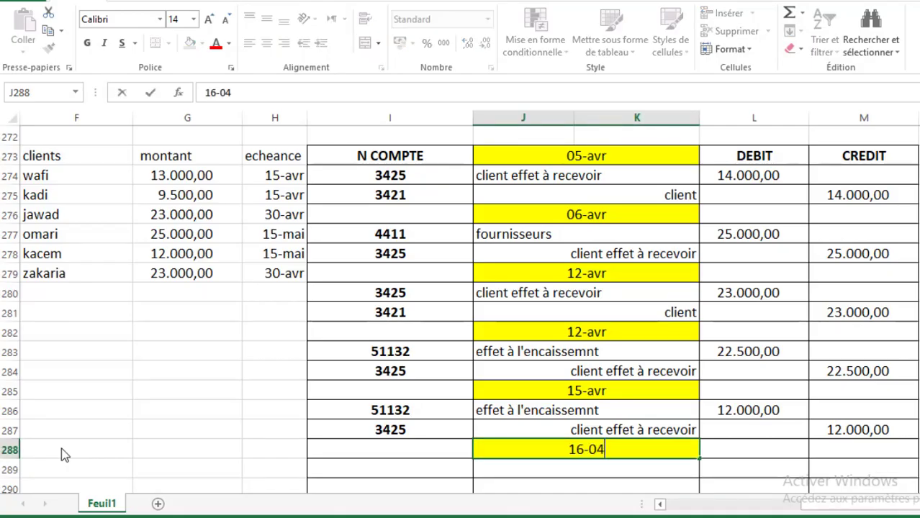
pyautogui.press('Return')
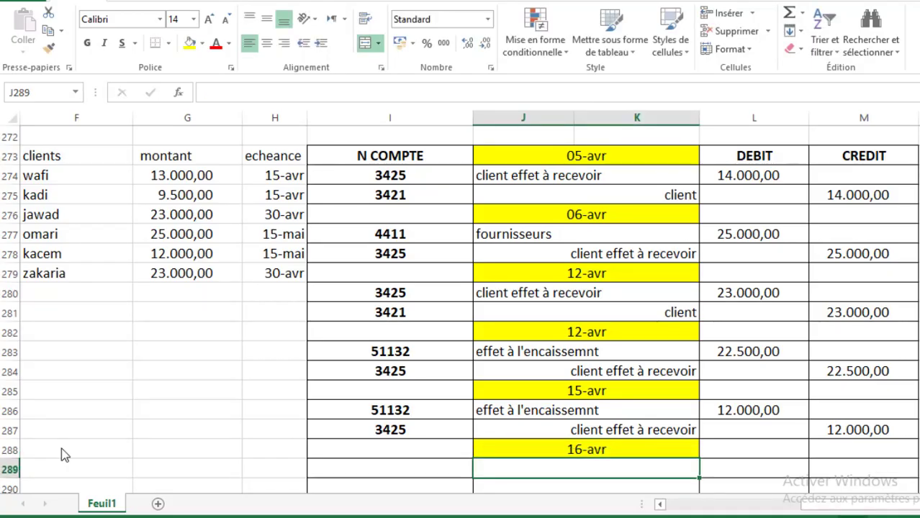
# Step: Shade the wafi and kadi rows of the clients table, F274:H275, with a grey fill
pyautogui.moveTo(60, 176); pyautogui.dragTo(293, 192)
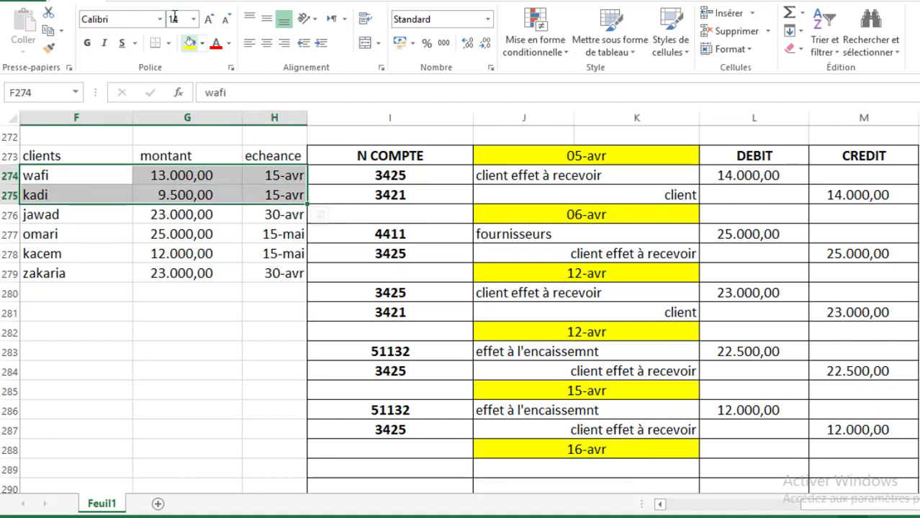
pyautogui.click(202, 43)
pyautogui.click(191, 116)
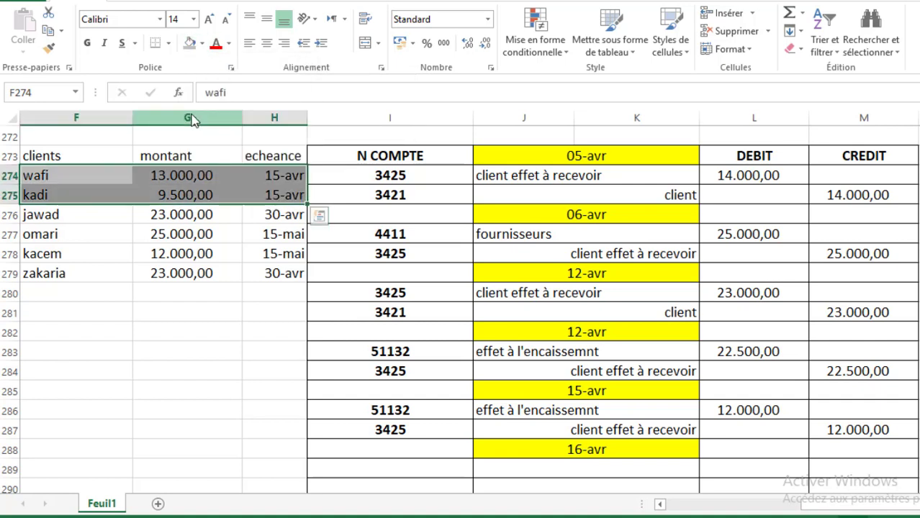
# Step: Shade the 12 April effect-collection entry, I283:M284, with the same grey fill as the first two client rows
pyautogui.moveTo(423, 294); pyautogui.dragTo(773, 311)
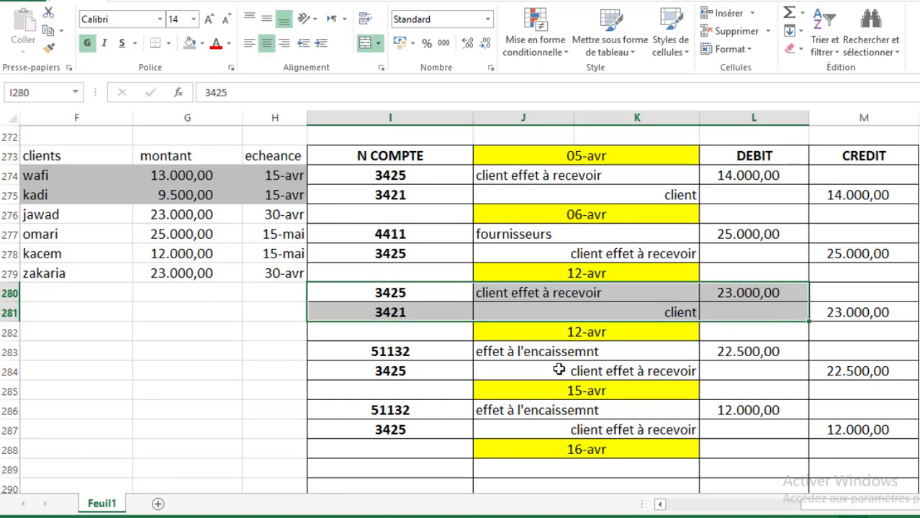
pyautogui.moveTo(453, 354); pyautogui.dragTo(828, 370)
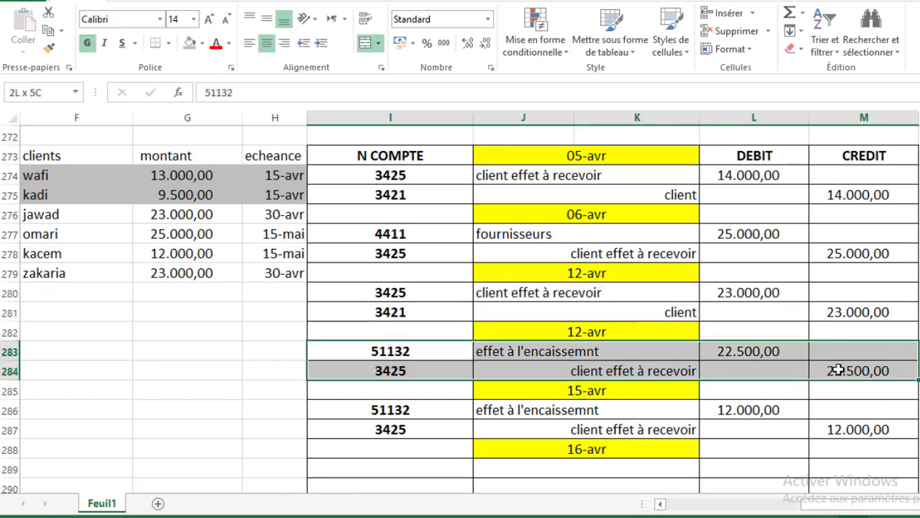
pyautogui.click(189, 43)
pyautogui.click(517, 314)
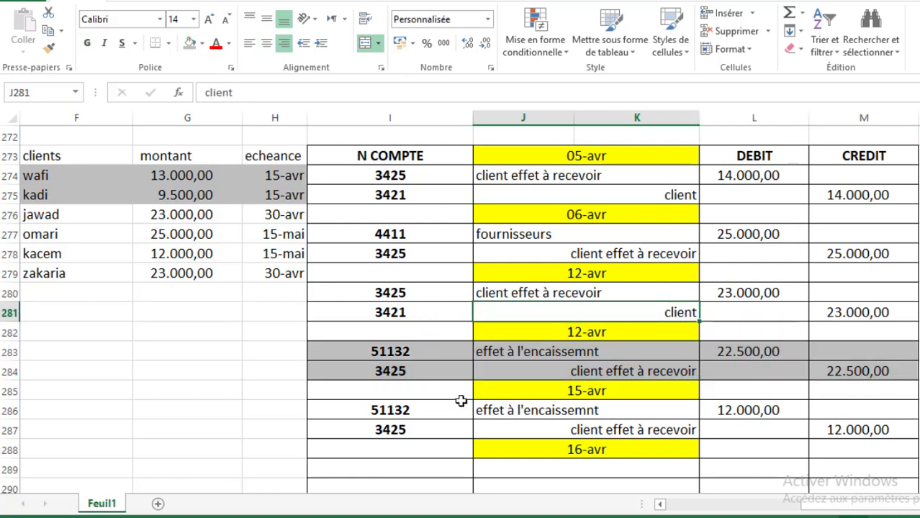
# Step: Enter account numbers 5141 in I289 and 6147 in I290 under the 16 April date
pyautogui.scroll(-1, 462, 400)
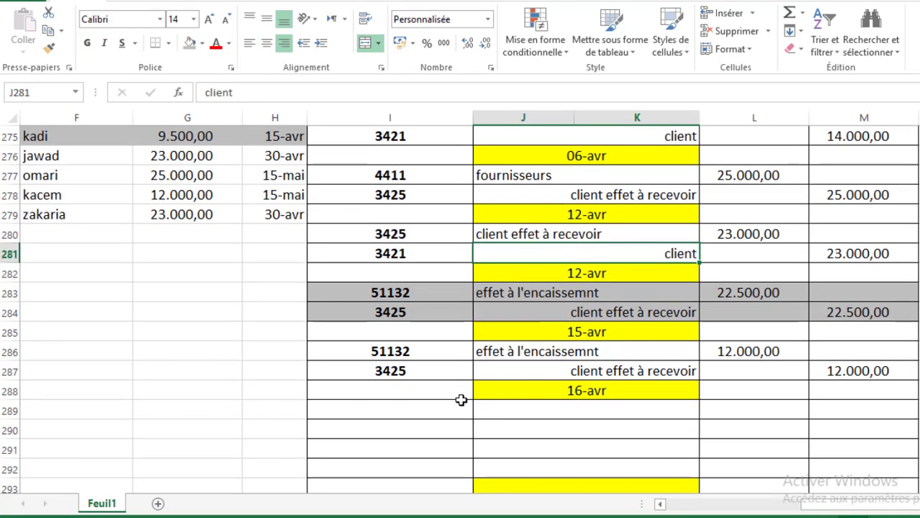
pyautogui.click(413, 408)
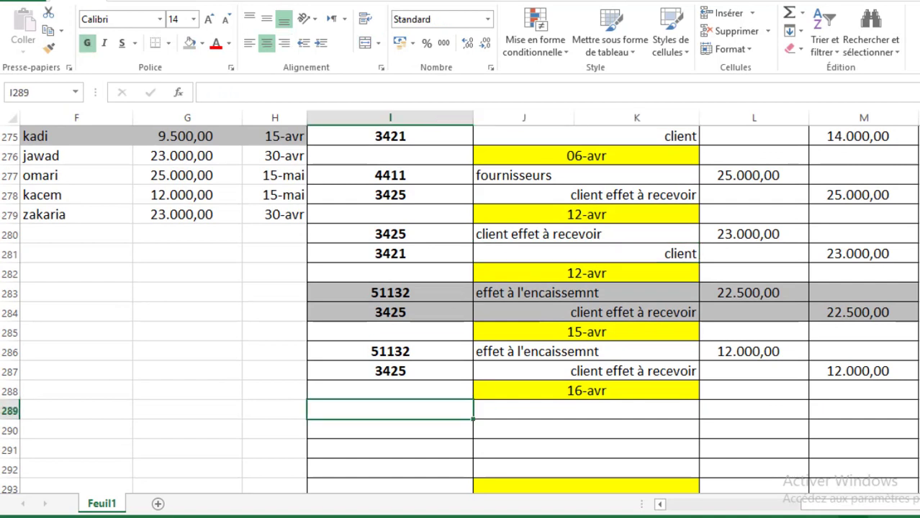
pyautogui.write('5141')
pyautogui.press('Return')
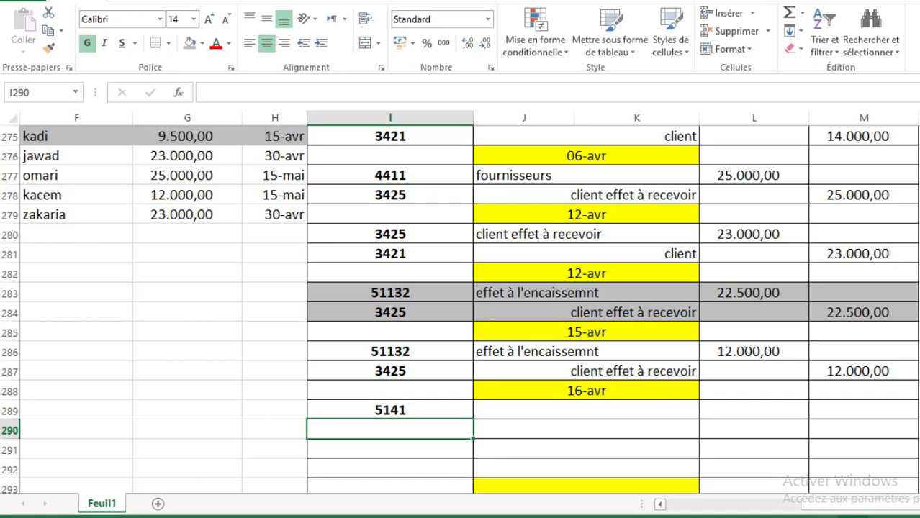
pyautogui.write('6147')
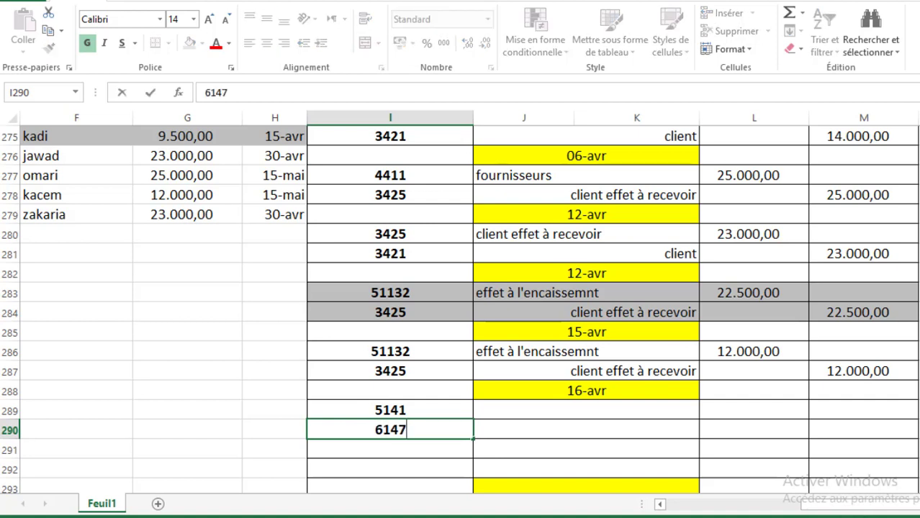
# Step: Label account 6147 "services bancaires" in J290 and account 5141 "banque" in J289
pyautogui.press('Tab')
pyautogui.write('ser')
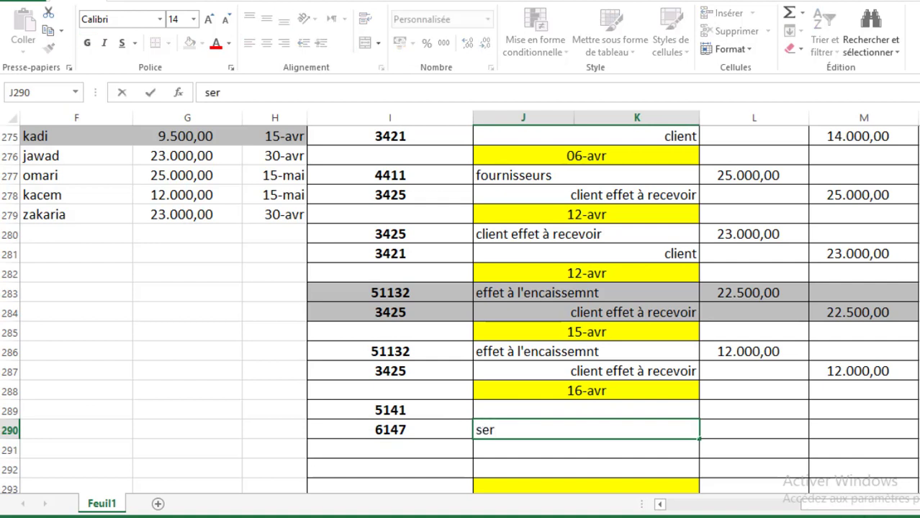
pyautogui.write('vices ba')
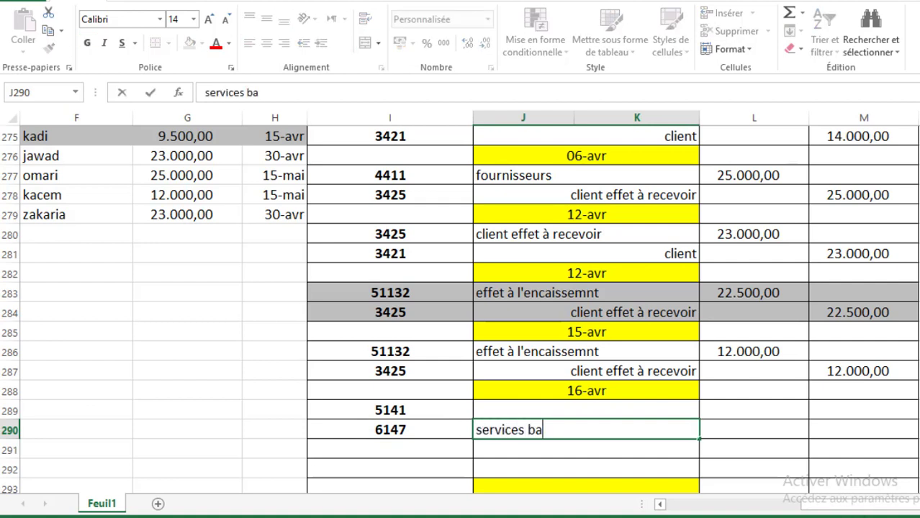
pyautogui.write('ncaires')
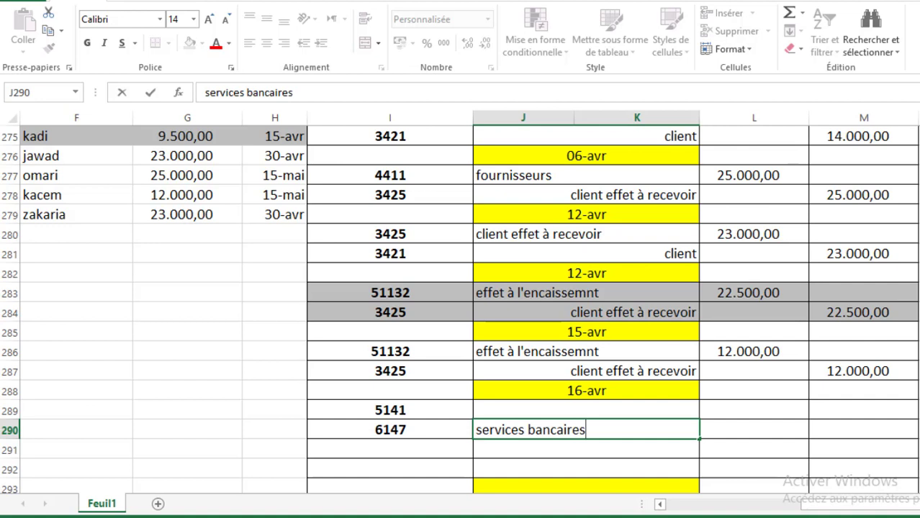
pyautogui.press('Up')
pyautogui.write('banque')
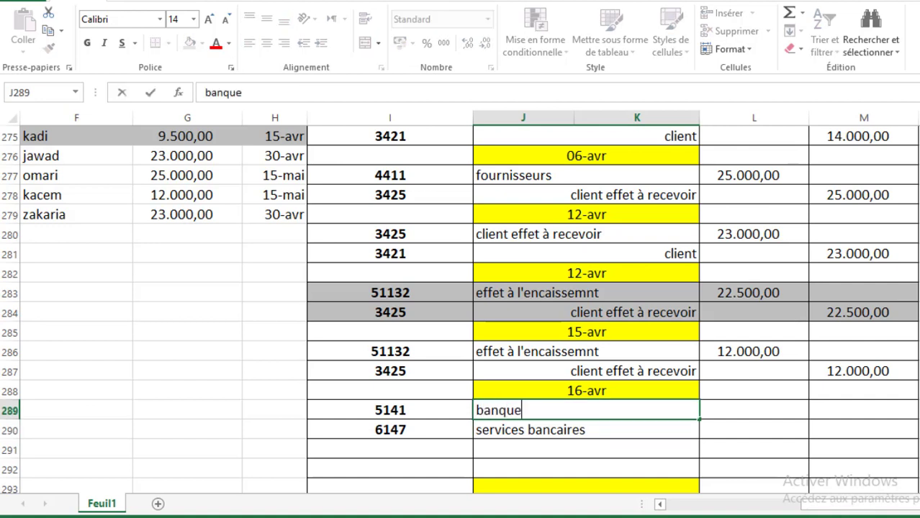
pyautogui.press('Return')
# Step: Enter account 34552 in I291 with the label "etat tva recuperable /charge" in J291
pyautogui.press('Down')
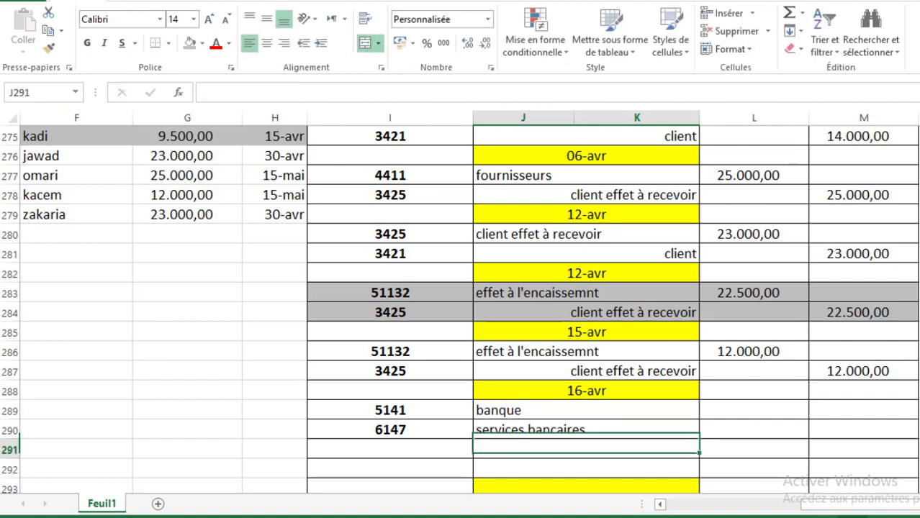
pyautogui.press('Left')
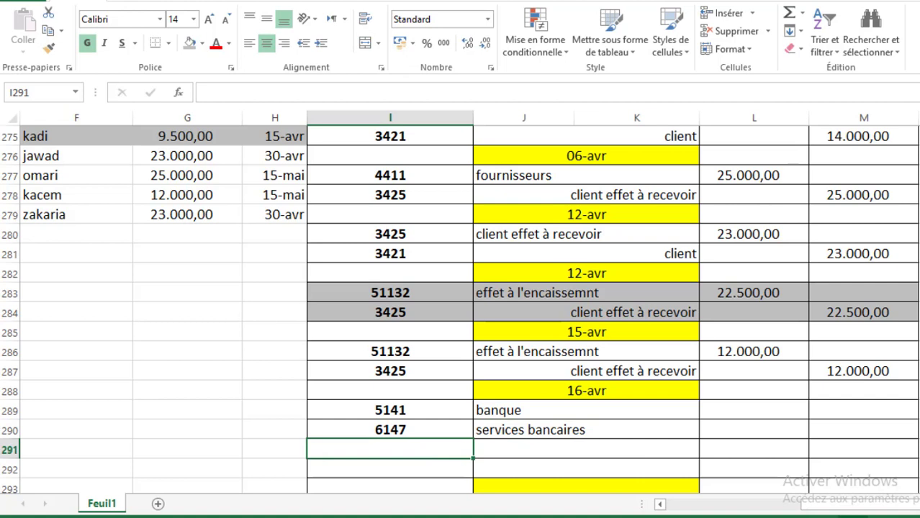
pyautogui.write('3452')
pyautogui.press('BackSpace')
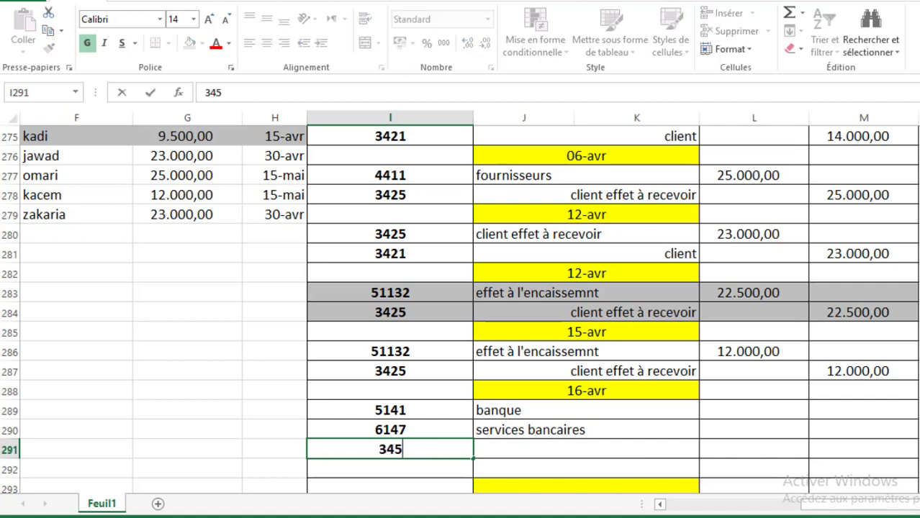
pyautogui.write('52')
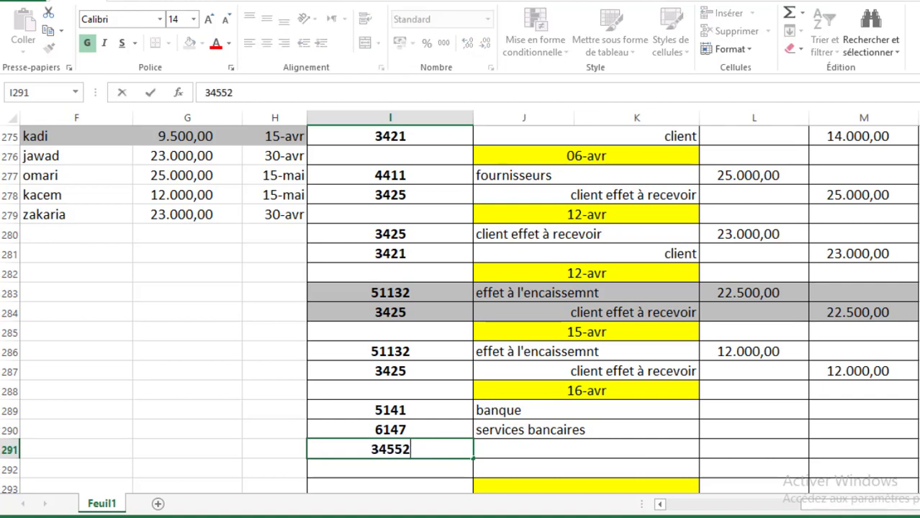
pyautogui.press('Tab')
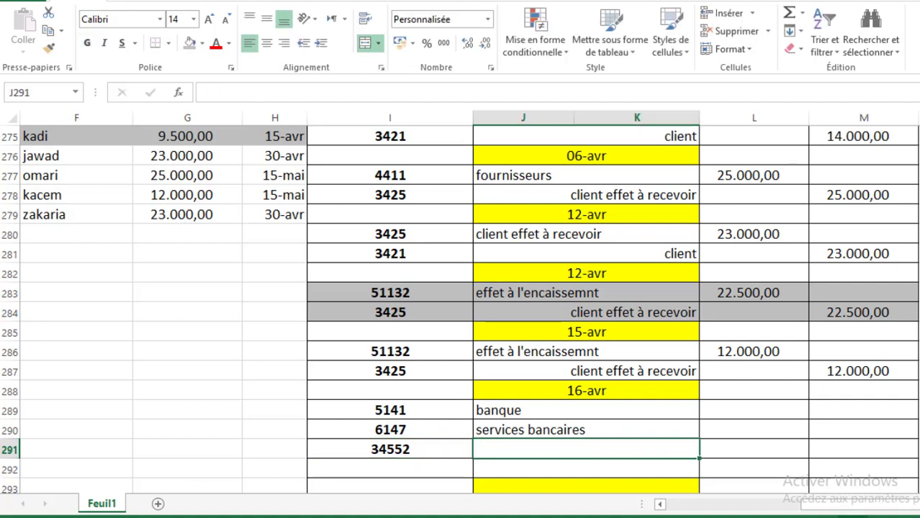
pyautogui.write('etat tva')
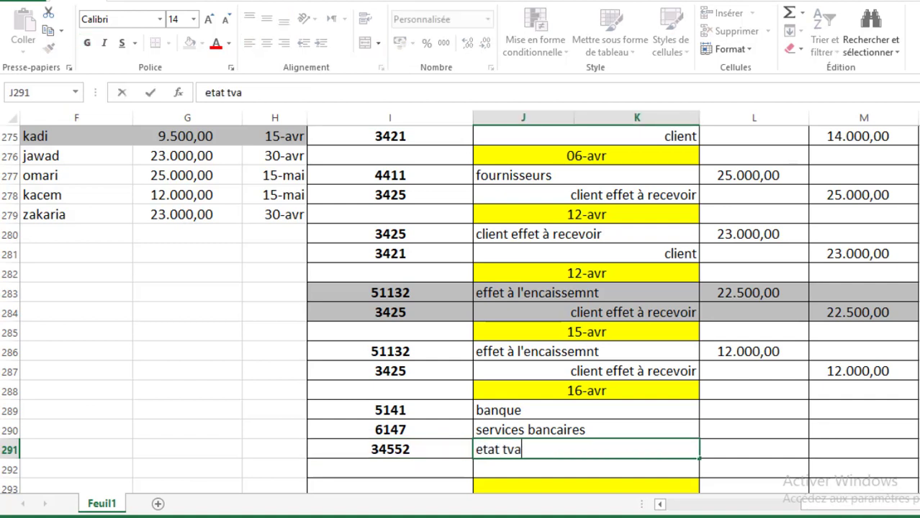
pyautogui.write(' recupe')
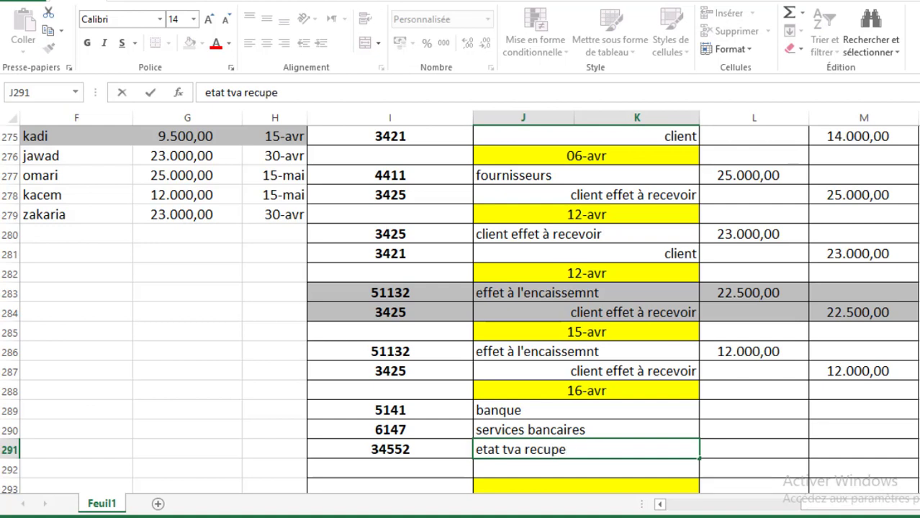
pyautogui.write('rable /')
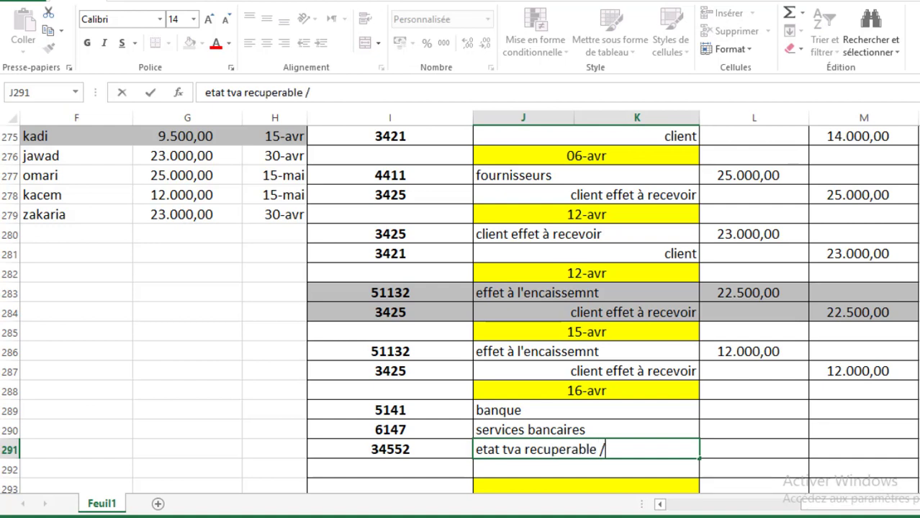
pyautogui.write('charge')
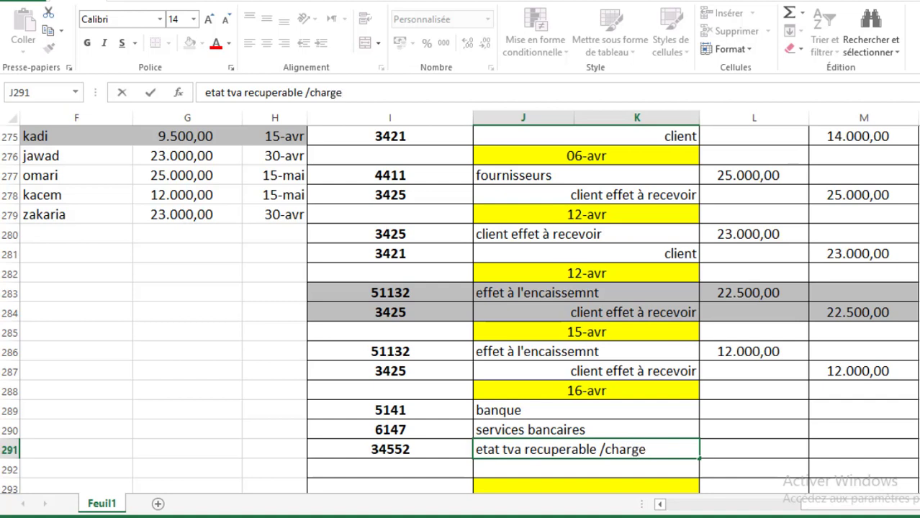
pyautogui.press('Return')
# Step: Enter account 51132 in I292 with the label "effet à l'encaissemnt" in J292
pyautogui.press('Left')
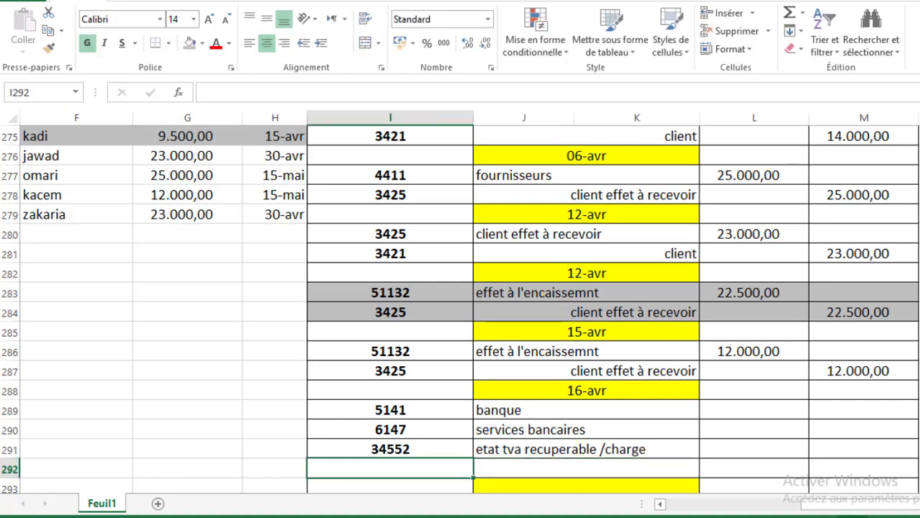
pyautogui.write('55')
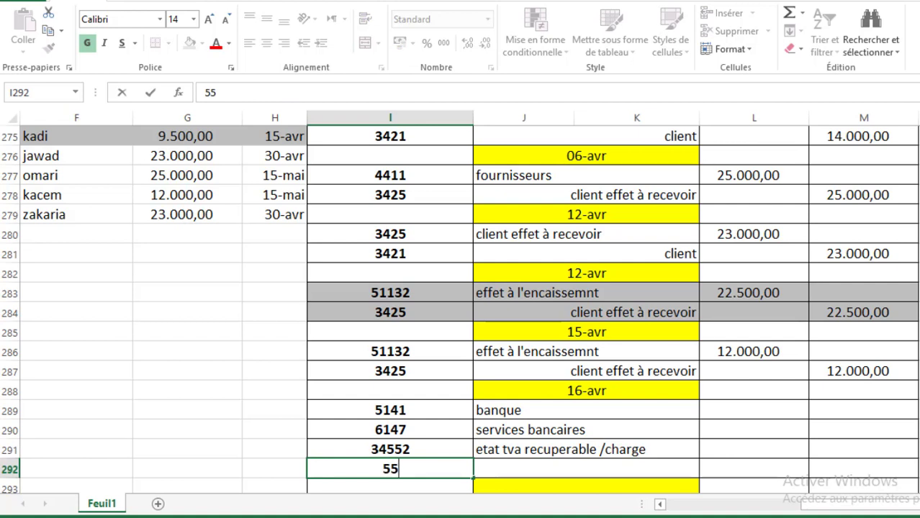
pyautogui.press('BackSpace')
pyautogui.write('1132')
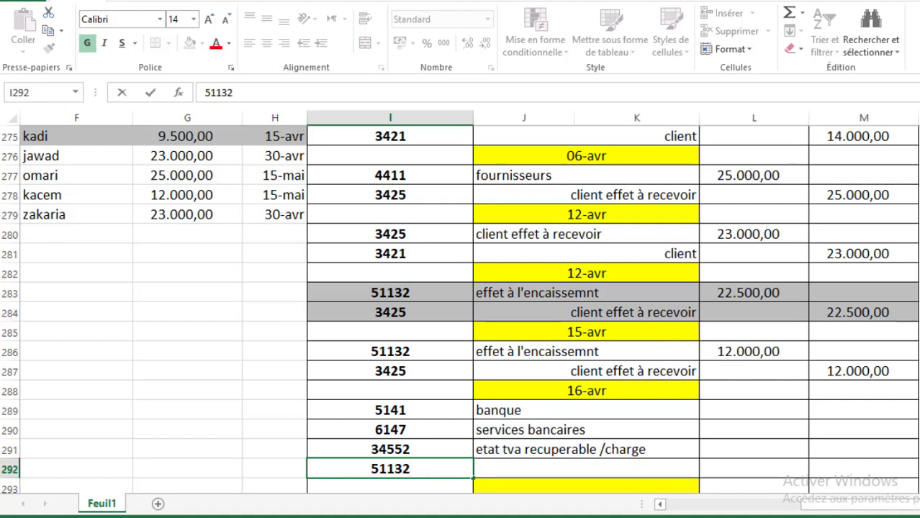
pyautogui.press('Right')
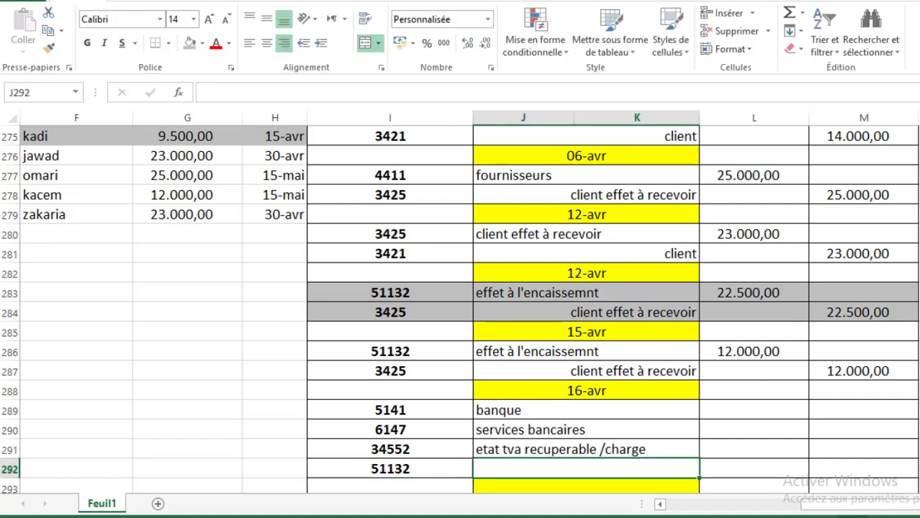
pyautogui.write("effet à l'encaissemnt")
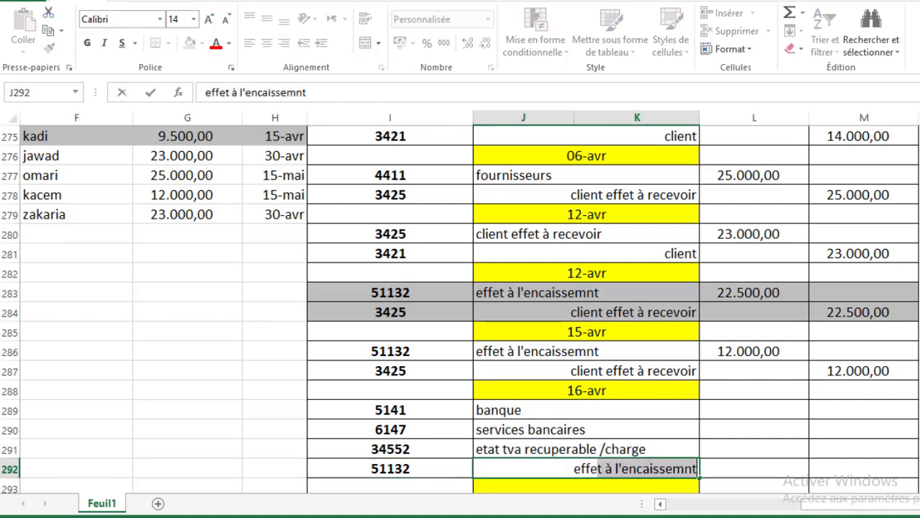
pyautogui.press('Right')
# Step: Check the amount credited on 16 April in the exercise photo and enter 22393 as the bank debit in L289
pyautogui.press('Up')
pyautogui.press('Up')
pyautogui.press('Up')
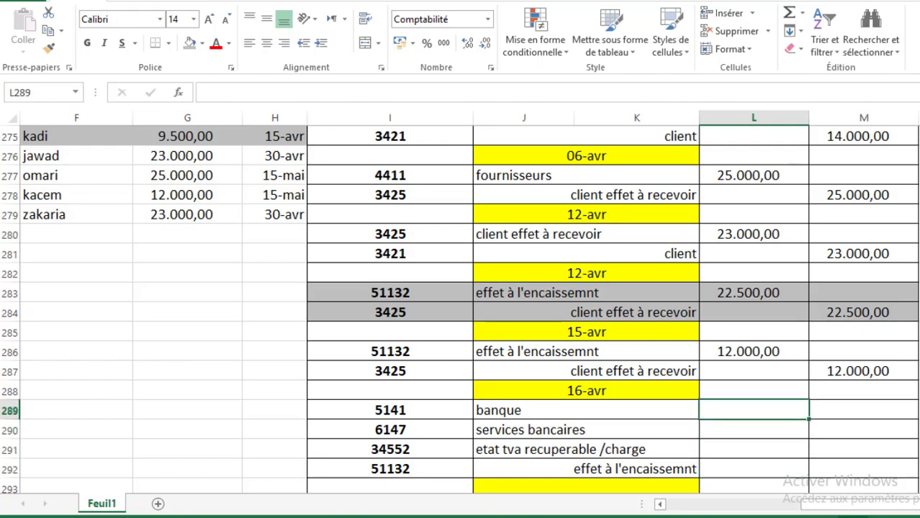
pyautogui.hotkey('alt', 'Tab')
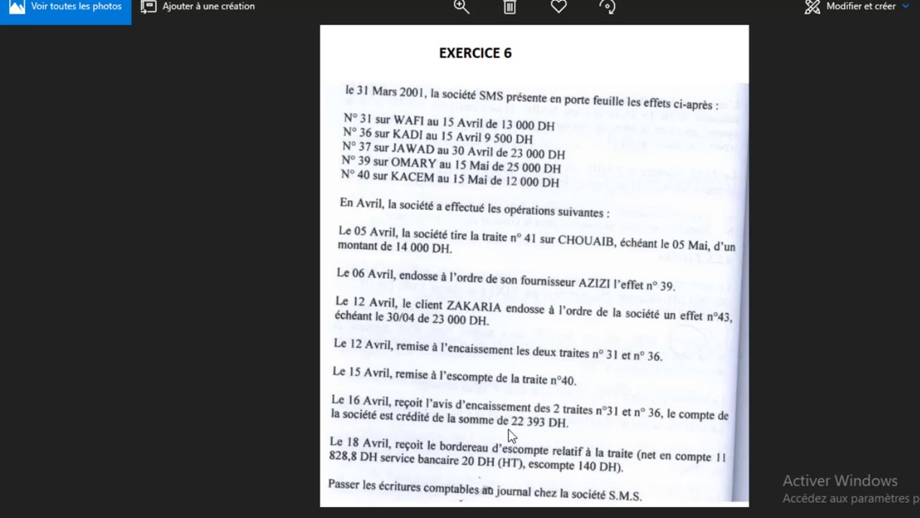
pyautogui.hotkey('alt', 'Tab')
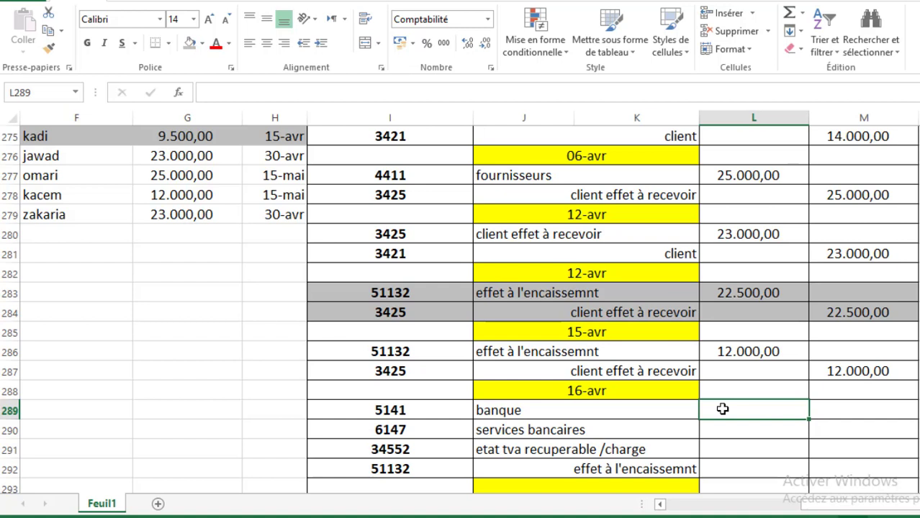
pyautogui.write('22393')
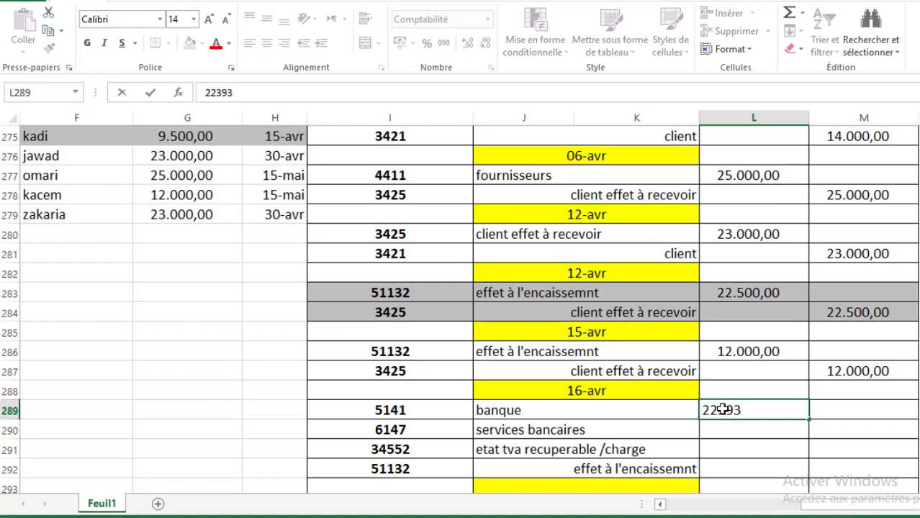
pyautogui.press('Return')
# Step: Enter 22500 as the credit for account 51132 in M292
pyautogui.press('Down')
pyautogui.press('Down')
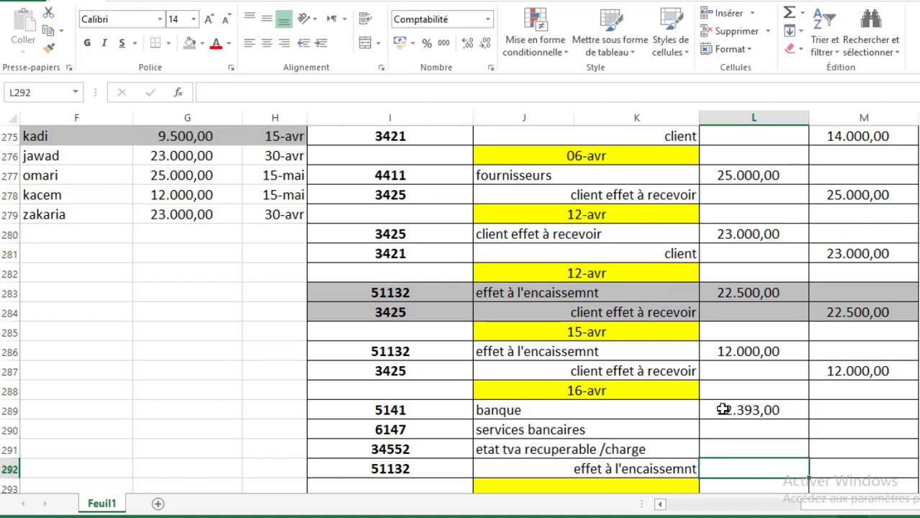
pyautogui.press('Right')
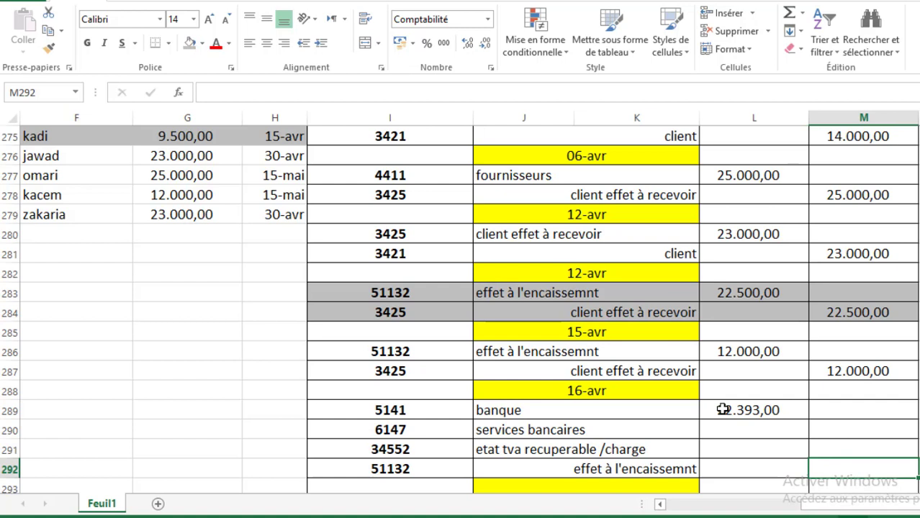
pyautogui.write('22500')
pyautogui.hotkey('ctrl', 'Return')
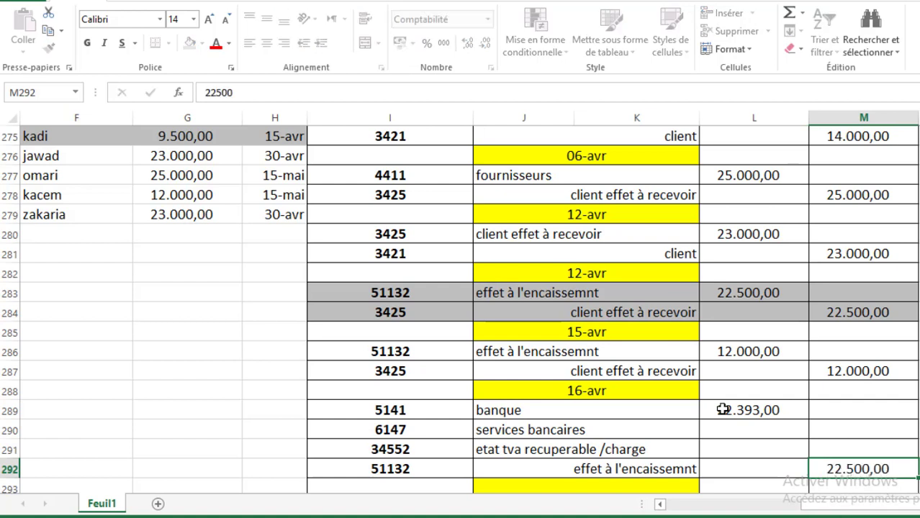
pyautogui.press('Up')
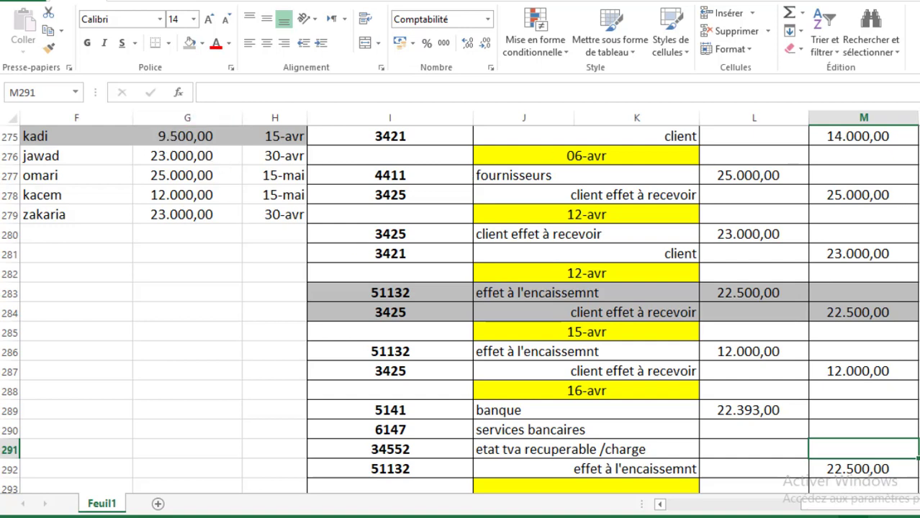
# Step: Review the amounts of the two grey-shaded client bills in G274:G275
pyautogui.scroll(1, 459, 312)
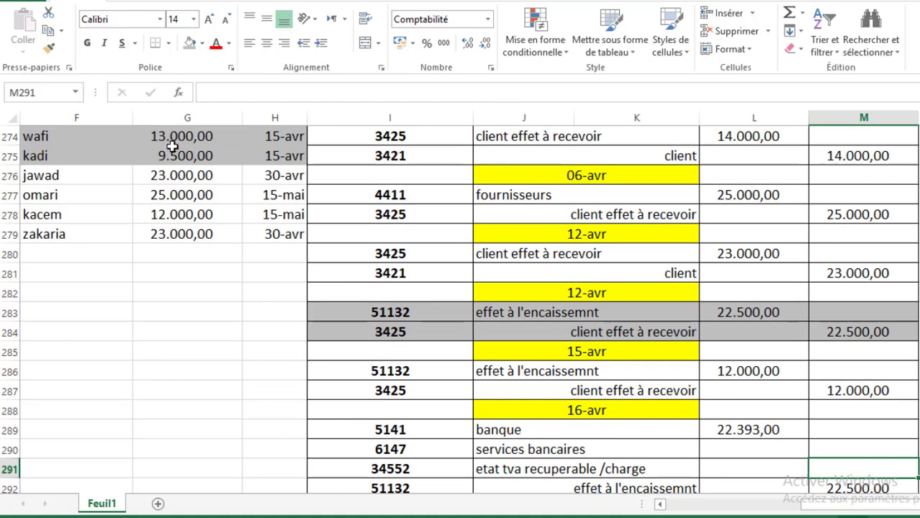
pyautogui.moveTo(172, 136); pyautogui.dragTo(178, 153)
pyautogui.click(544, 254)
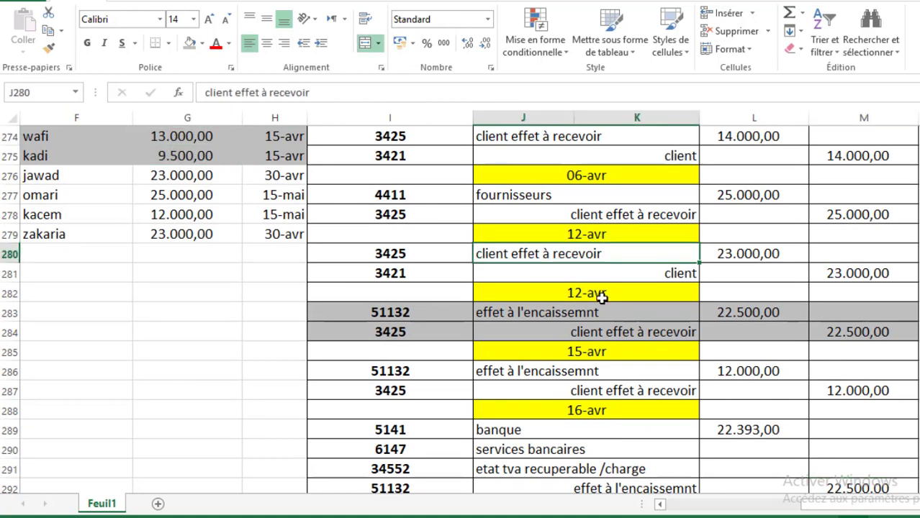
pyautogui.click(713, 392)
pyautogui.scroll(-1, 858, 431)
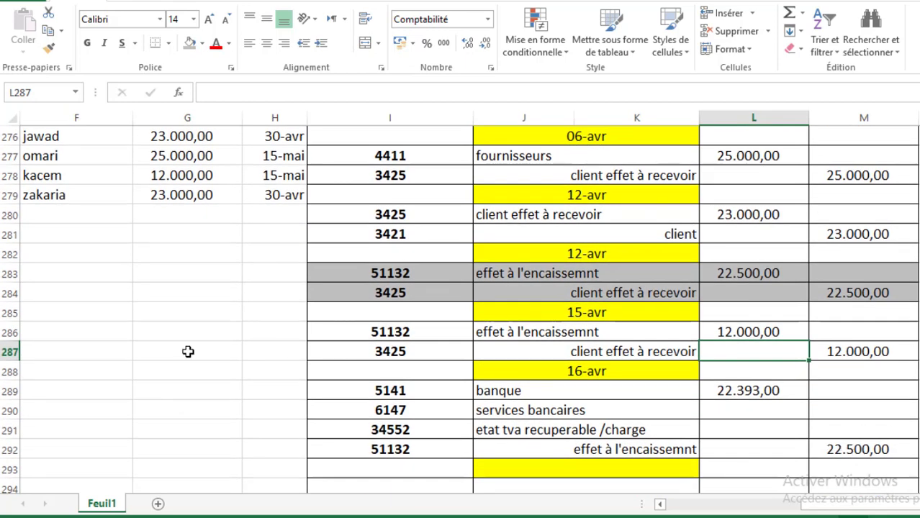
pyautogui.click(173, 375)
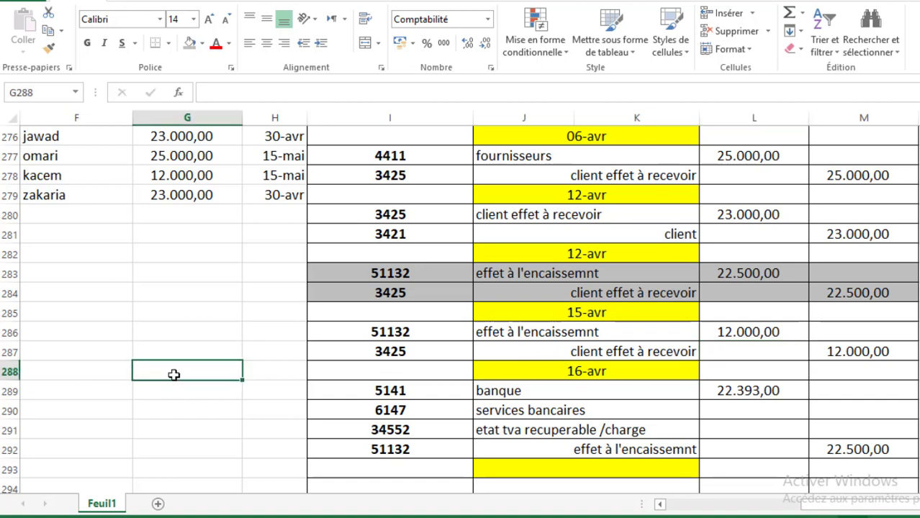
pyautogui.write('=22500-')
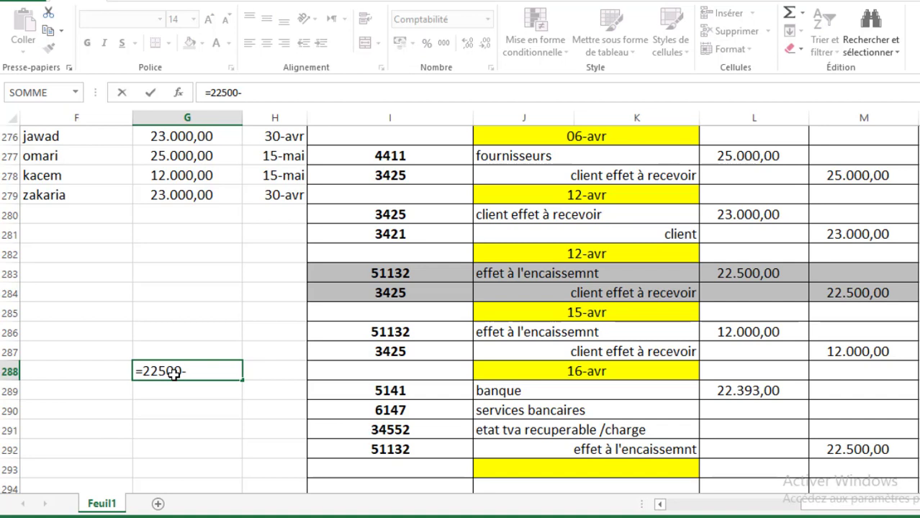
pyautogui.write('22393')
pyautogui.press('Return')
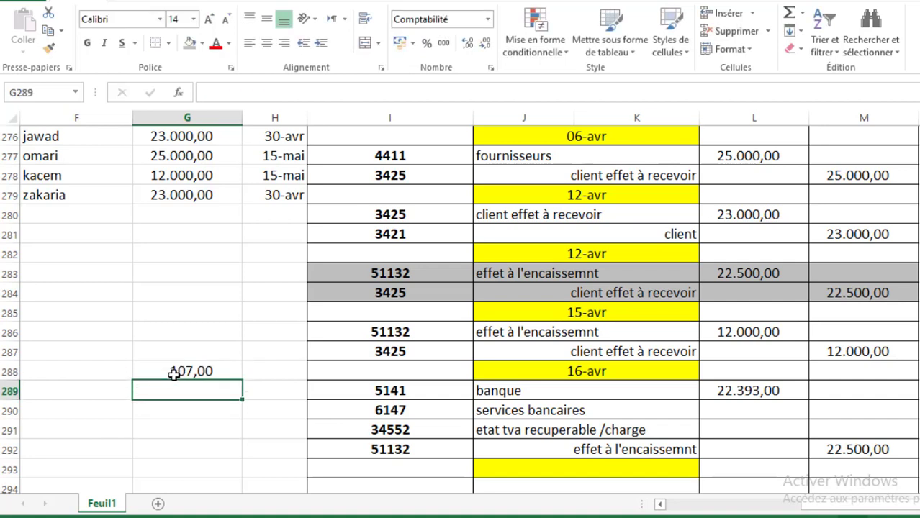
pyautogui.click(173, 373)
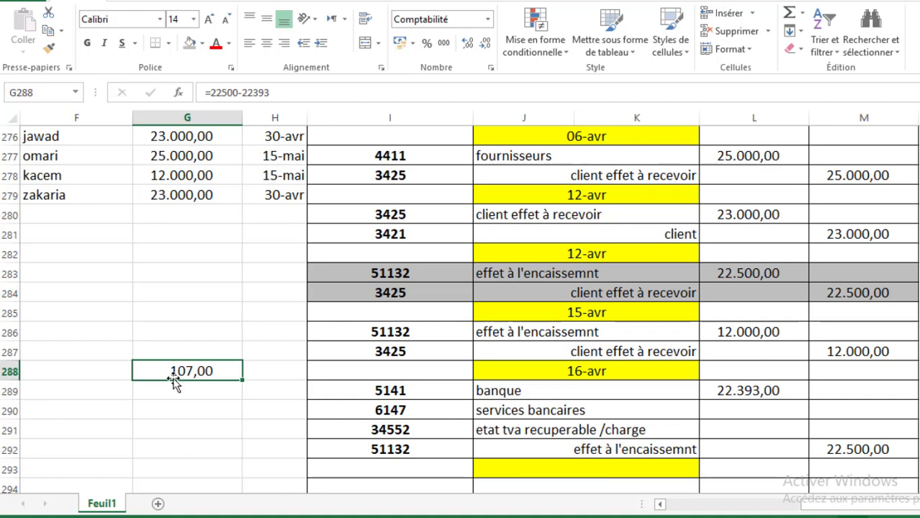
pyautogui.press('Return')
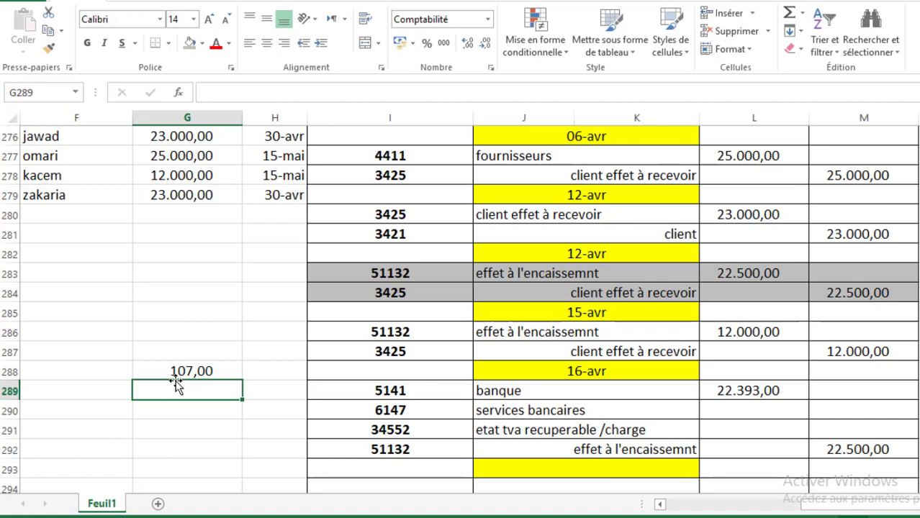
pyautogui.write('+10')
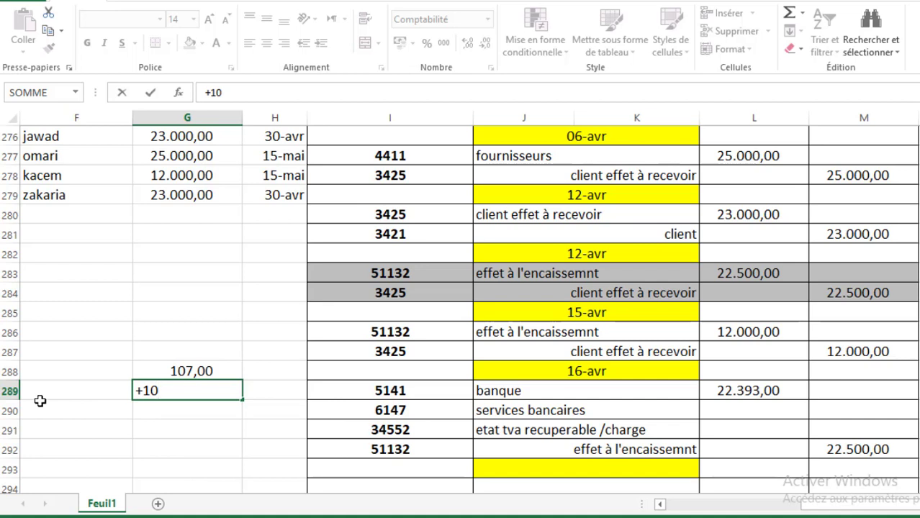
pyautogui.write('7/1,0')
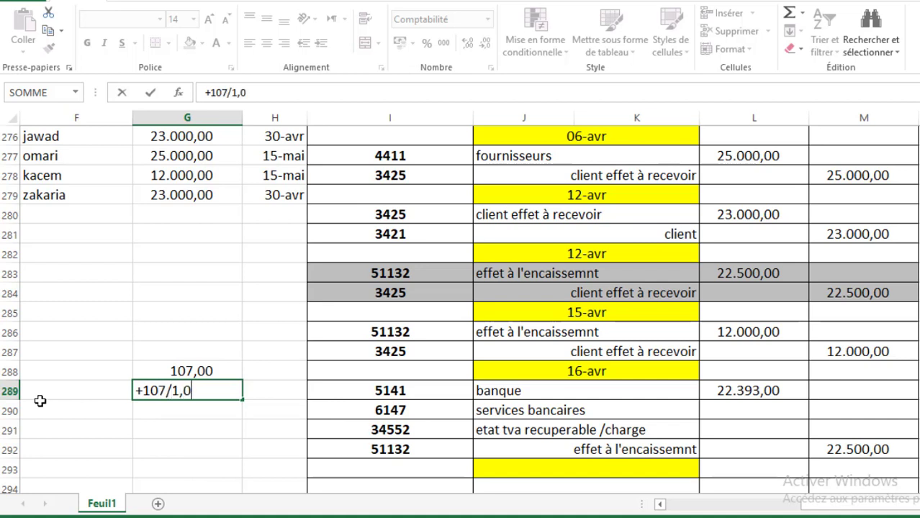
pyautogui.write('7')
pyautogui.press('Return')
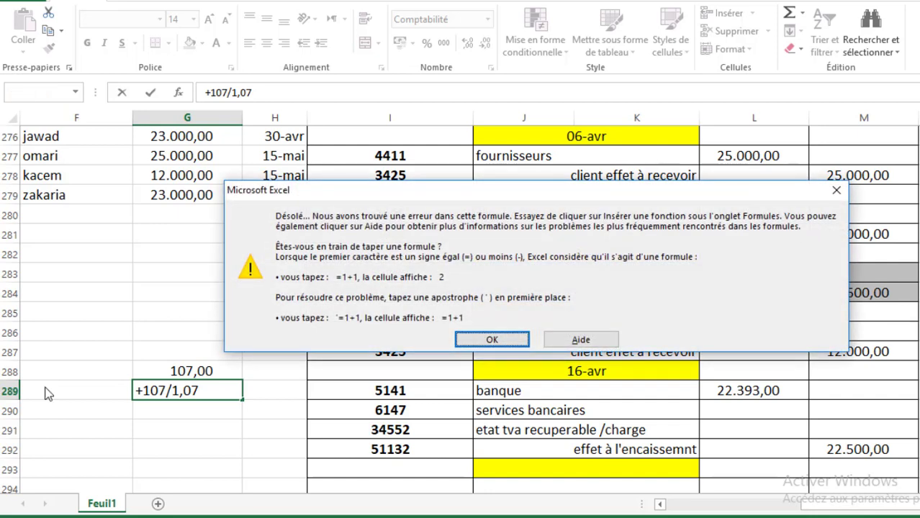
pyautogui.press('Return')
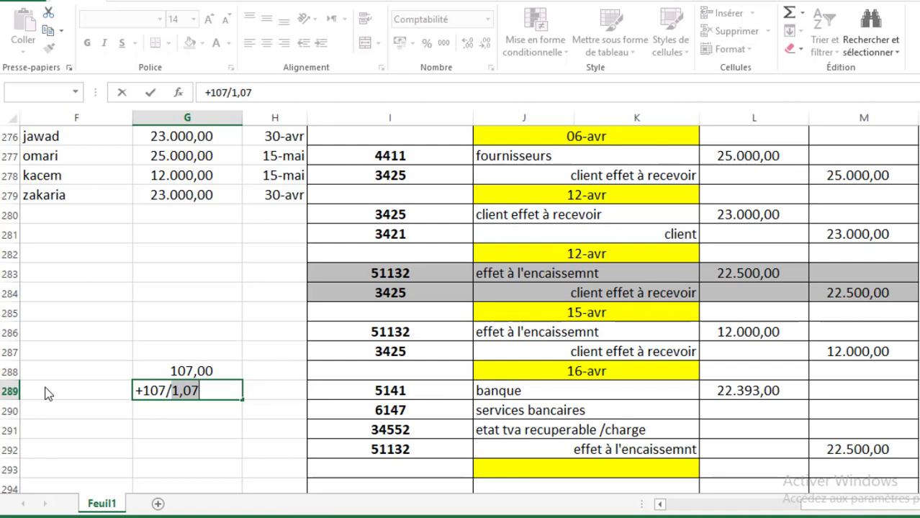
pyautogui.press('Return')
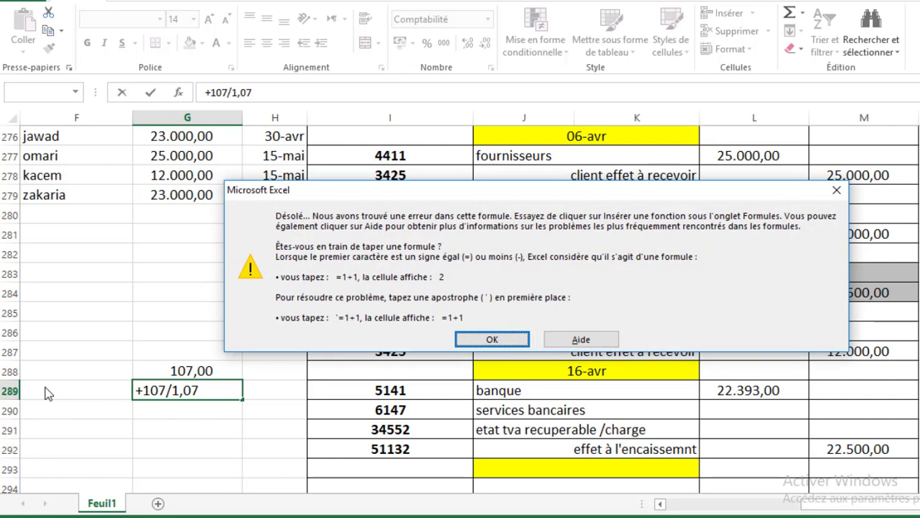
pyautogui.press('Return')
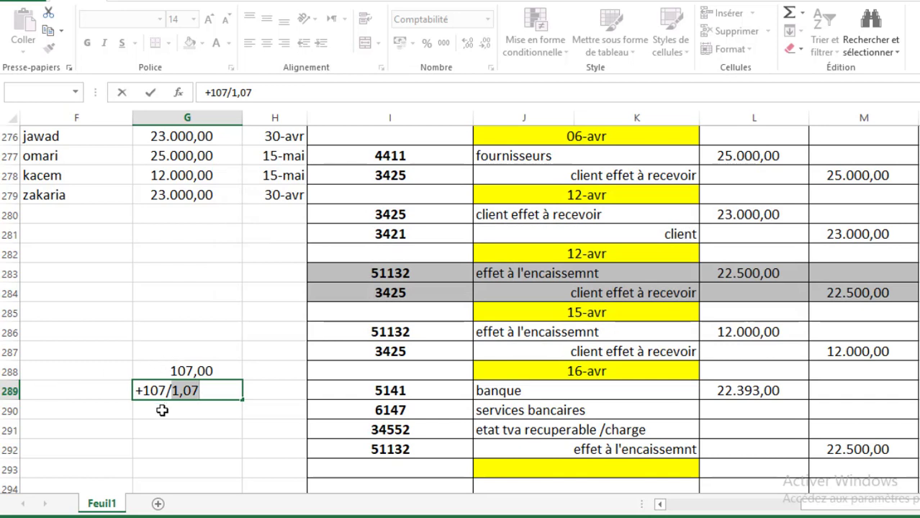
pyautogui.press('Escape')
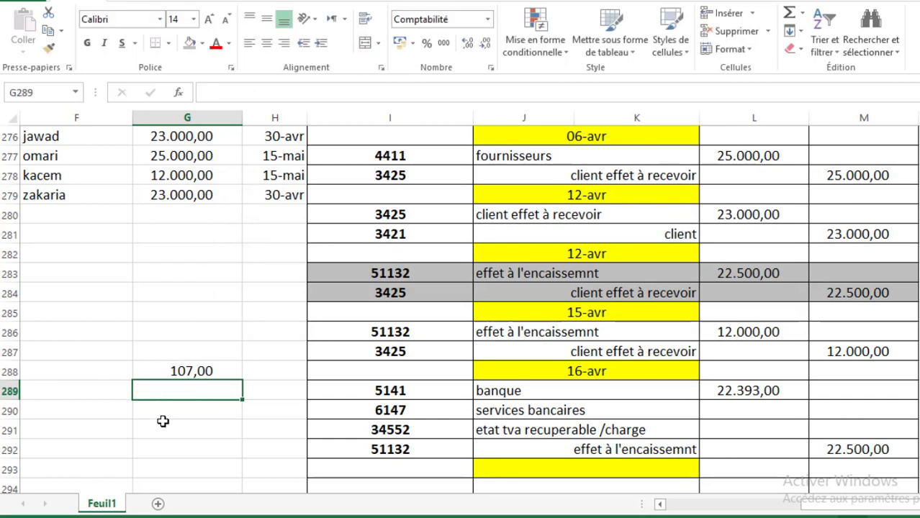
# Step: Calculate the charges excluding VAT in G289 by dividing G288 by 1,07
pyautogui.write('+')
pyautogui.press('Up')
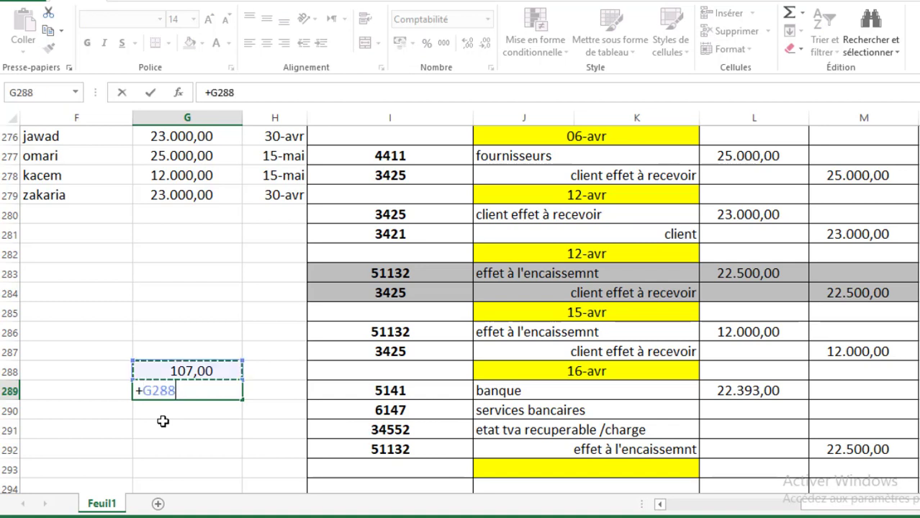
pyautogui.write('/1,7')
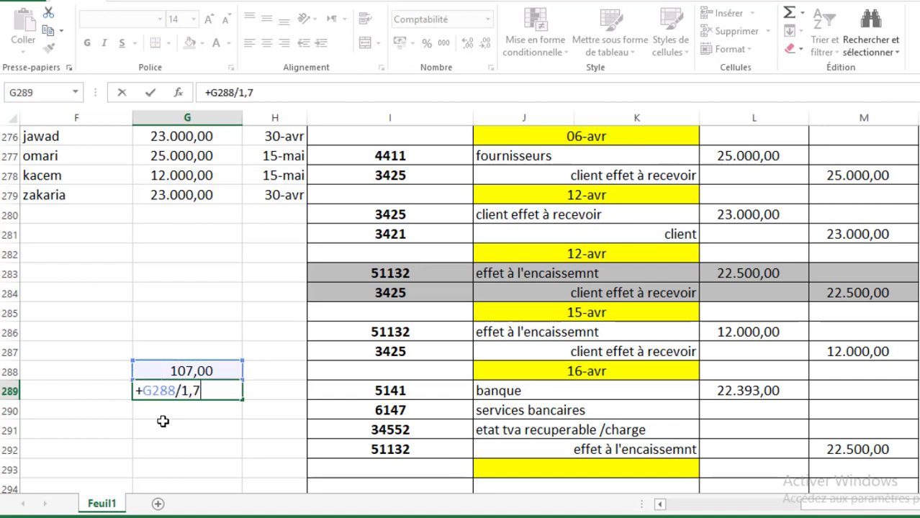
pyautogui.press('BackSpace')
pyautogui.write('07')
pyautogui.press('Return')
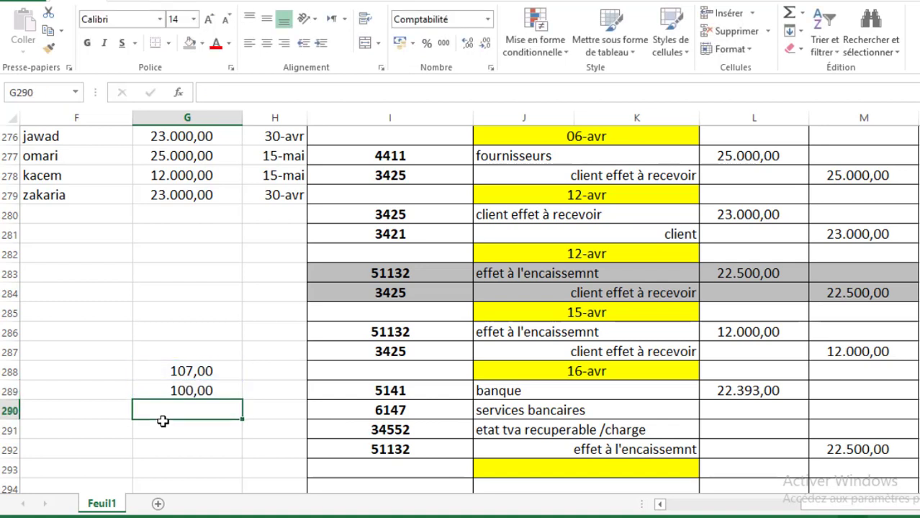
# Step: Enter the 16 April debits of 100 for services bancaires in L290 and 7 for recoverable VAT in L291
pyautogui.press('Up')
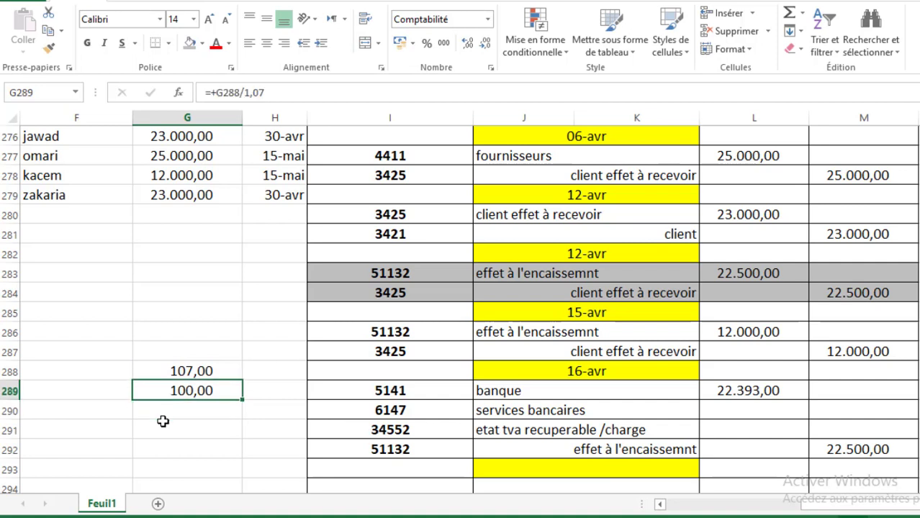
pyautogui.press('Right')
pyautogui.press('Right')
pyautogui.press('Right')
pyautogui.press('Right')
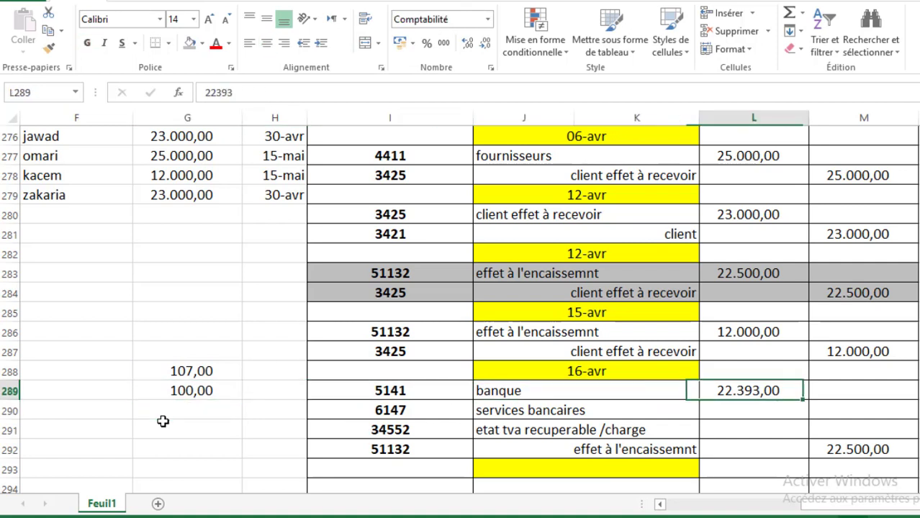
pyautogui.press('Down')
pyautogui.write('100')
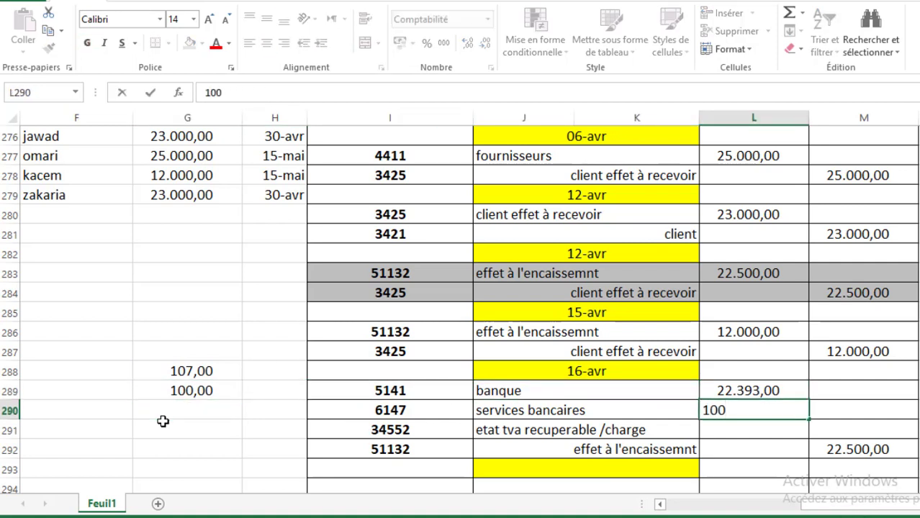
pyautogui.press('Return')
pyautogui.write('7')
pyautogui.press('Return')
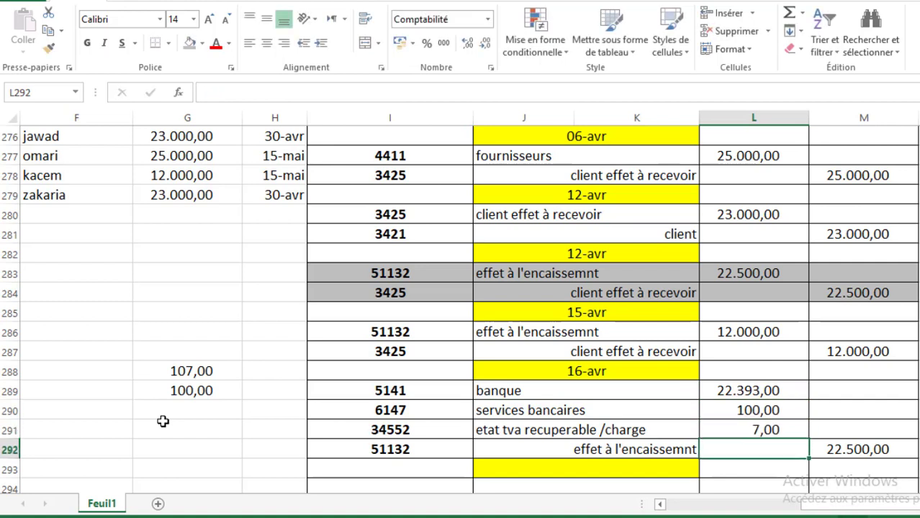
pyautogui.press('Up')
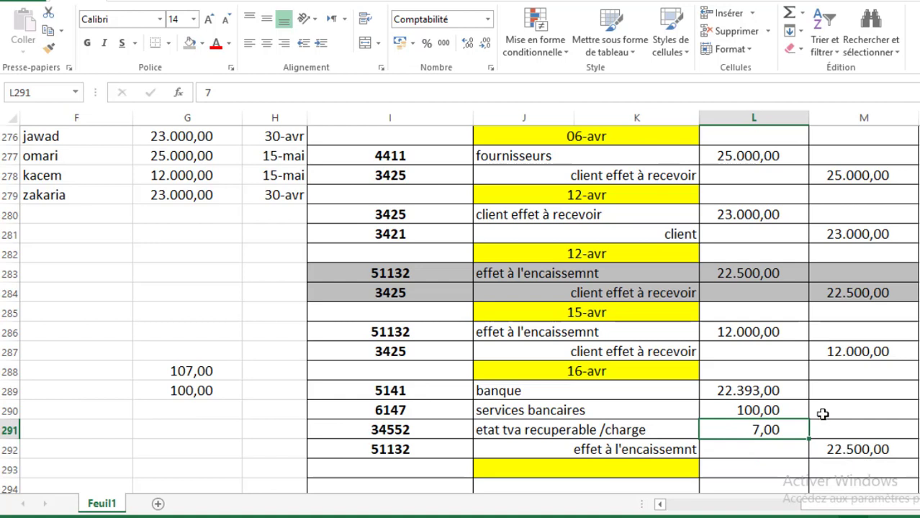
pyautogui.moveTo(780, 393); pyautogui.dragTo(827, 439)
pyautogui.click(828, 439)
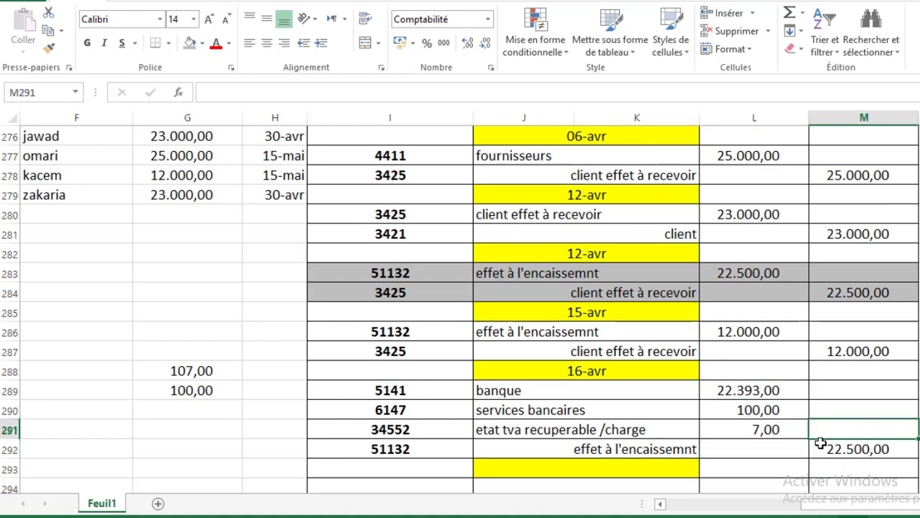
pyautogui.click(771, 385)
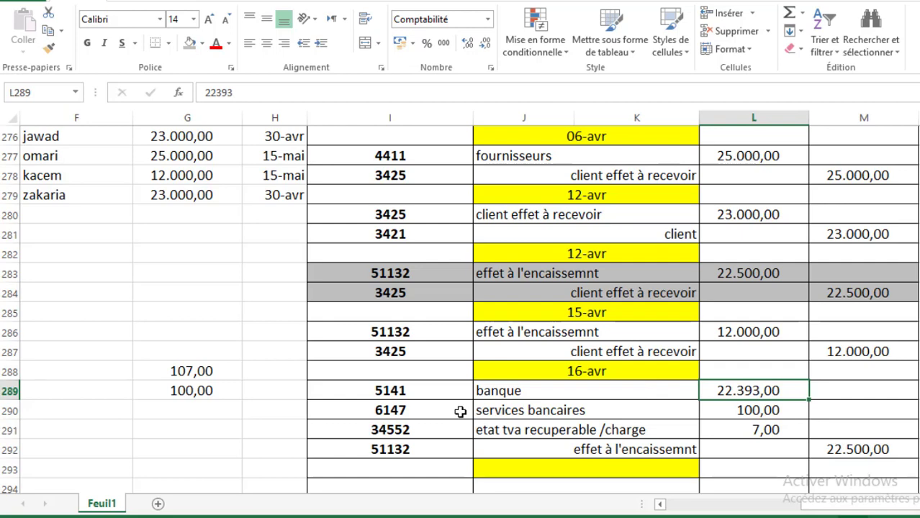
# Step: Check the 18 April discount operation in the exercise photo and enter account 5141 in I294 with the label "banque" in J294
pyautogui.scroll(-3, 460, 415)
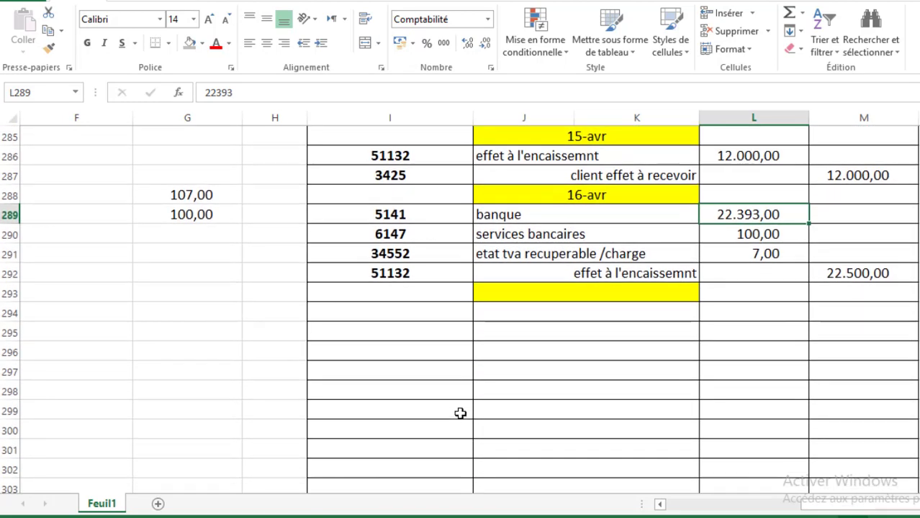
pyautogui.hotkey('alt', 'Tab')
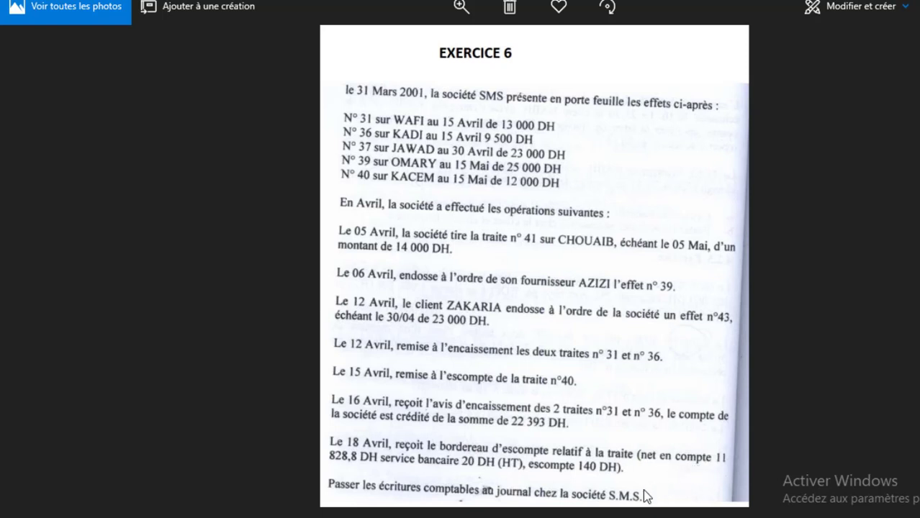
pyautogui.hotkey('alt', 'Tab')
pyautogui.click(416, 305)
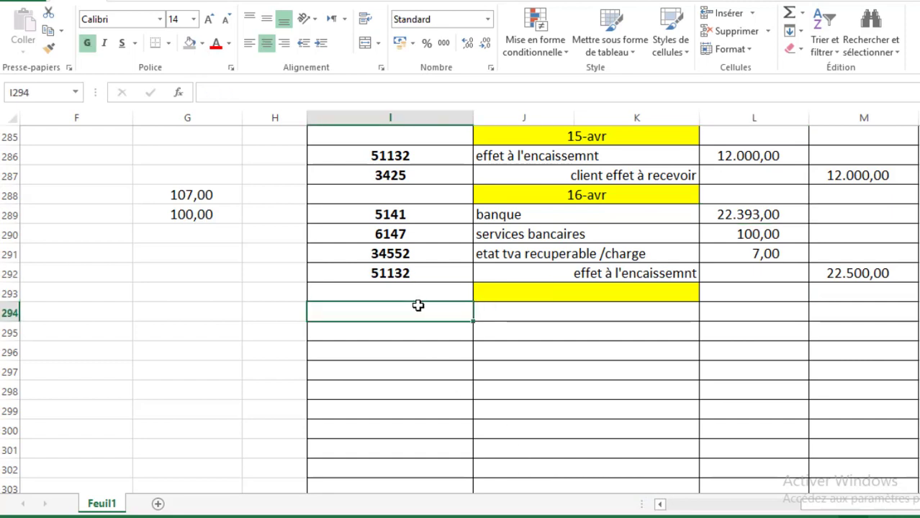
pyautogui.write('5141')
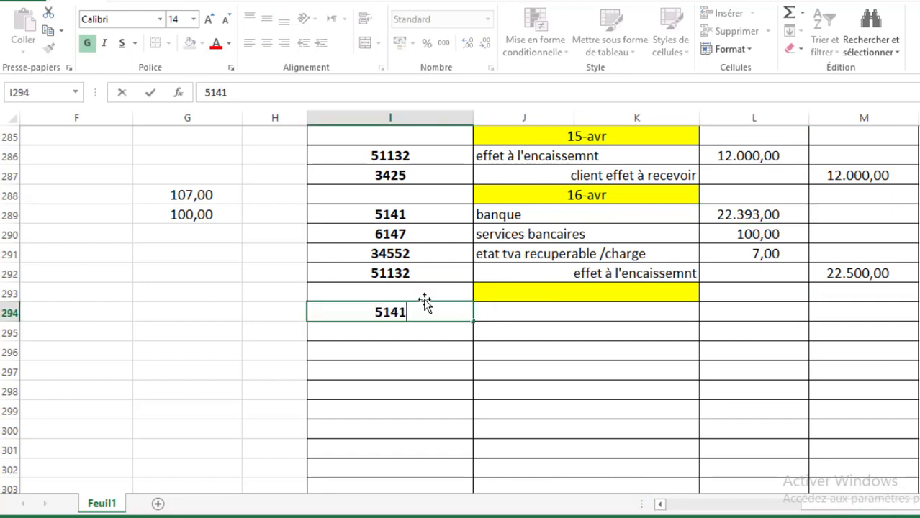
pyautogui.press('Tab')
pyautogui.write('ba')
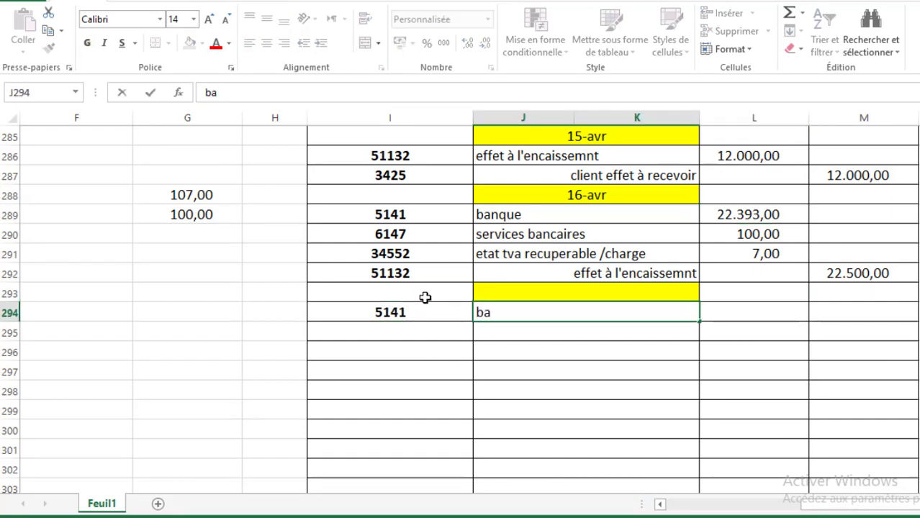
pyautogui.write('nque')
pyautogui.press('Return')
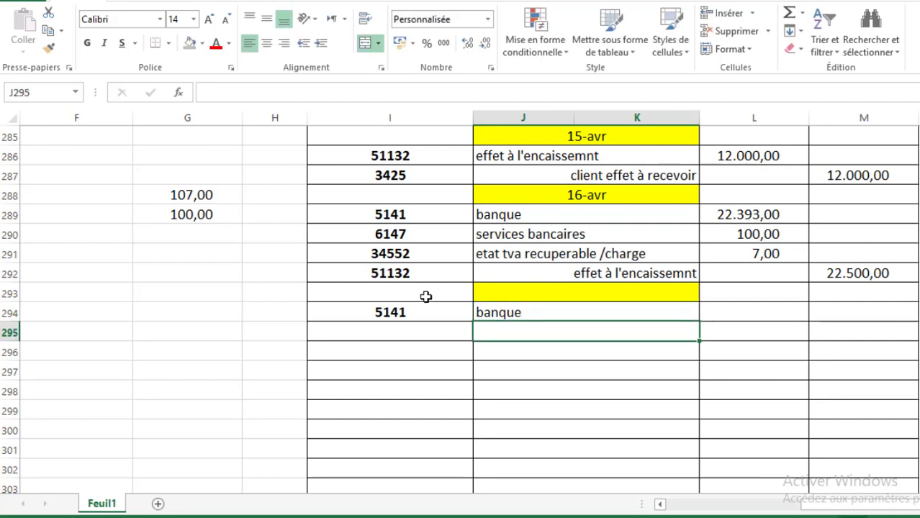
# Step: Enter the account numbers 6147, 34552, 6311 and 5520 in I295 to I298 of the 18 April discount entry
pyautogui.press('Left')
pyautogui.write('6147')
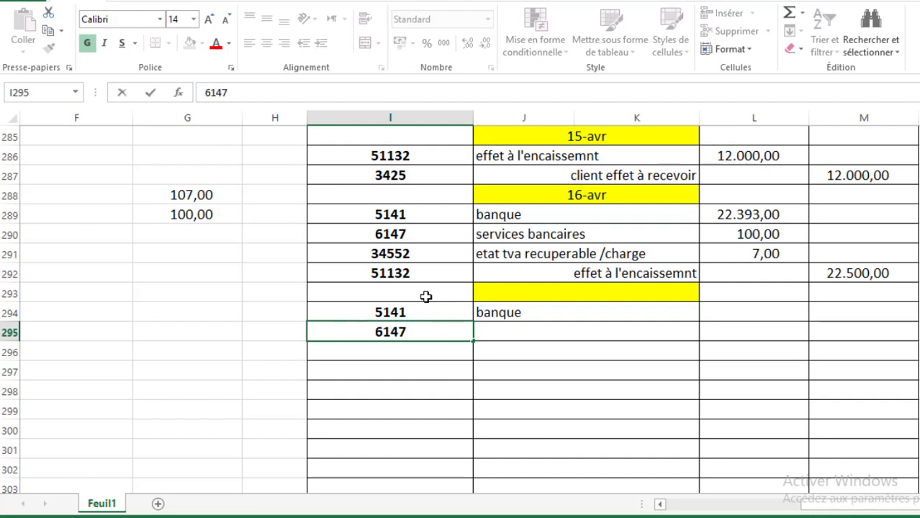
pyautogui.press('Return')
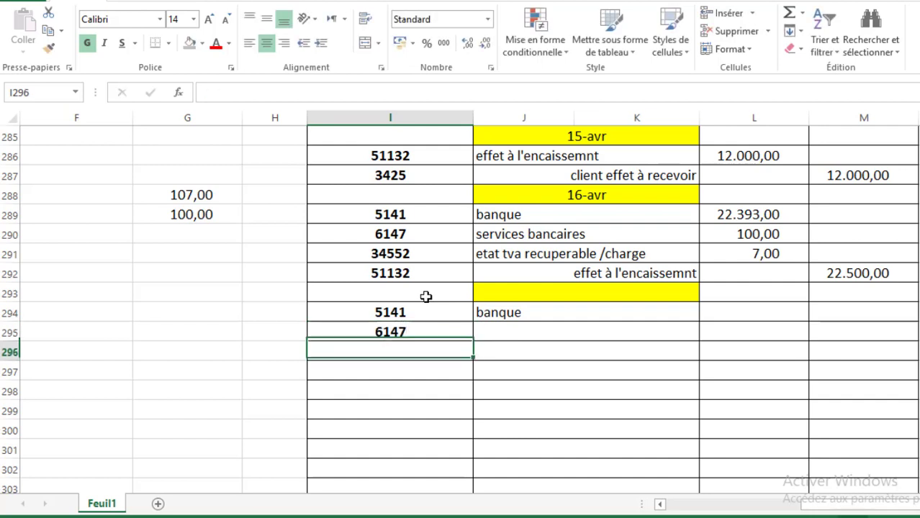
pyautogui.write('34552')
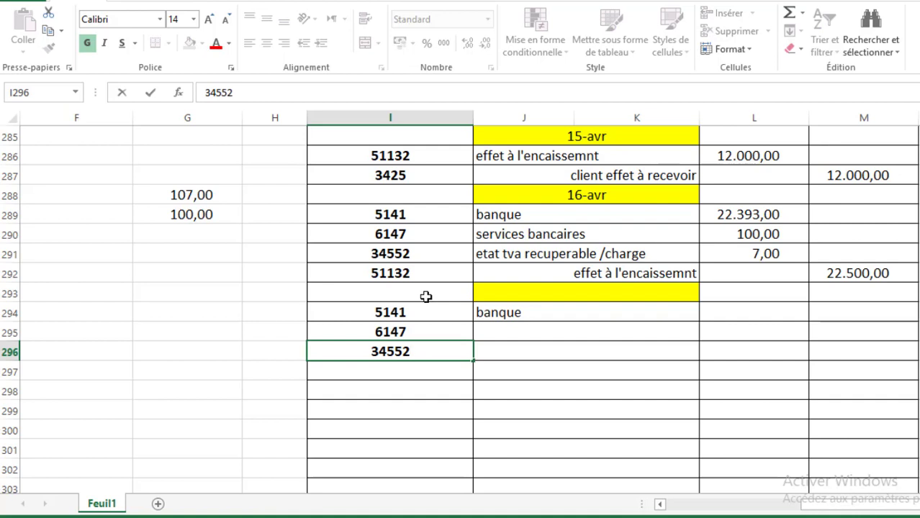
pyautogui.press('Return')
pyautogui.write('6311')
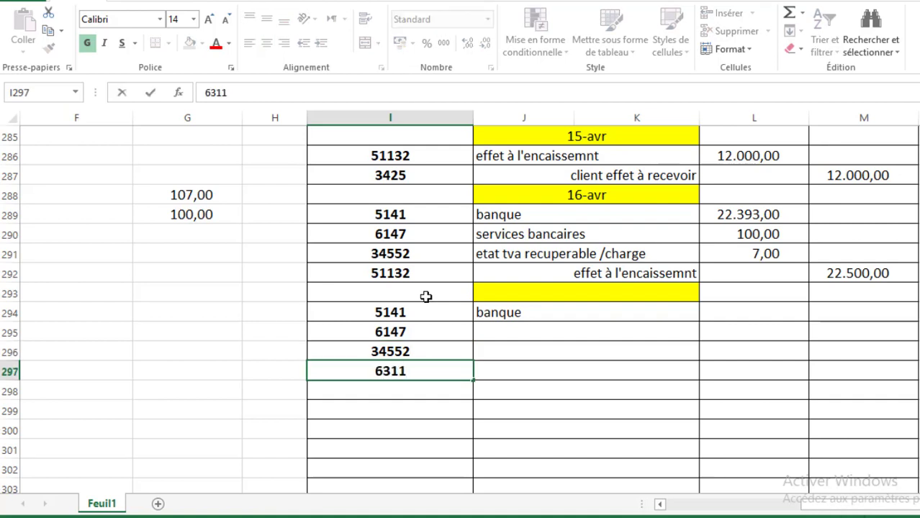
pyautogui.press('Return')
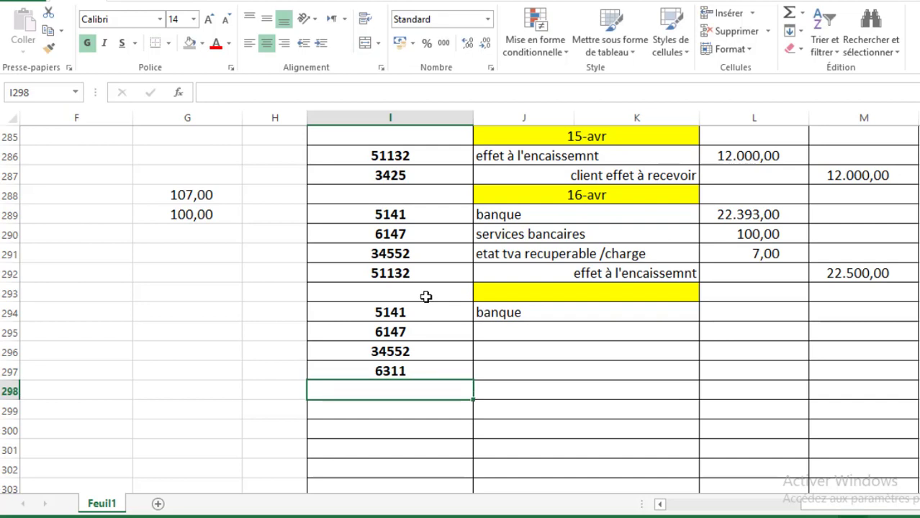
pyautogui.write('5520')
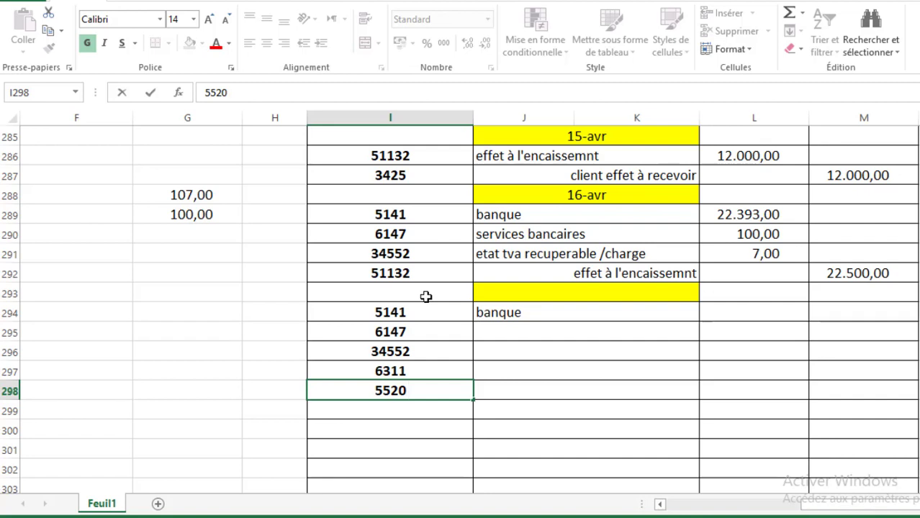
# Step: Label account 6147 "service bancaire" in J295 and account 34552 "etat tva recuperable/charge" in J296
pyautogui.click(535, 331)
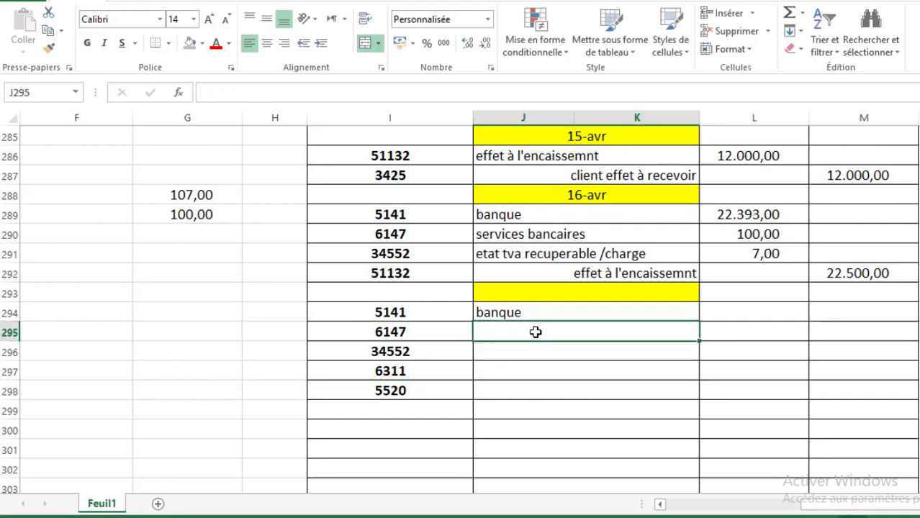
pyautogui.write('serv')
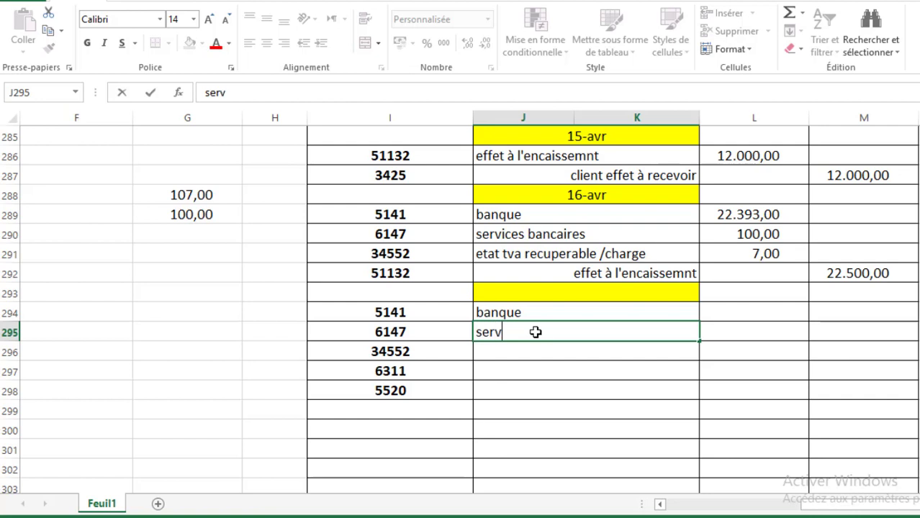
pyautogui.write('ice ba')
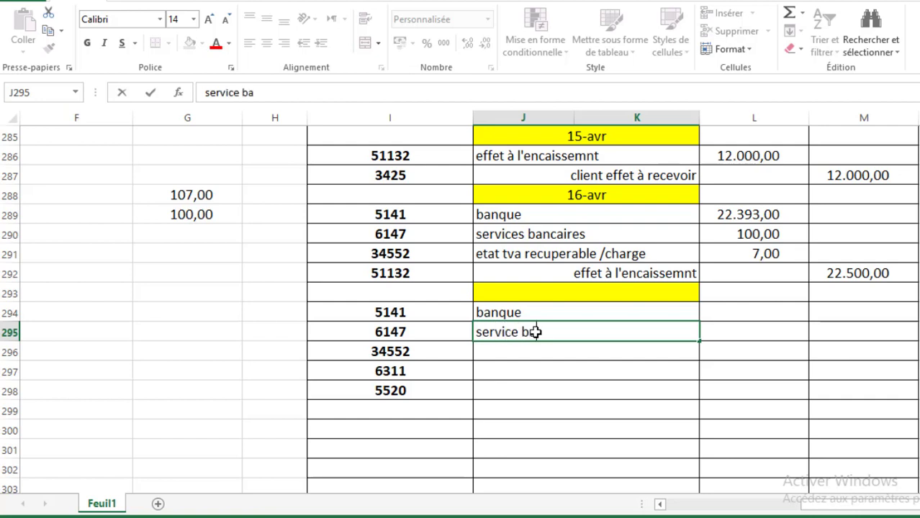
pyautogui.write('ncaire')
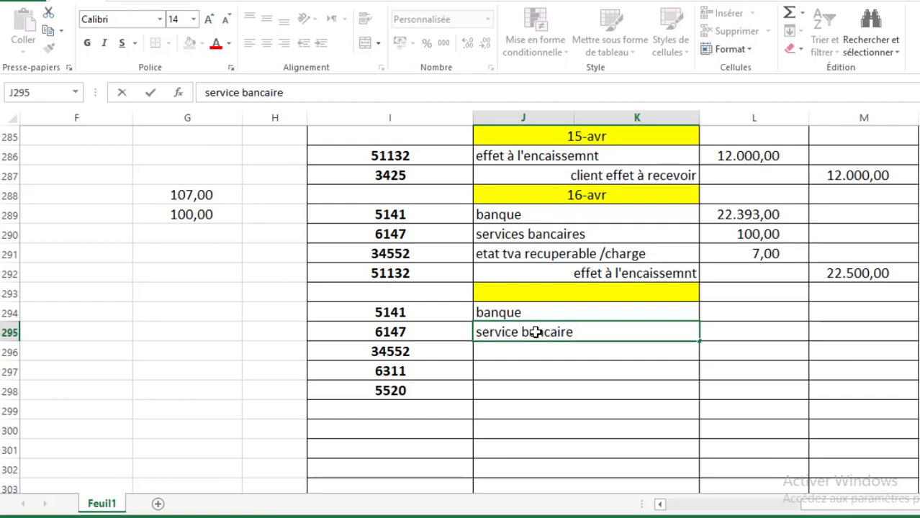
pyautogui.press('Return')
pyautogui.write('etat ')
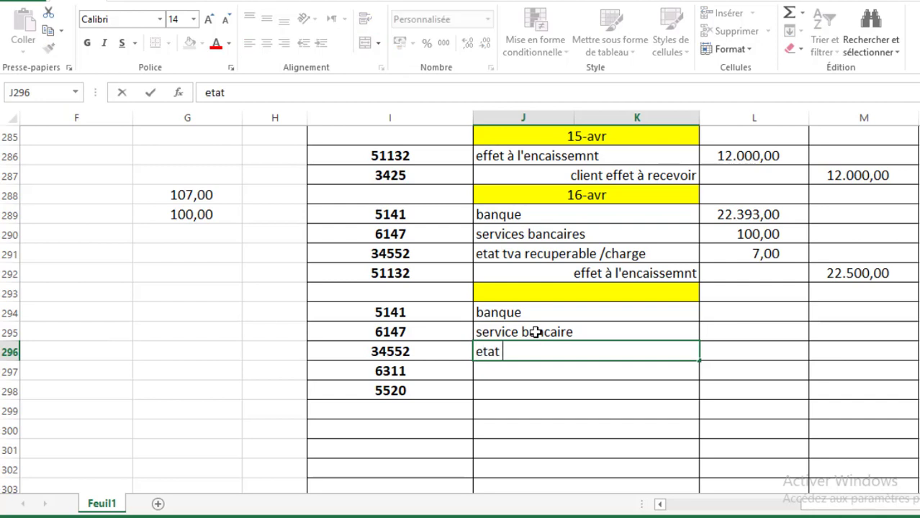
pyautogui.write('tva re')
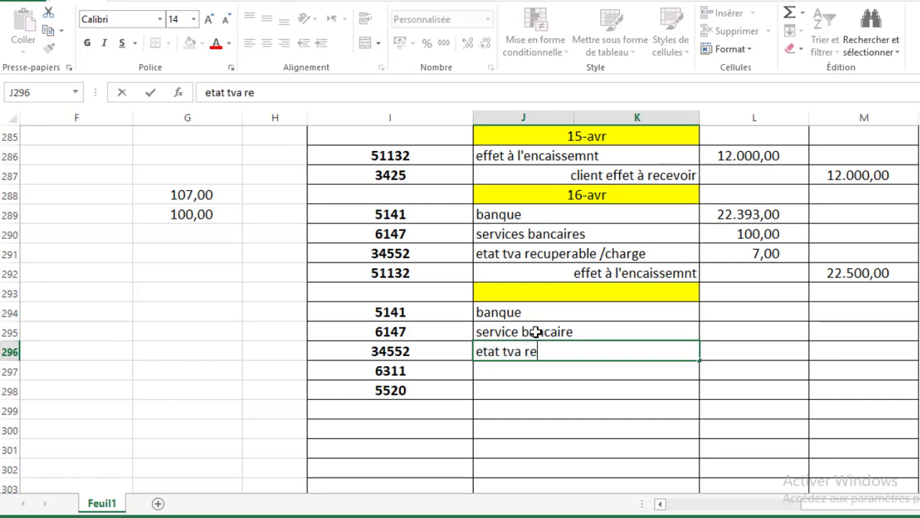
pyautogui.write('cuperable')
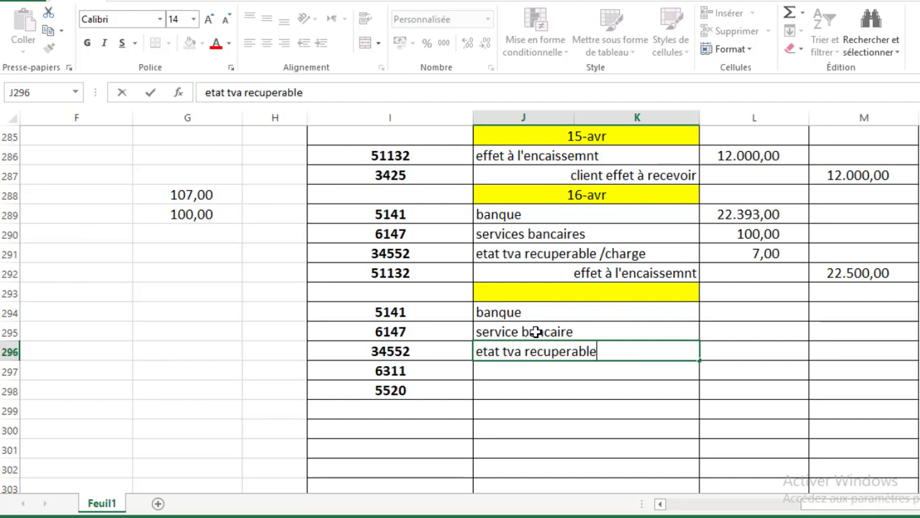
pyautogui.write('/charge')
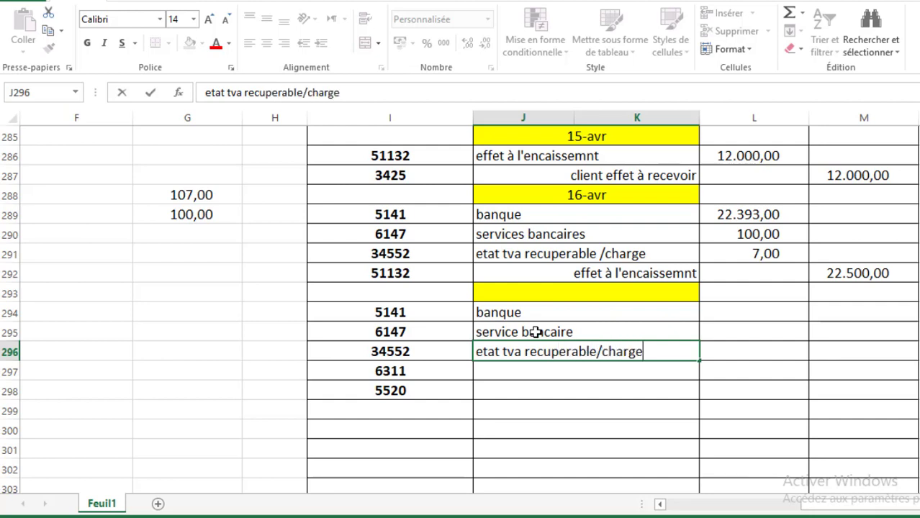
pyautogui.press('Return')
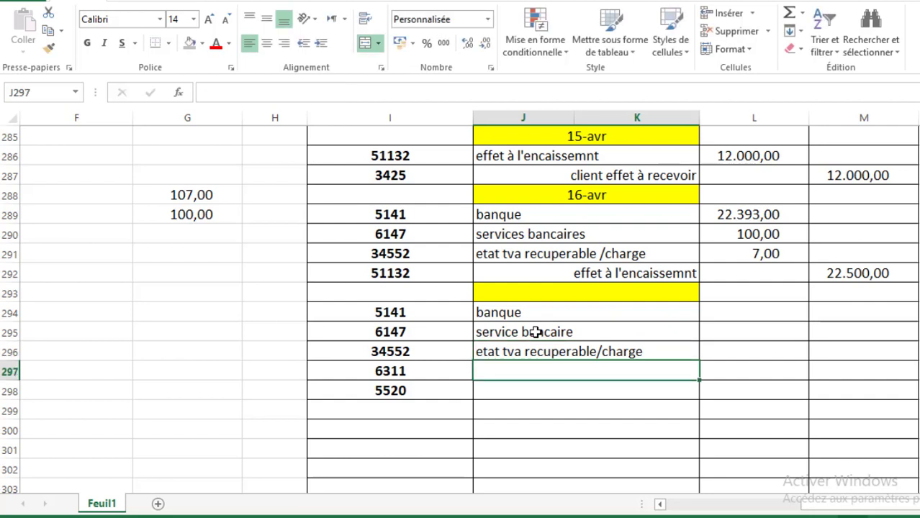
# Step: Label account 6311 "interet des emprunt et dettes" in J297 and account 5520 "credit d'escompte" in J298
pyautogui.write('intert')
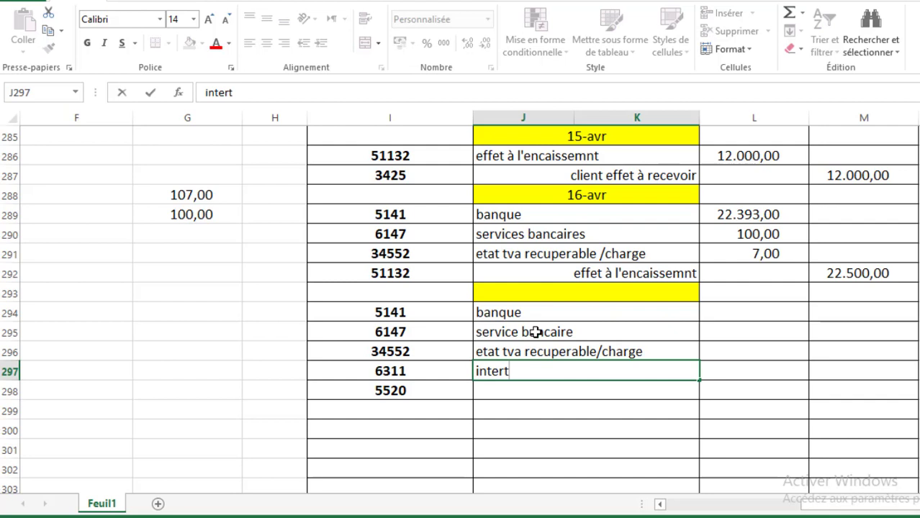
pyautogui.press('BackSpace')
pyautogui.write('et des')
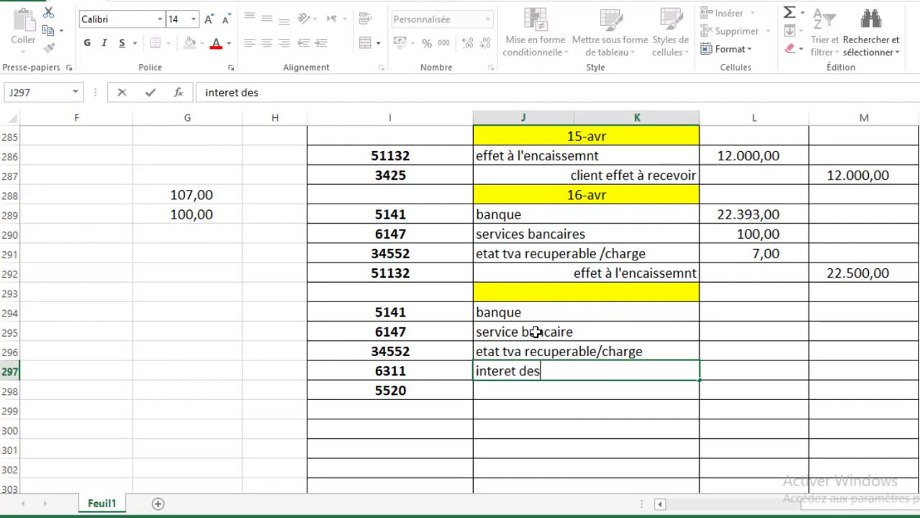
pyautogui.write(' emprunt')
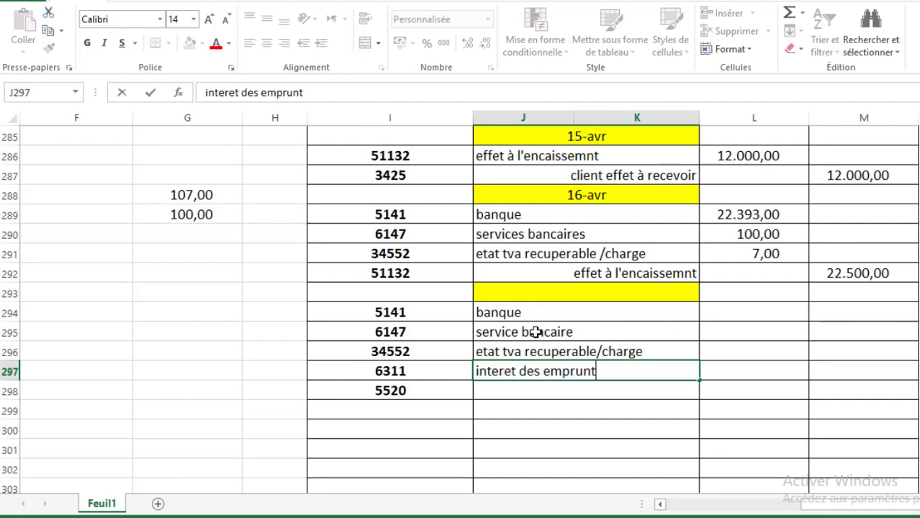
pyautogui.write(' et dettes')
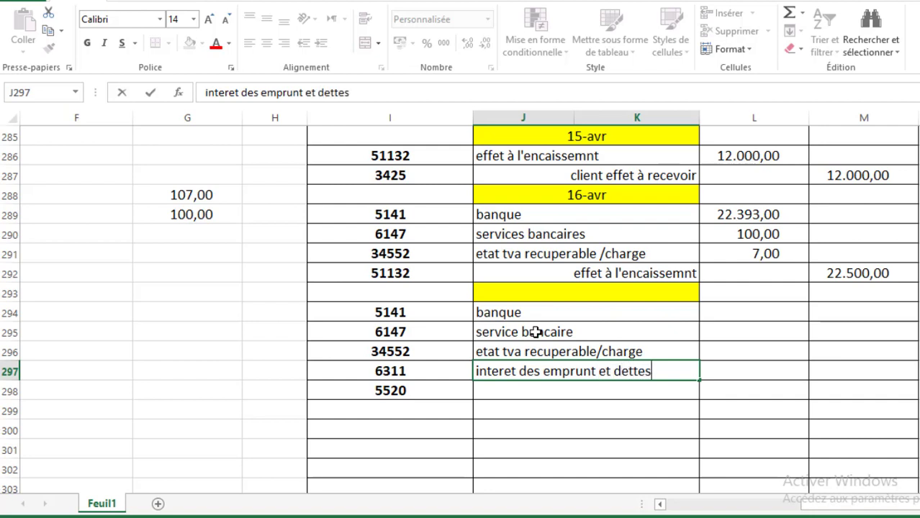
pyautogui.press('Return')
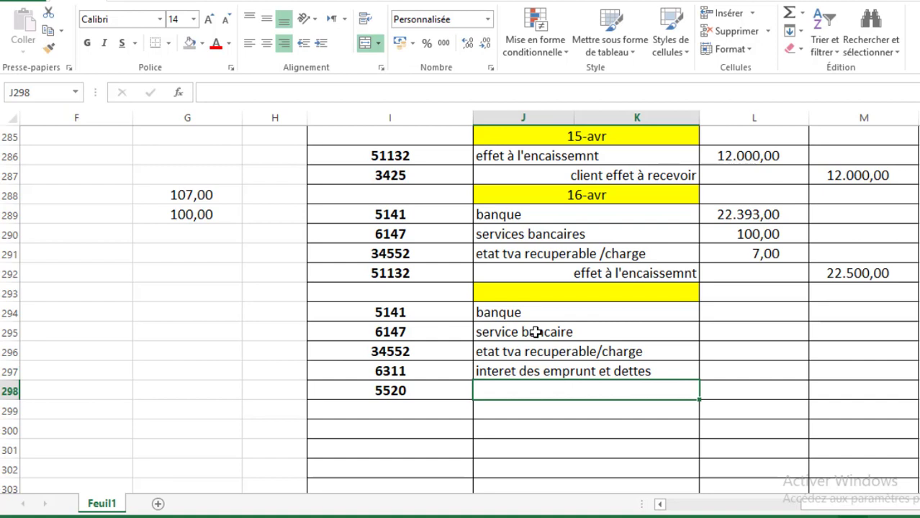
pyautogui.write('credi')
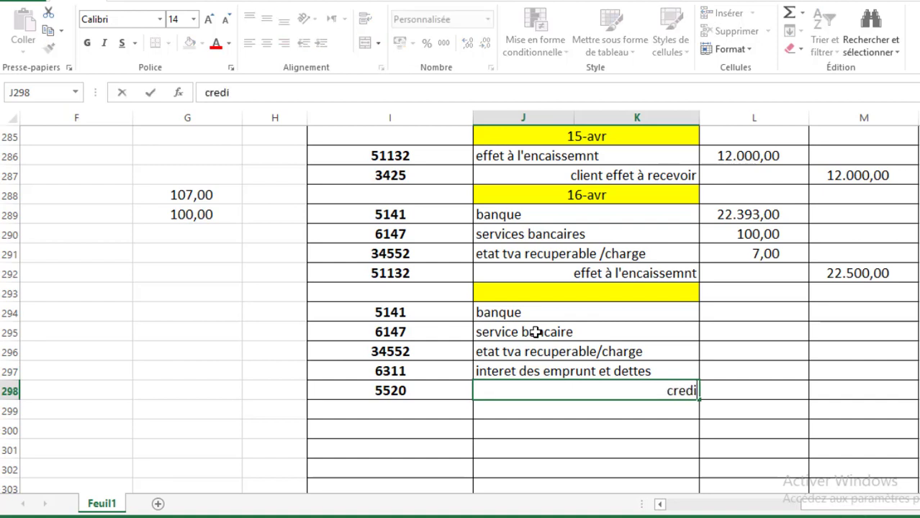
pyautogui.write("t d'e")
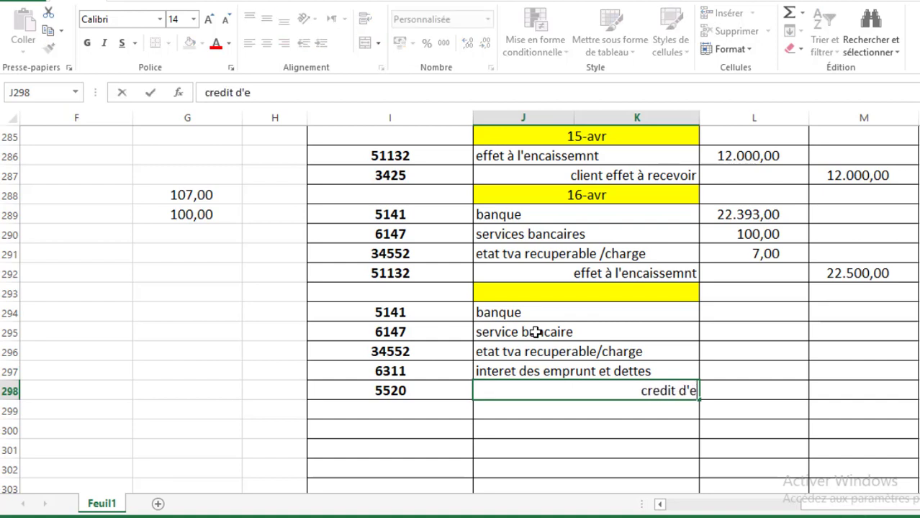
pyautogui.write('scompte')
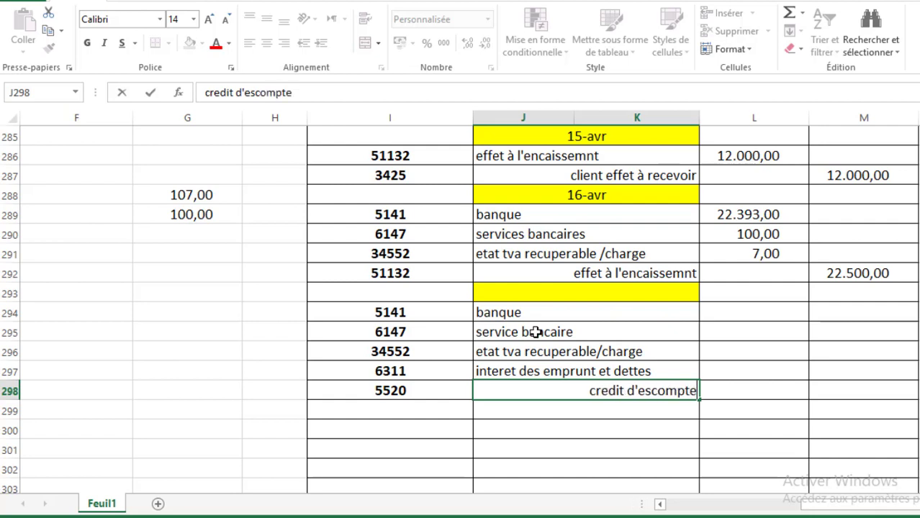
pyautogui.press('Tab')
# Step: Check the bill amount in the 15 April entry and enter the credit d'escompte amount of 12000 in M298
pyautogui.press('Tab')
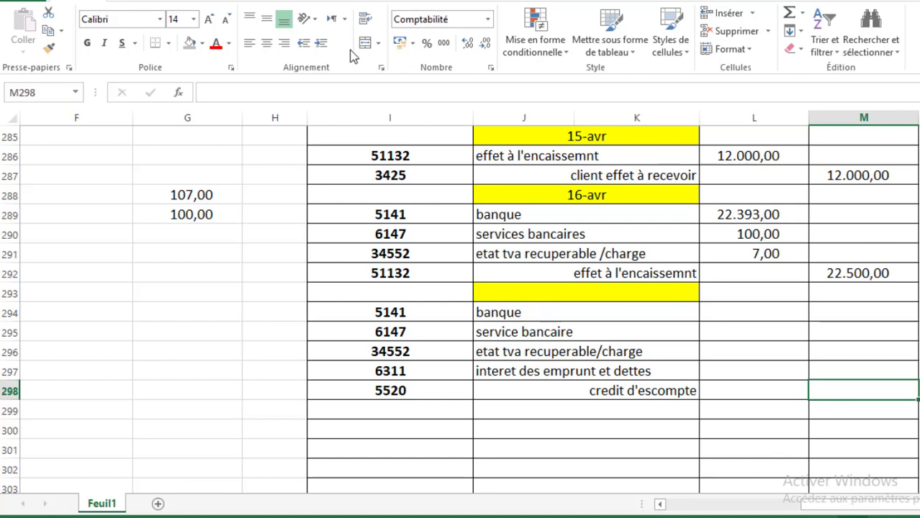
pyautogui.moveTo(449, 159); pyautogui.dragTo(850, 181)
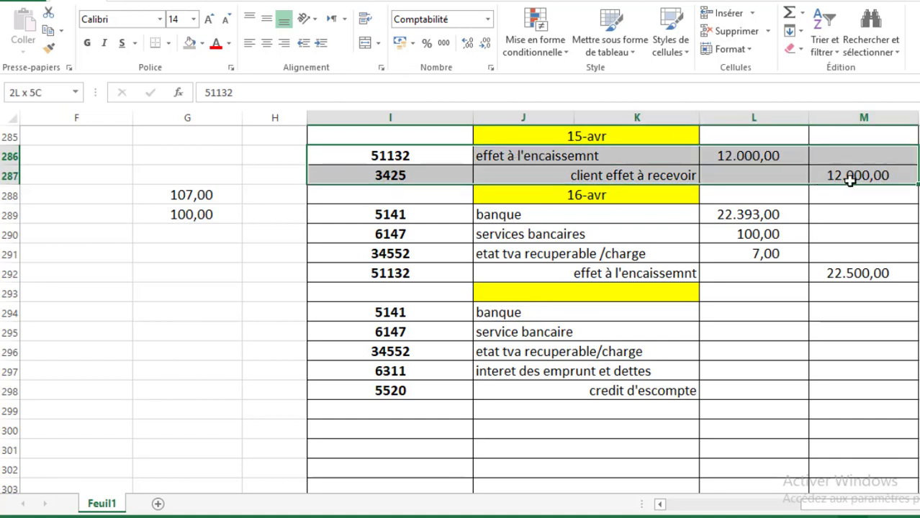
pyautogui.click(753, 152)
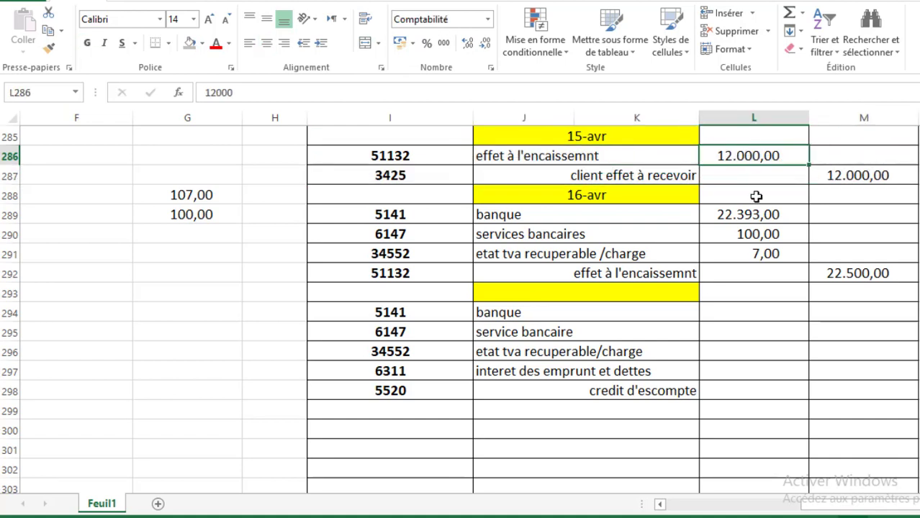
pyautogui.click(827, 392)
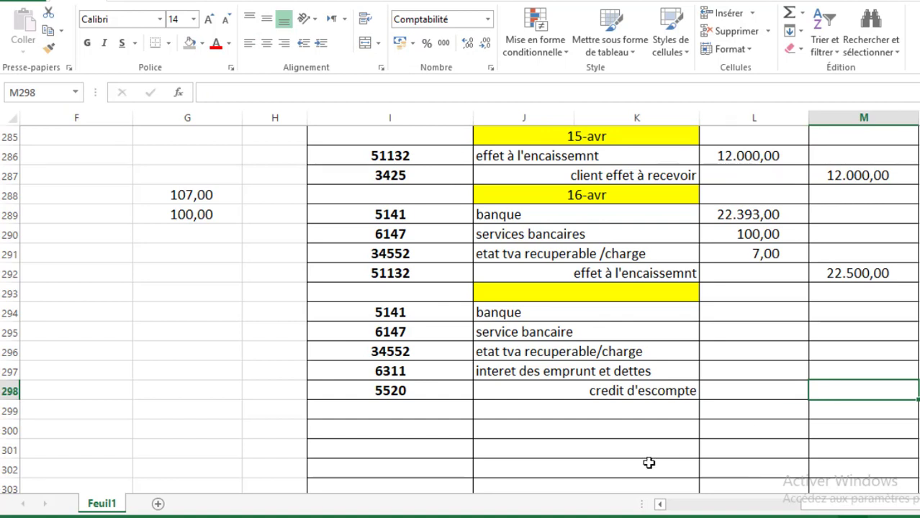
pyautogui.write('12000')
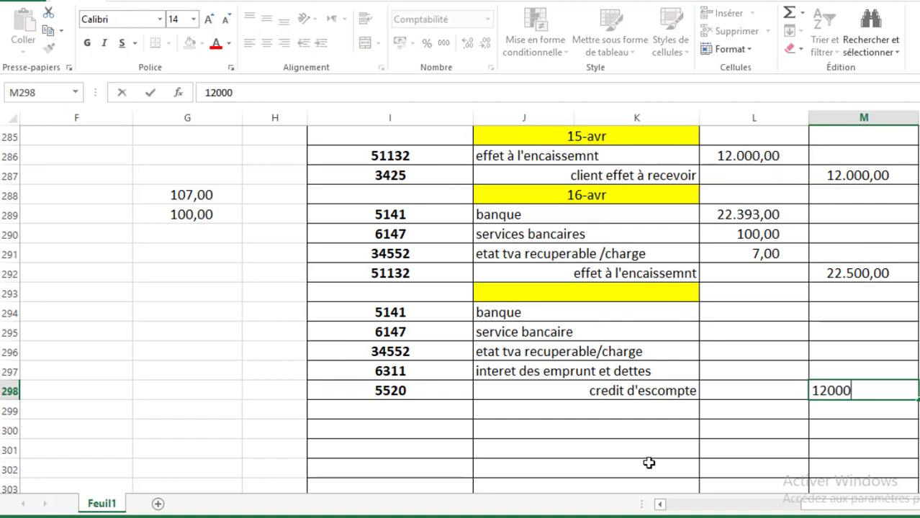
pyautogui.press('Left')
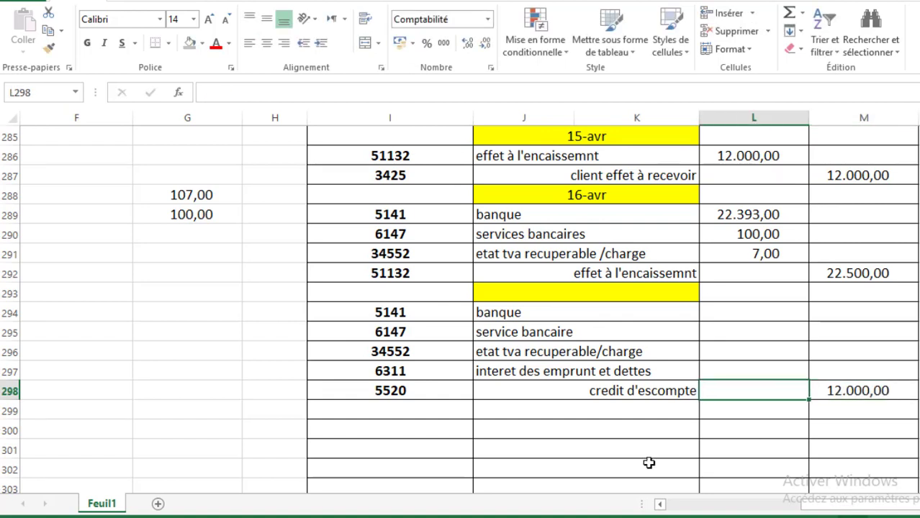
# Step: Fill the merged cell J299 below the discount entry with yellow as the next date row
pyautogui.click(639, 390)
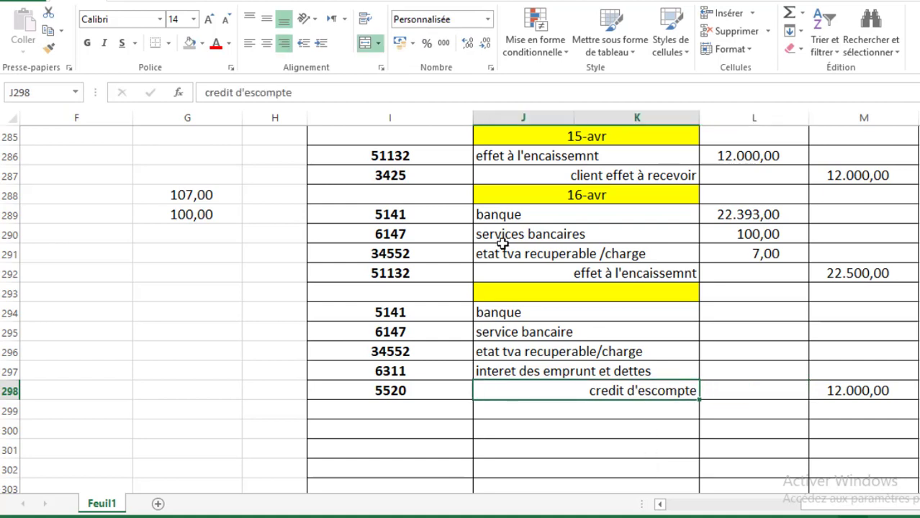
pyautogui.click(515, 160)
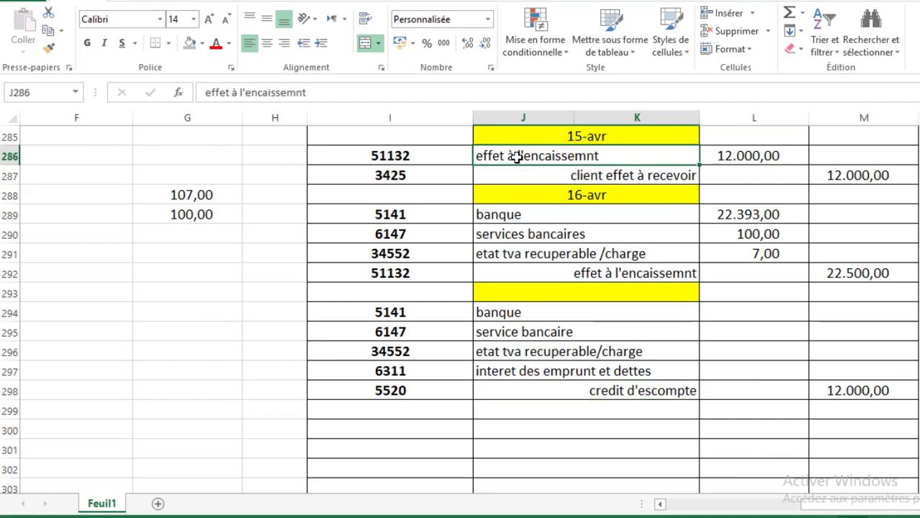
pyautogui.click(546, 412)
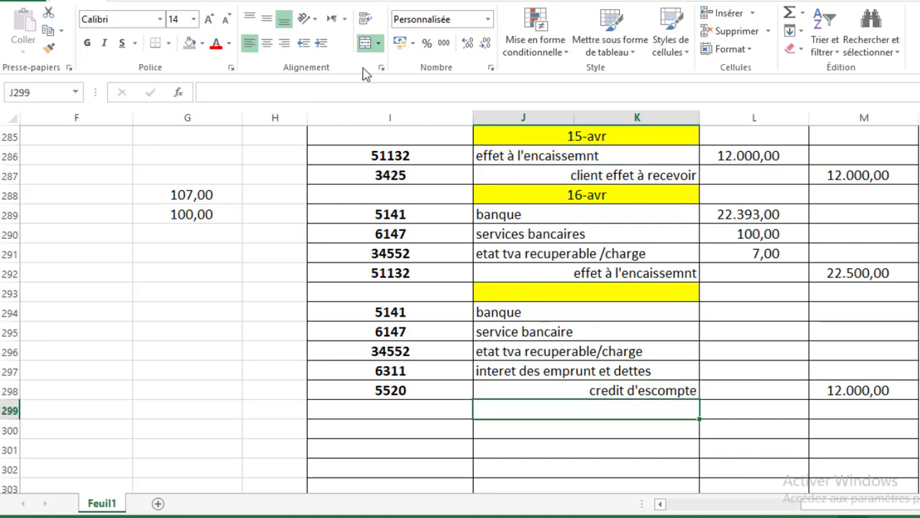
pyautogui.click(204, 44)
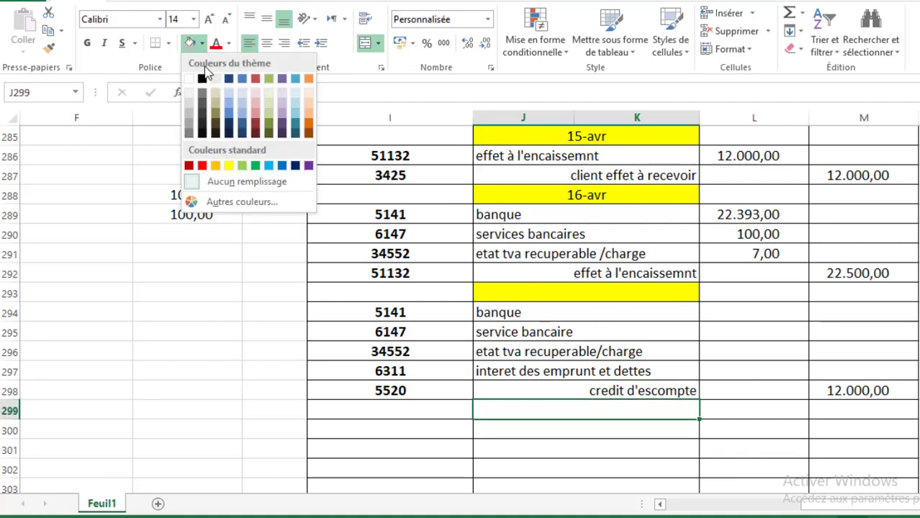
pyautogui.click(229, 167)
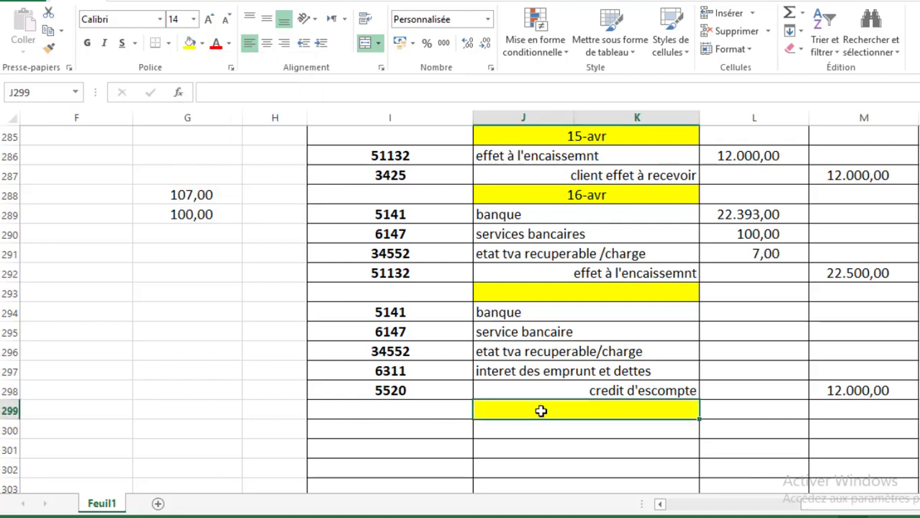
# Step: Check the due date of bill no. 40 in the exercise and enter 15-05 in J299, centred in the cell
pyautogui.hotkey('alt', 'Tab')
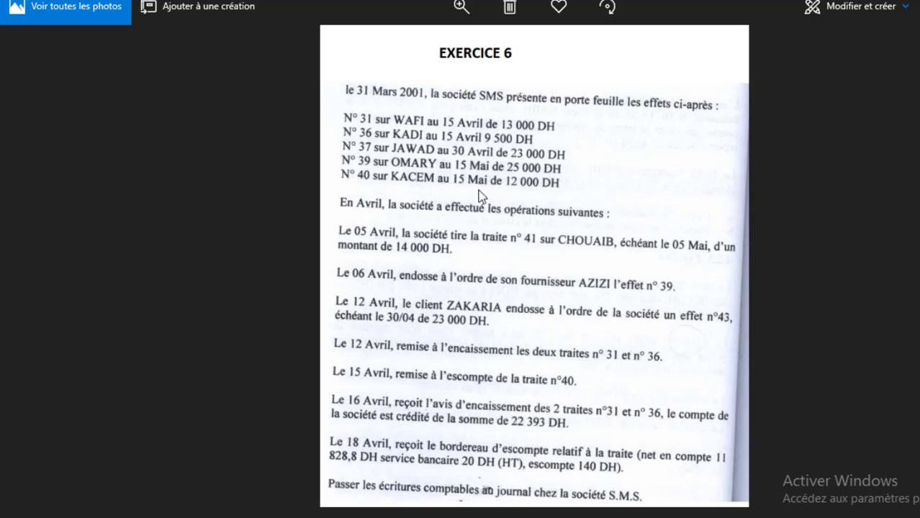
pyautogui.press('Tab')
pyautogui.hotkey('alt', 'Tab')
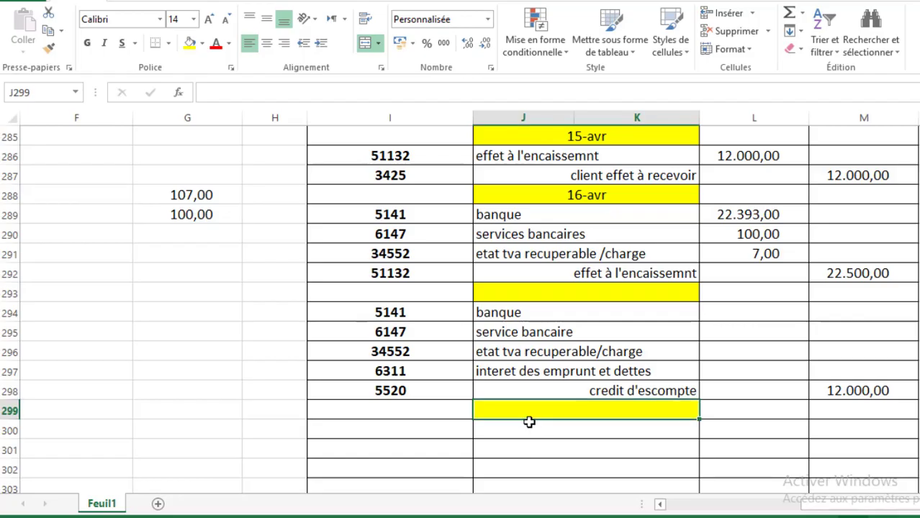
pyautogui.write('15-05')
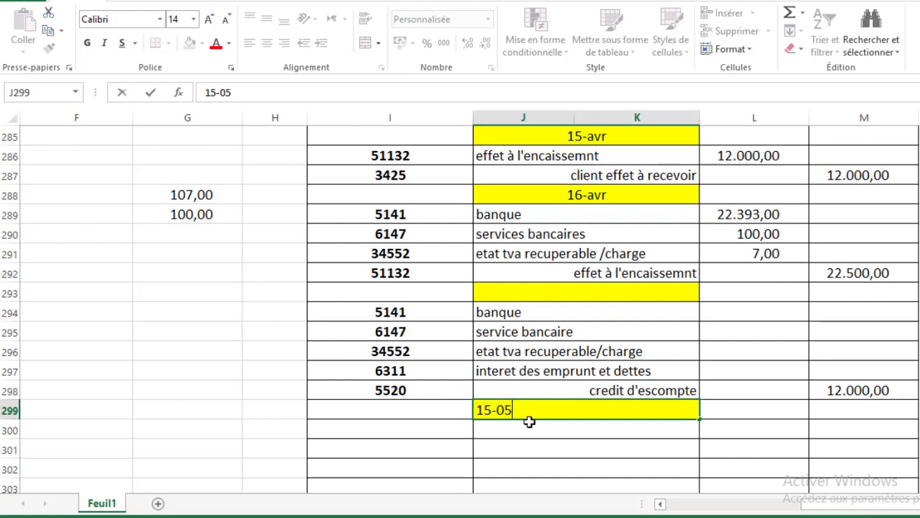
pyautogui.press('Return')
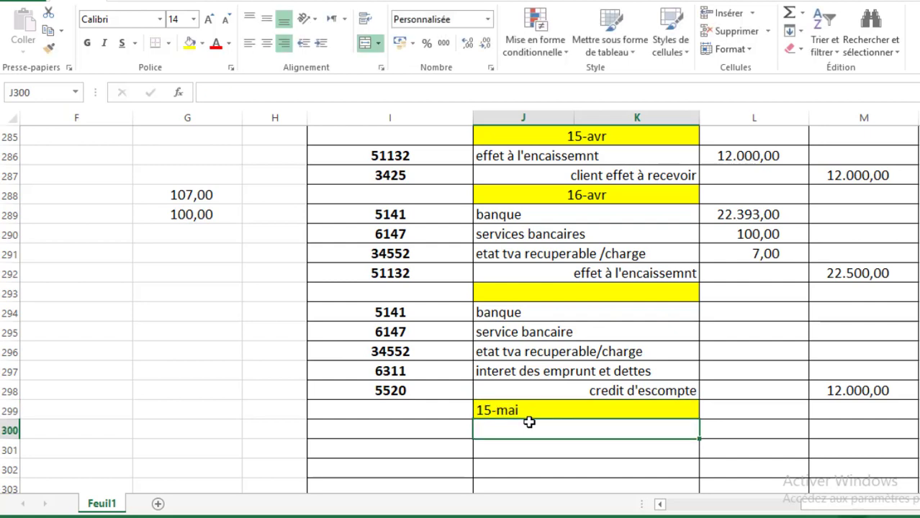
pyautogui.click(530, 411)
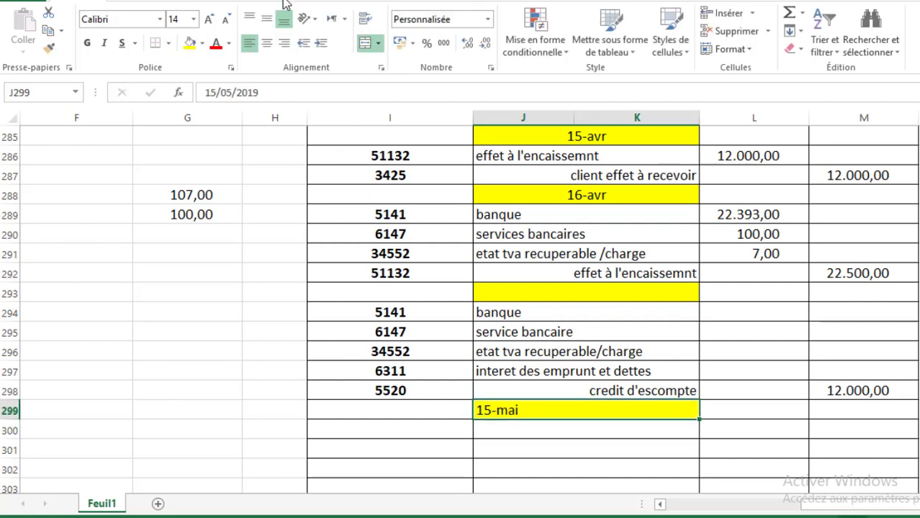
pyautogui.click(266, 44)
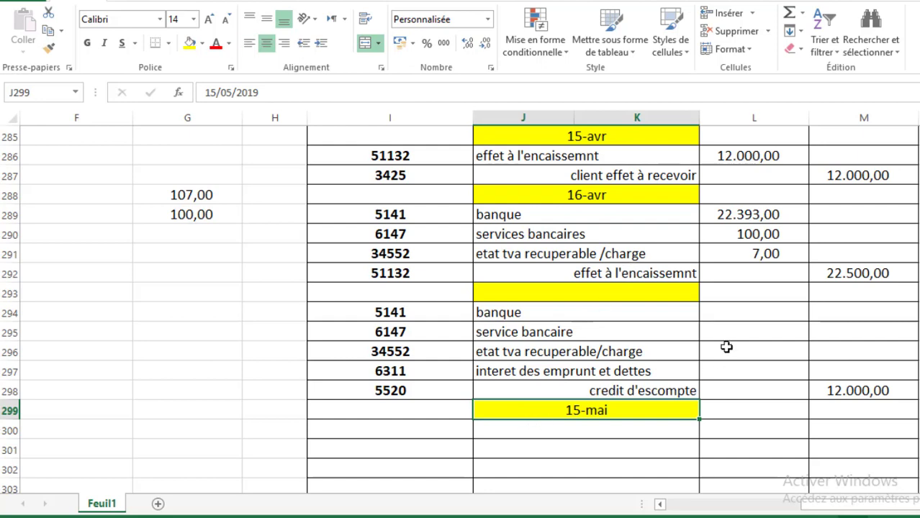
# Step: Using the exercise's discount slip, enter debit amounts of 11828,8 for banque in L294 and 20 for service bancaire in L295
pyautogui.click(726, 310)
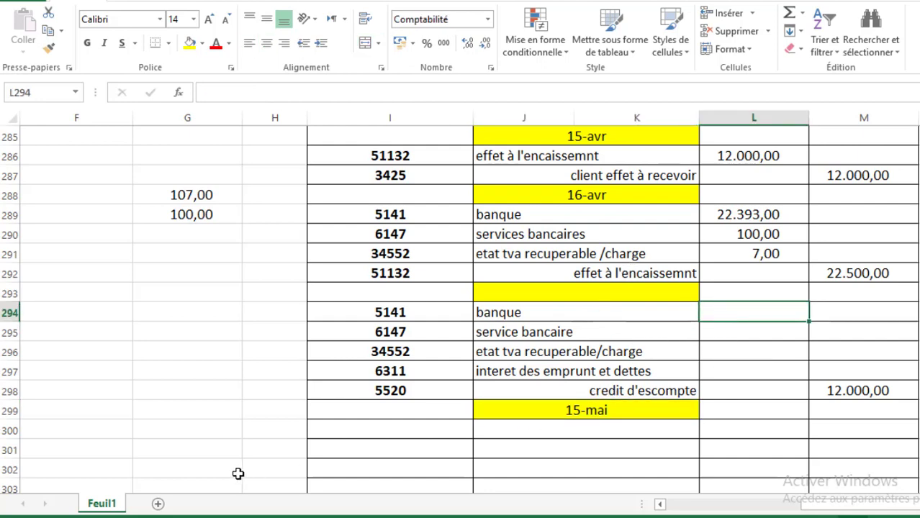
pyautogui.hotkey('alt', 'Tab')
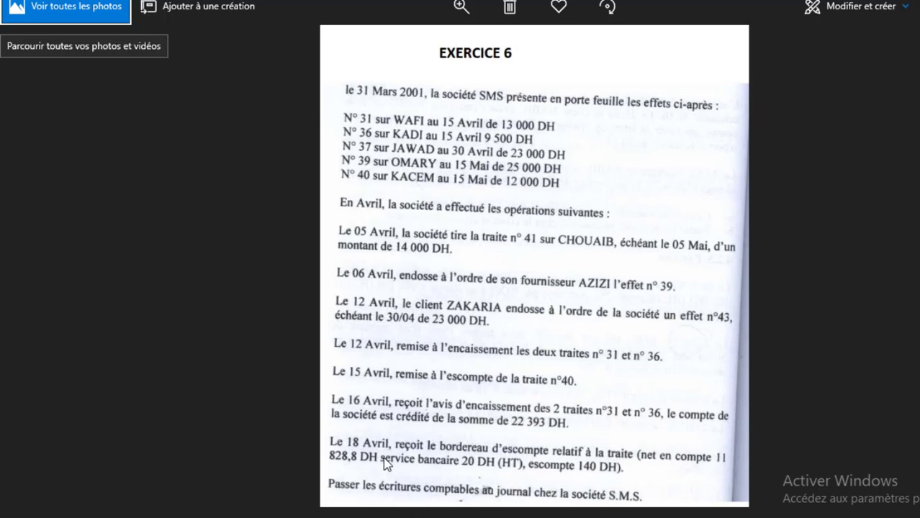
pyautogui.hotkey('alt', 'Tab')
pyautogui.write('11')
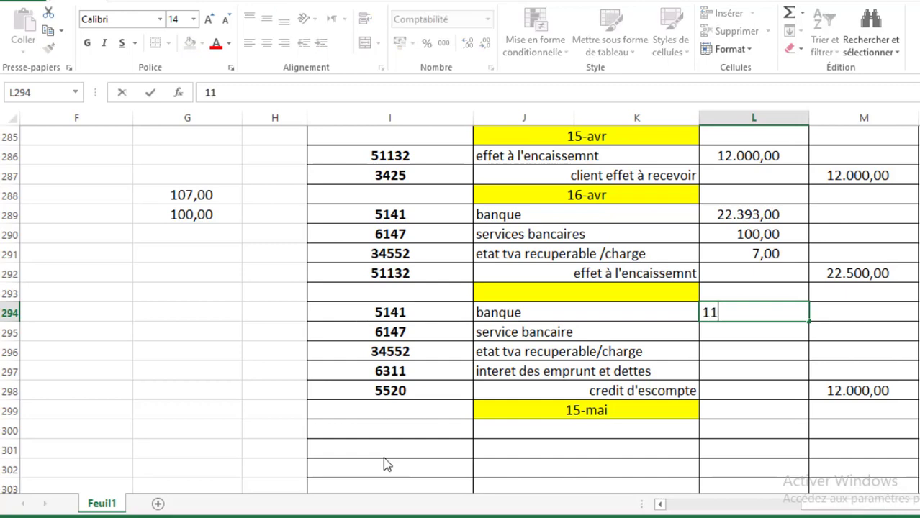
pyautogui.write('.828,8')
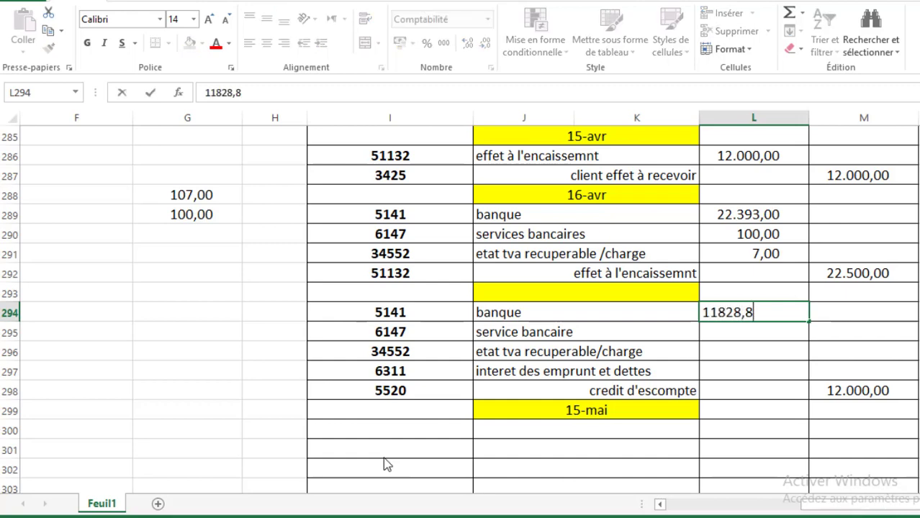
pyautogui.press('Return')
pyautogui.hotkey('alt', 'Tab')
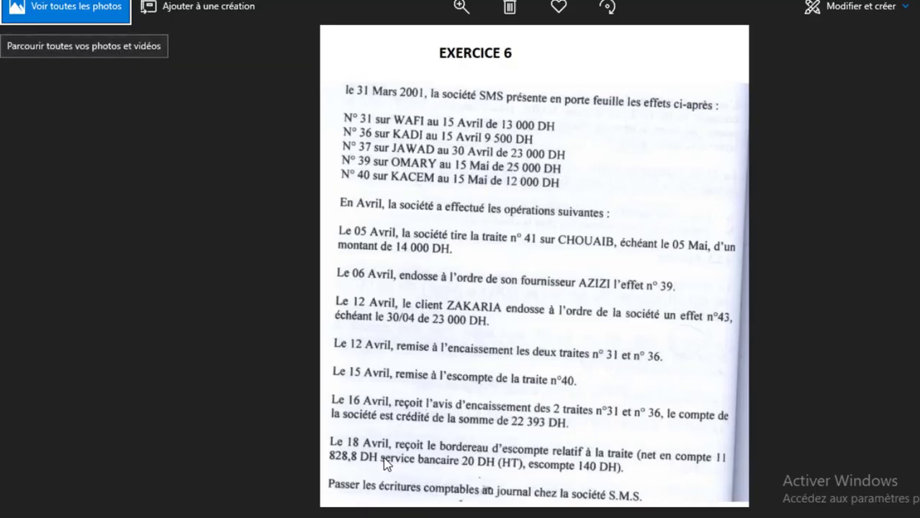
pyautogui.hotkey('alt', 'Tab')
pyautogui.write('20')
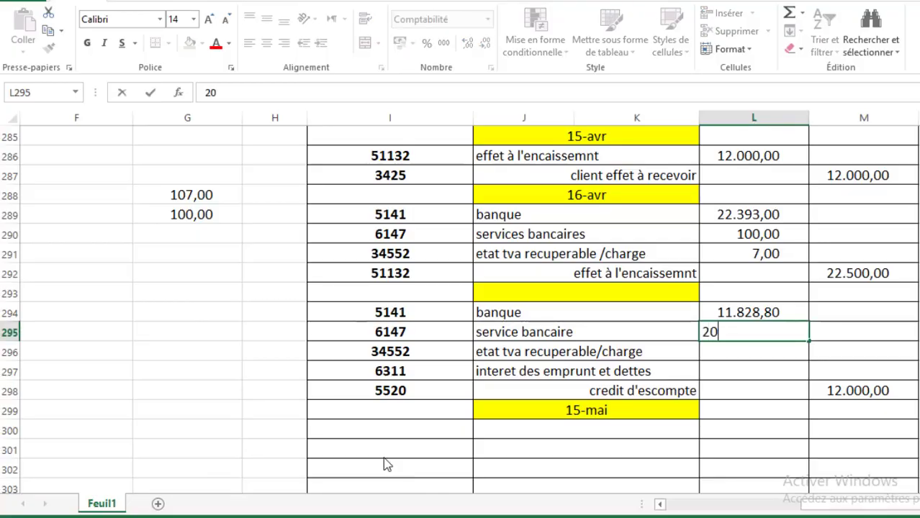
pyautogui.press('Return')
# Step: Check the discount charge in the exercise, enter 140 for the interest account in L297 and 11,2 for recoverable TVA in L296
pyautogui.hotkey('alt', 'Tab')
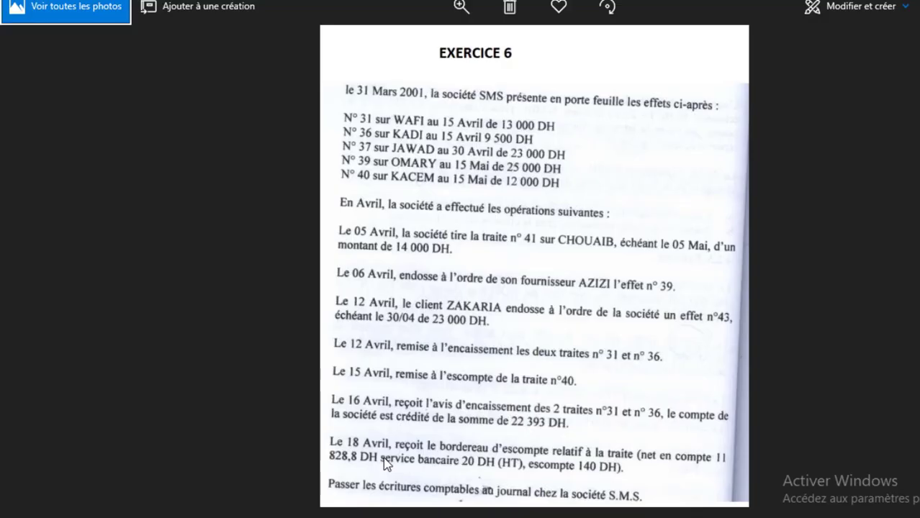
pyautogui.hotkey('alt', 'Tab')
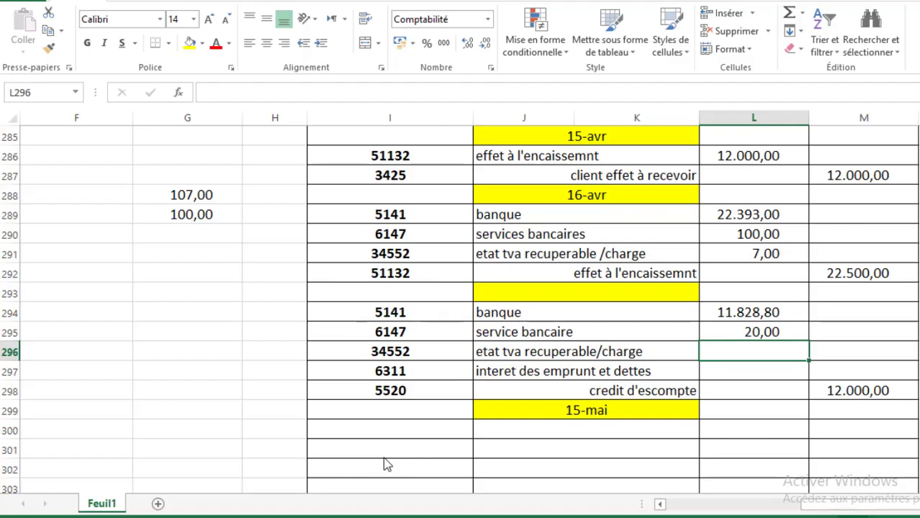
pyautogui.press('Return')
pyautogui.write('140')
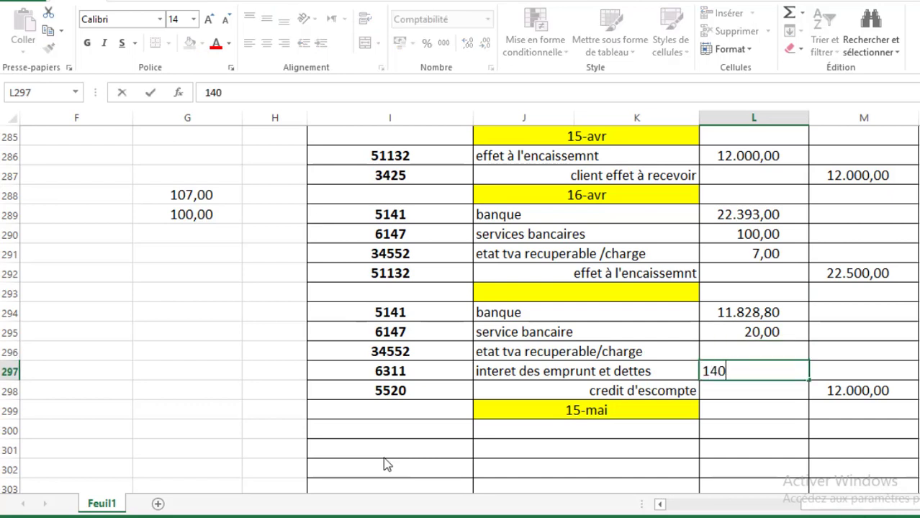
pyautogui.press('Tab')
pyautogui.press('Up')
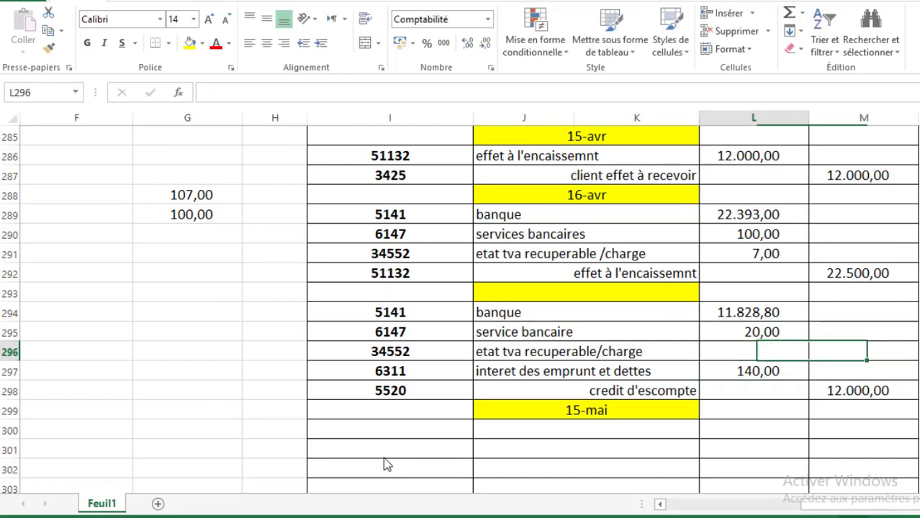
pyautogui.press('Left')
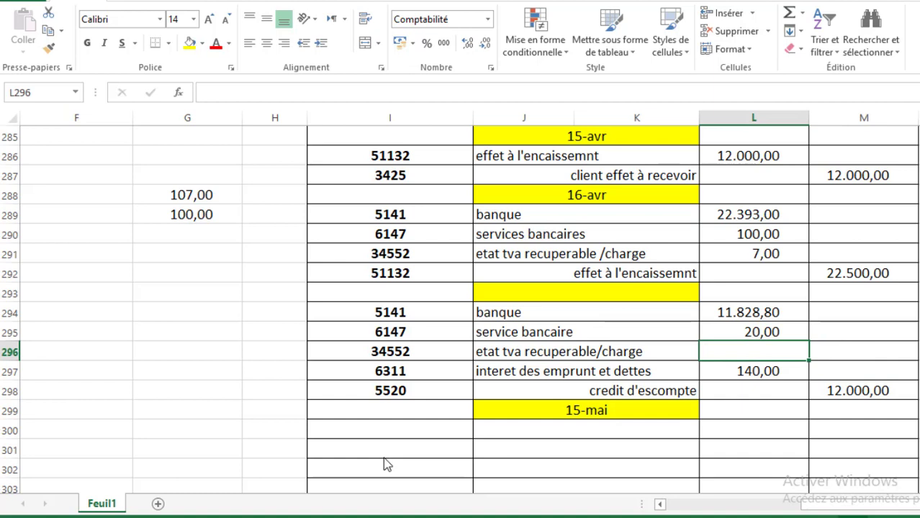
pyautogui.write('11')
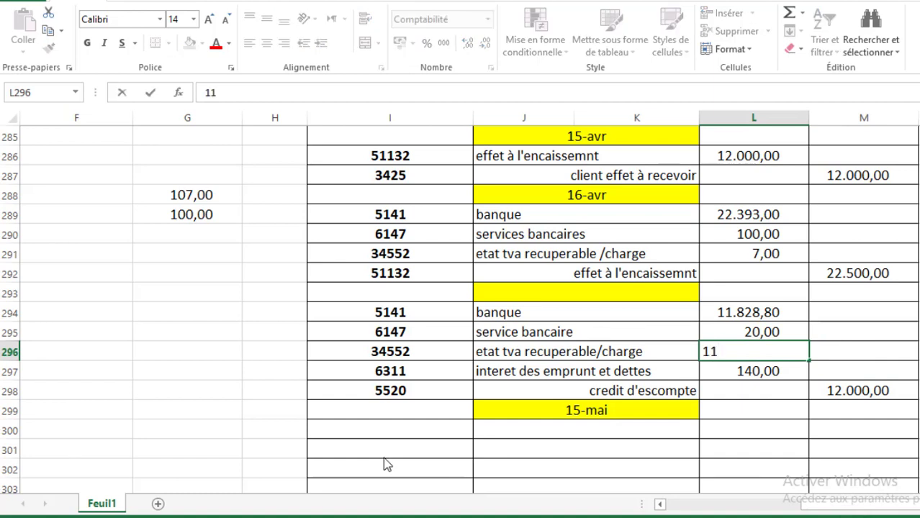
pyautogui.write(',2')
pyautogui.press('Return')
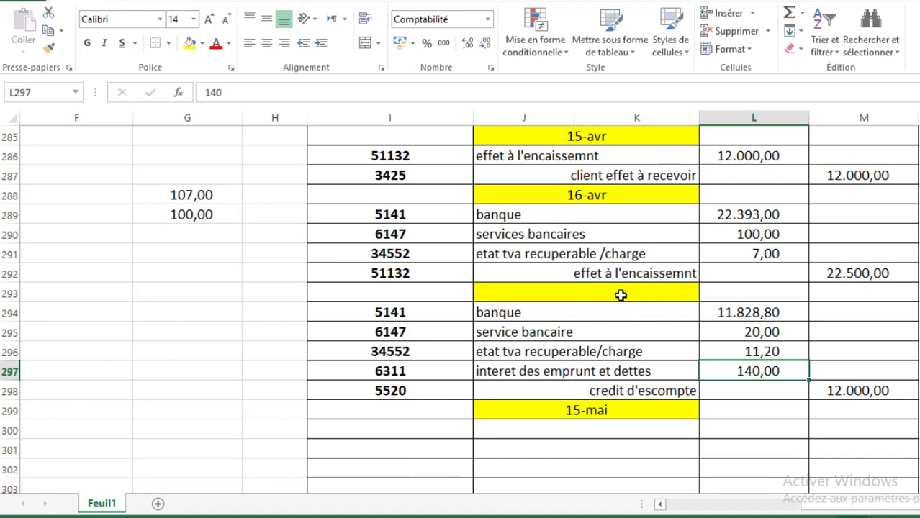
# Step: Enter the date 18-04 in the yellow row J293 above the discount entry
pyautogui.write('18-04')
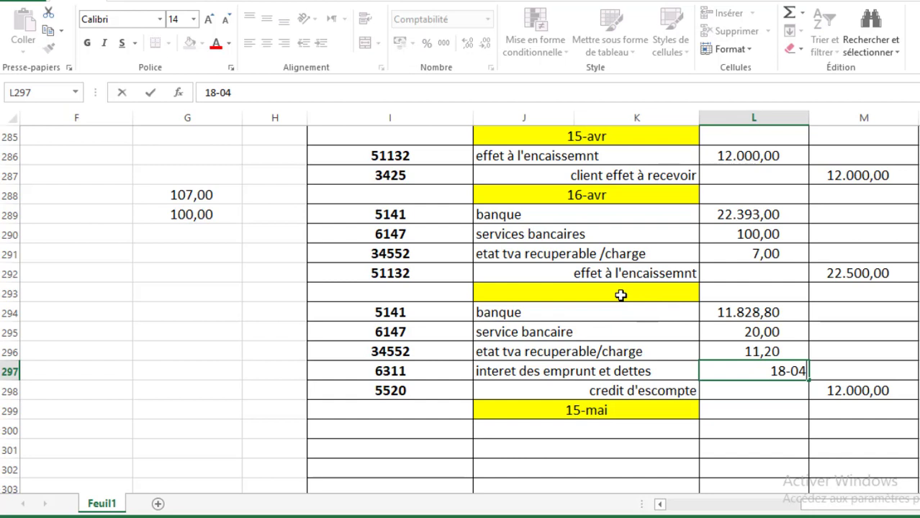
pyautogui.press('Escape')
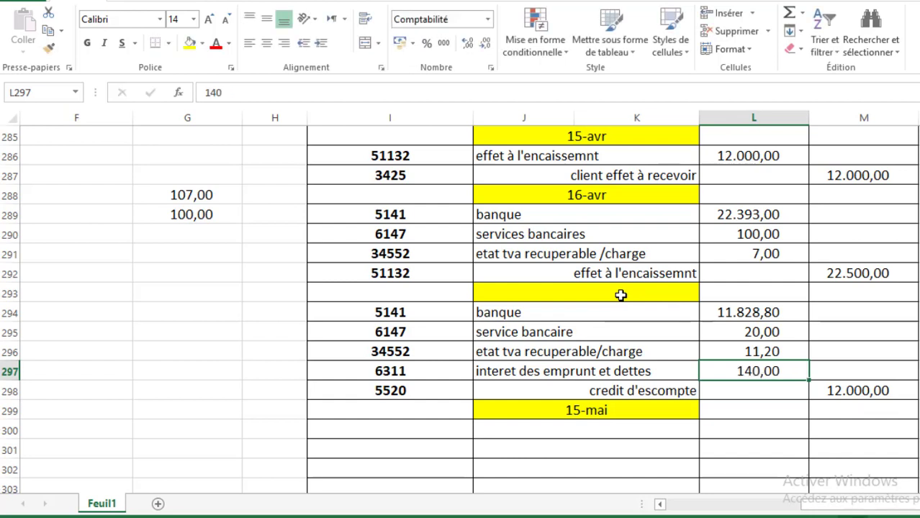
pyautogui.press('Left')
pyautogui.press('Up')
pyautogui.press('Up')
pyautogui.press('Up')
pyautogui.press('Up')
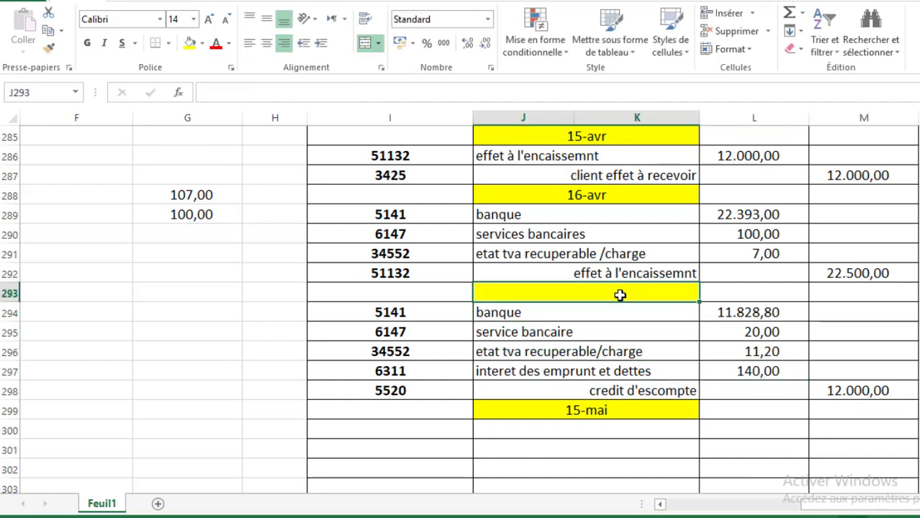
pyautogui.write('18-04')
pyautogui.press('Return')
# Step: Copy account number 51132 from the 15 April entry to I301 and account number 5520 from the discount entry to I300
pyautogui.press('Down')
pyautogui.press('Down')
pyautogui.press('Down')
pyautogui.press('Down')
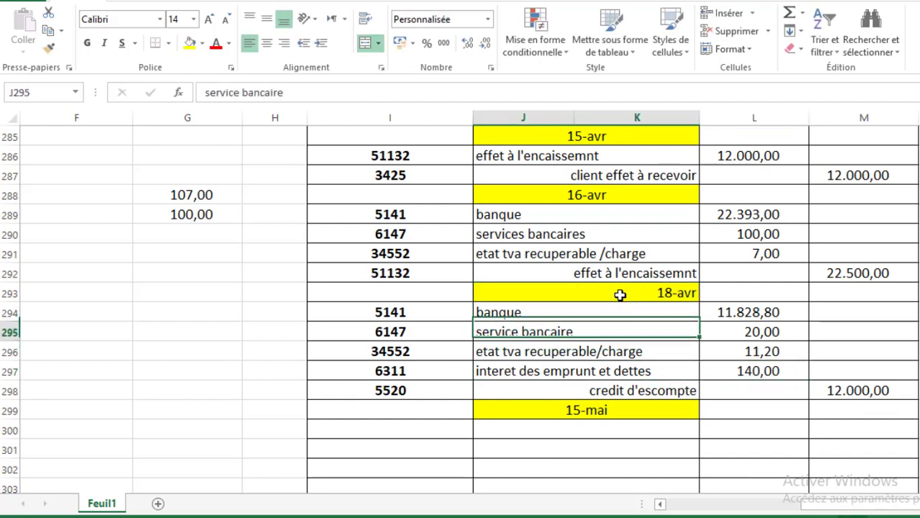
pyautogui.press('Down')
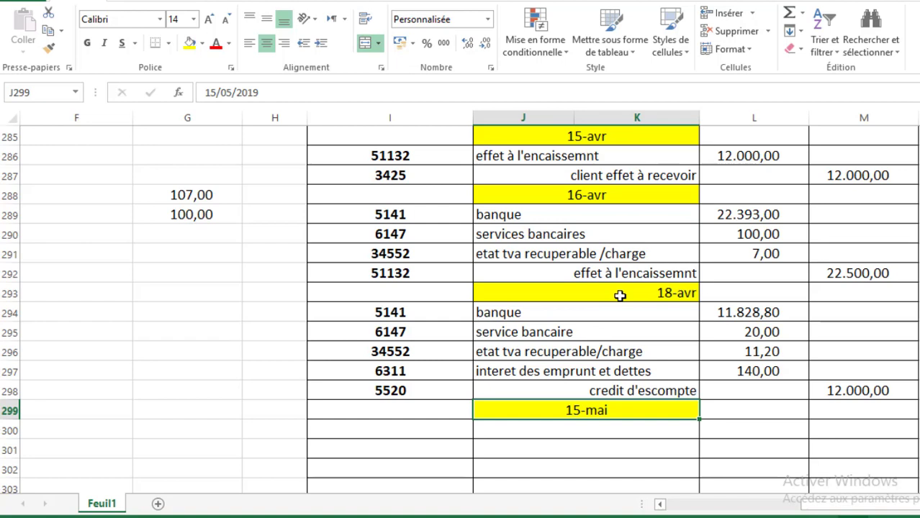
pyautogui.press('Down')
pyautogui.press('Left')
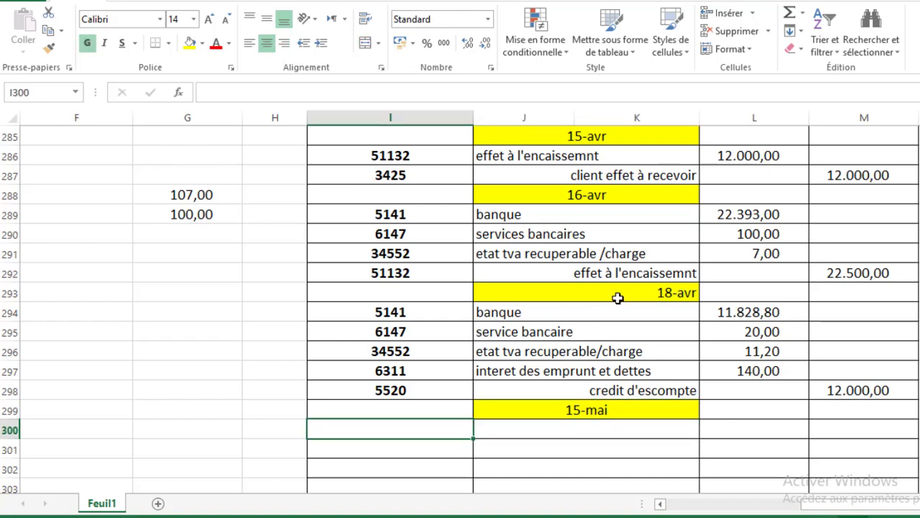
pyautogui.click(437, 164)
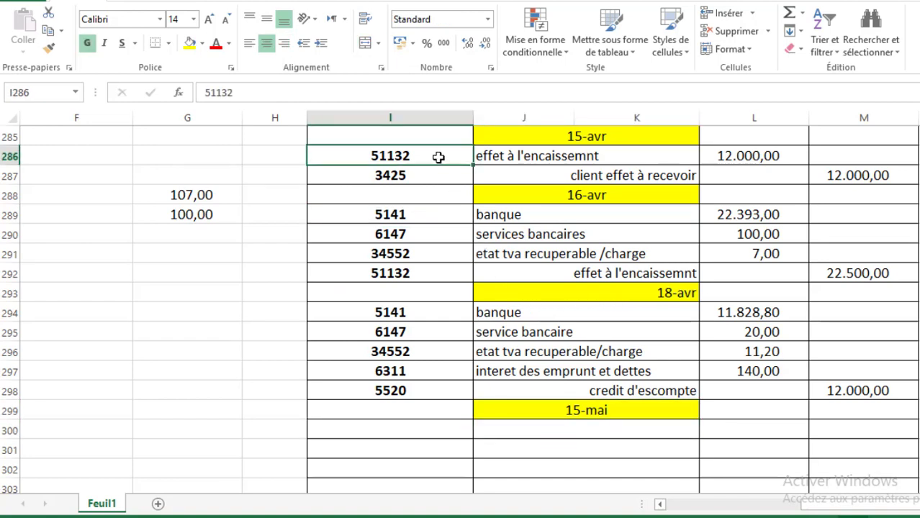
pyautogui.hotkey('ctrl', 'c')
pyautogui.click(395, 445)
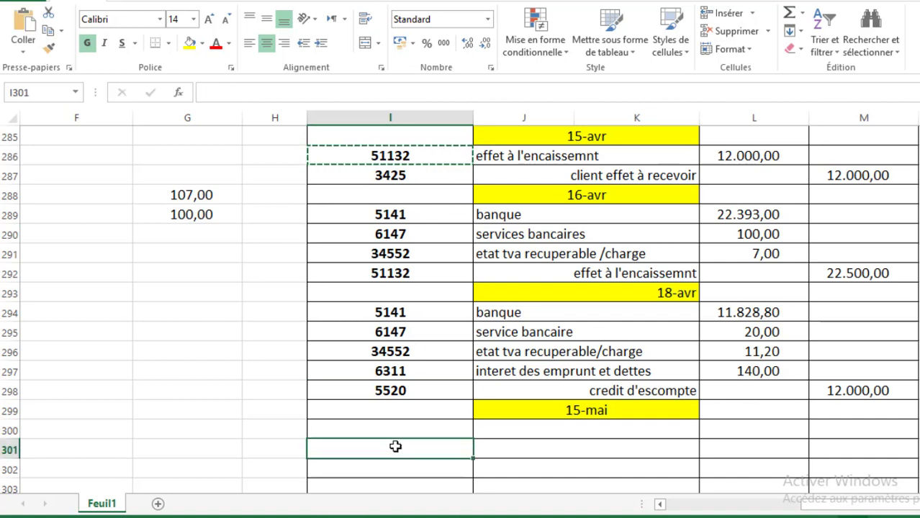
pyautogui.hotkey('ctrl', 'v')
pyautogui.click(428, 396)
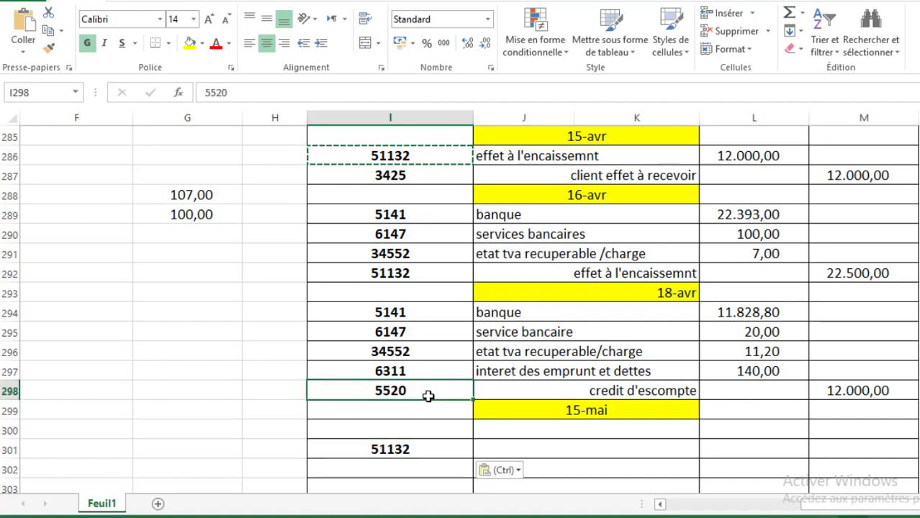
pyautogui.hotkey('ctrl', 'c')
pyautogui.click(417, 426)
pyautogui.hotkey('ctrl', 'v')
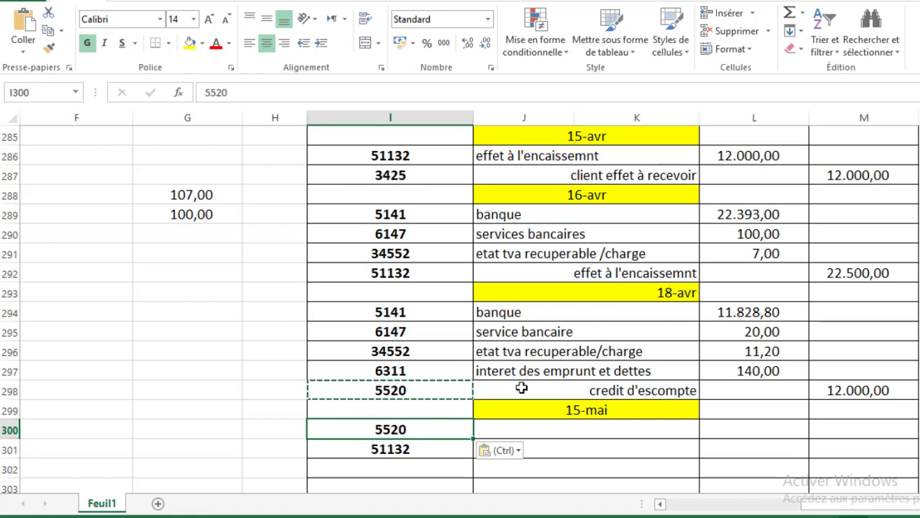
# Step: Copy the label "credit d'escompte" from J298 to J300 and "effet à l'encaissemnt" from J286 to J301
pyautogui.click(521, 389)
pyautogui.hotkey('ctrl', 'c')
pyautogui.click(504, 424)
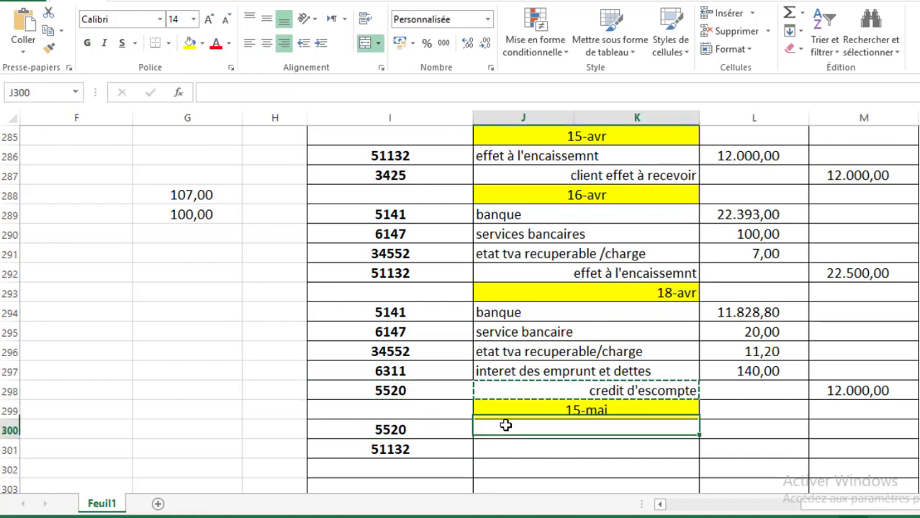
pyautogui.hotkey('ctrl', 'v')
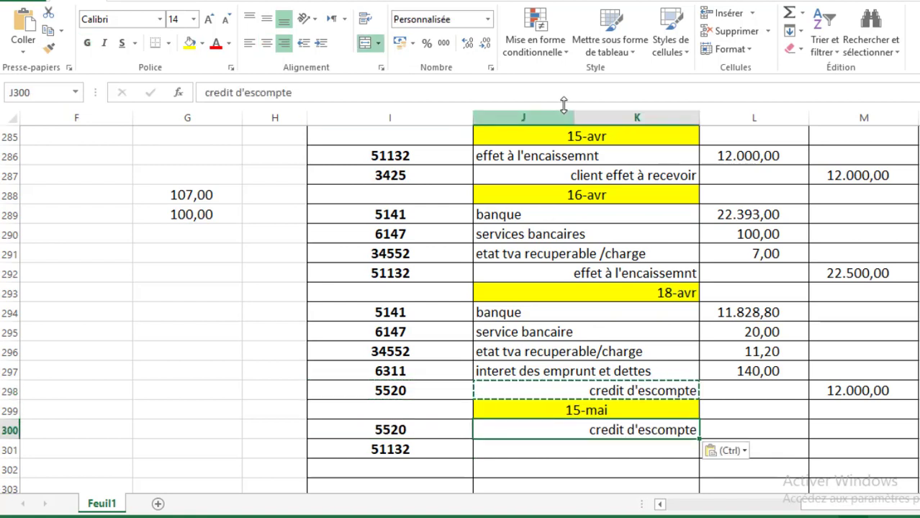
pyautogui.click(539, 156)
pyautogui.hotkey('ctrl', 'c')
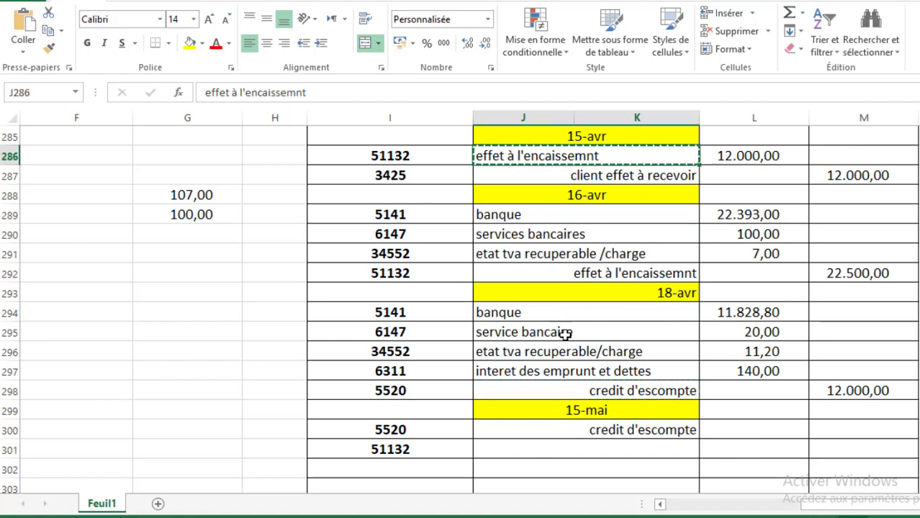
pyautogui.click(537, 447)
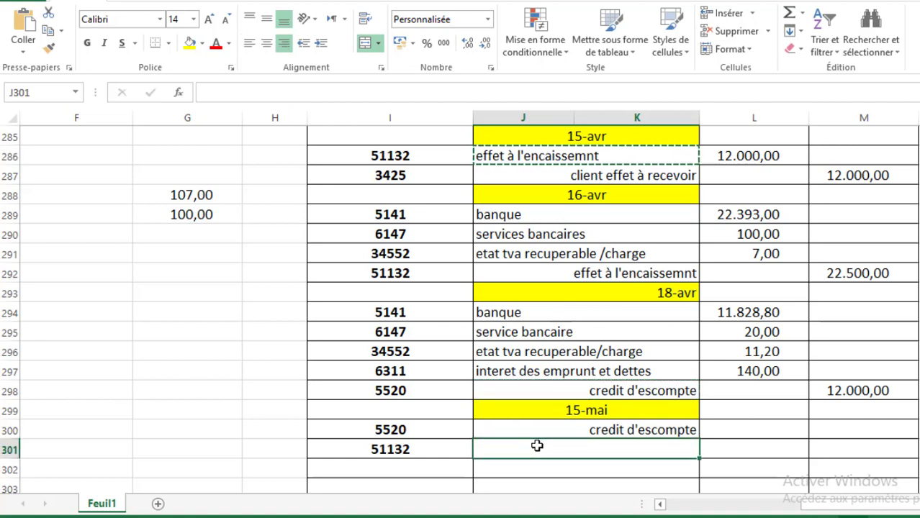
pyautogui.hotkey('ctrl', 'v')
# Step: Left-align the debit label "credit d'escompte" in J300 of the 15 May entry
pyautogui.click(538, 432)
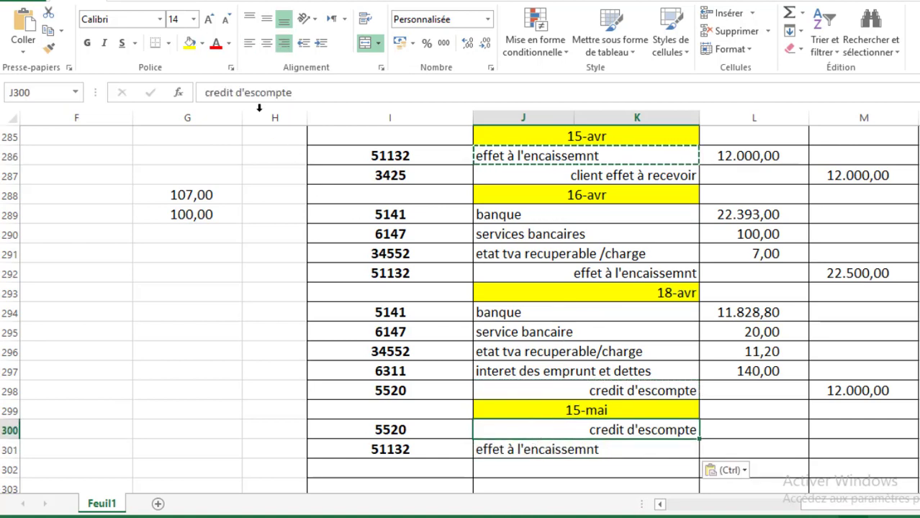
pyautogui.click(249, 43)
pyautogui.click(537, 442)
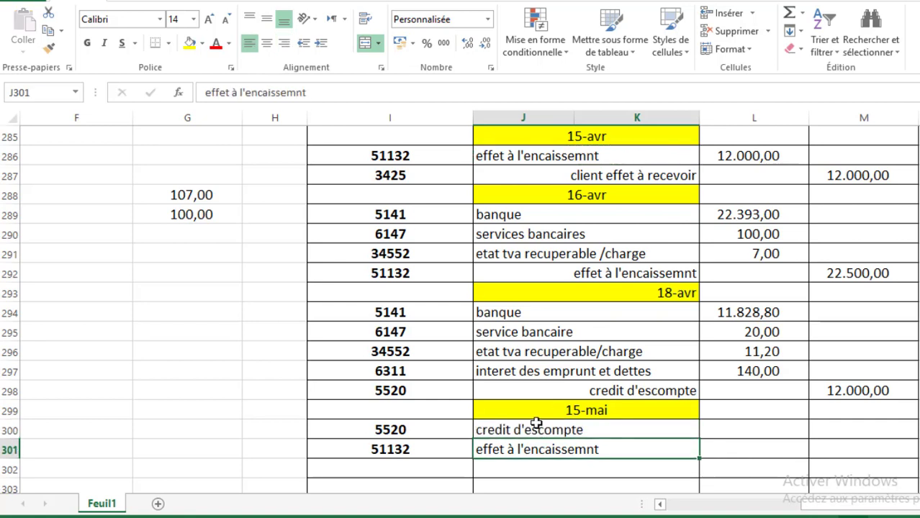
# Step: Right-align the credit label in J301 and enter 12000 as the 15 May entry's debit in L300 and credit in M301
pyautogui.click(284, 43)
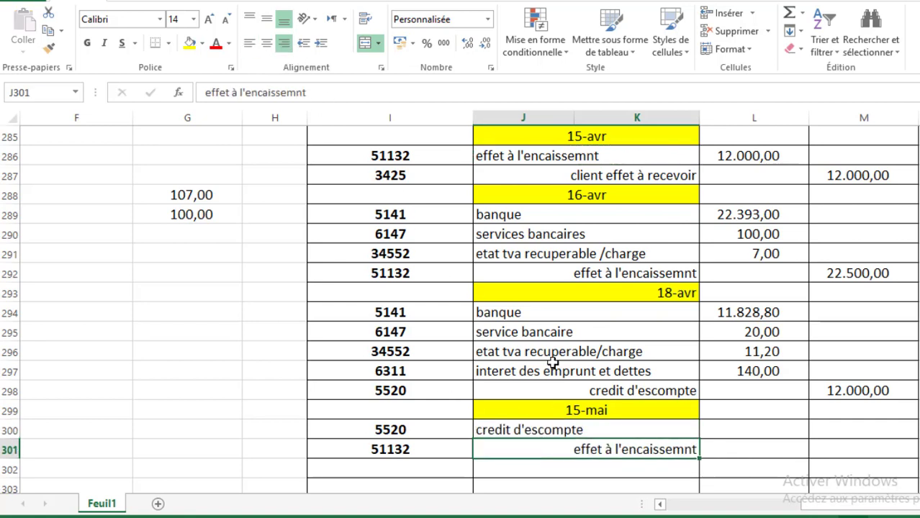
pyautogui.click(775, 442)
pyautogui.click(752, 432)
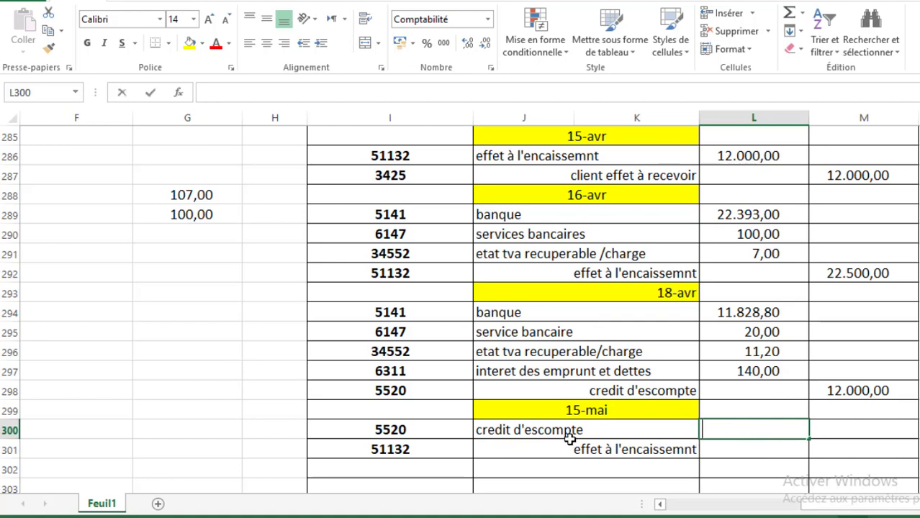
pyautogui.write('21')
pyautogui.press('BackSpace')
pyautogui.press('BackSpace')
pyautogui.write('12000')
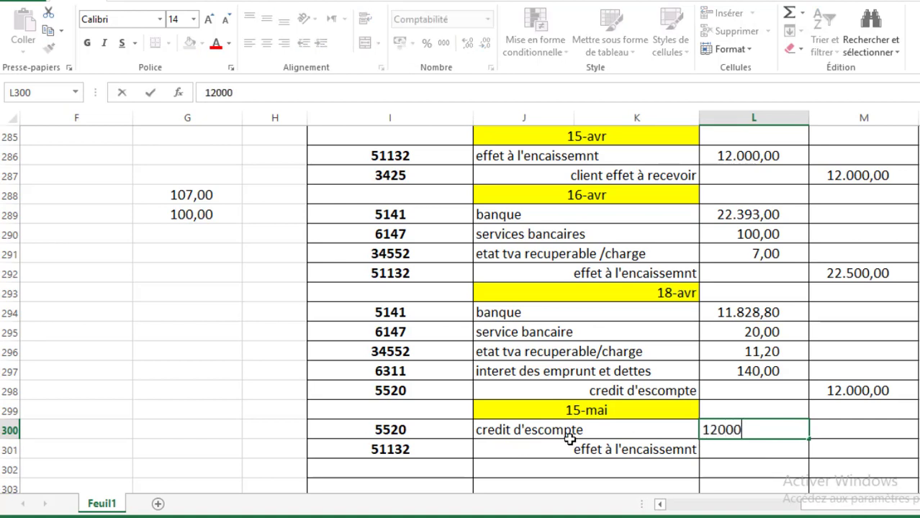
pyautogui.press('Tab')
pyautogui.press('Down')
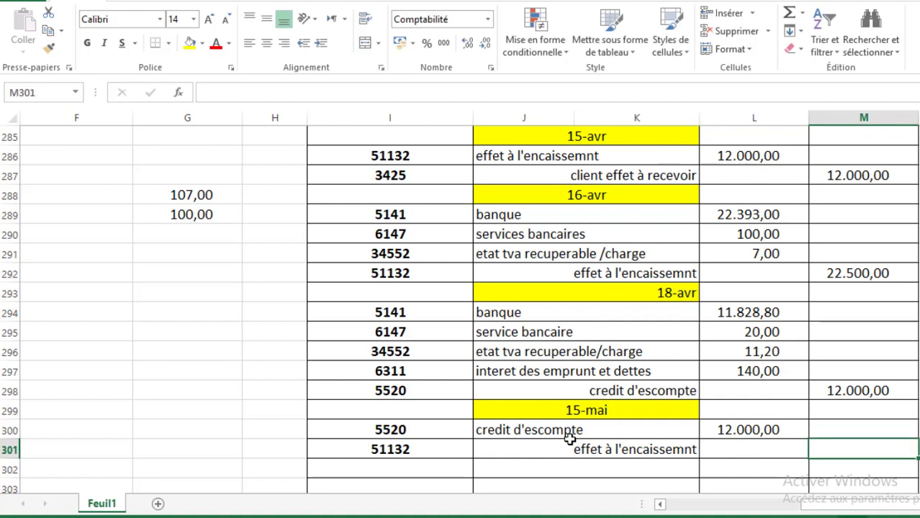
pyautogui.write('12000')
pyautogui.press('Return')
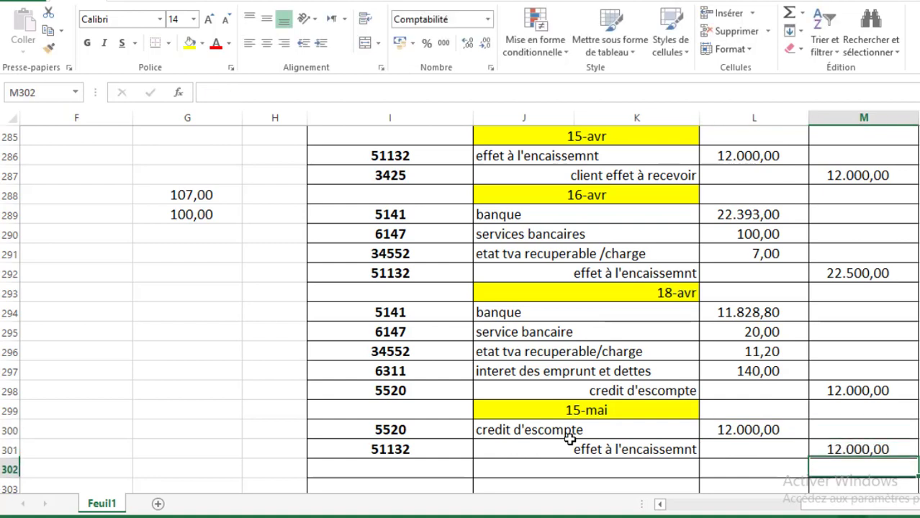
# Step: Review the 15 May entry's accounts and amounts against the discount credit recorded in the 18 April entry
pyautogui.press('Up')
pyautogui.press('Left')
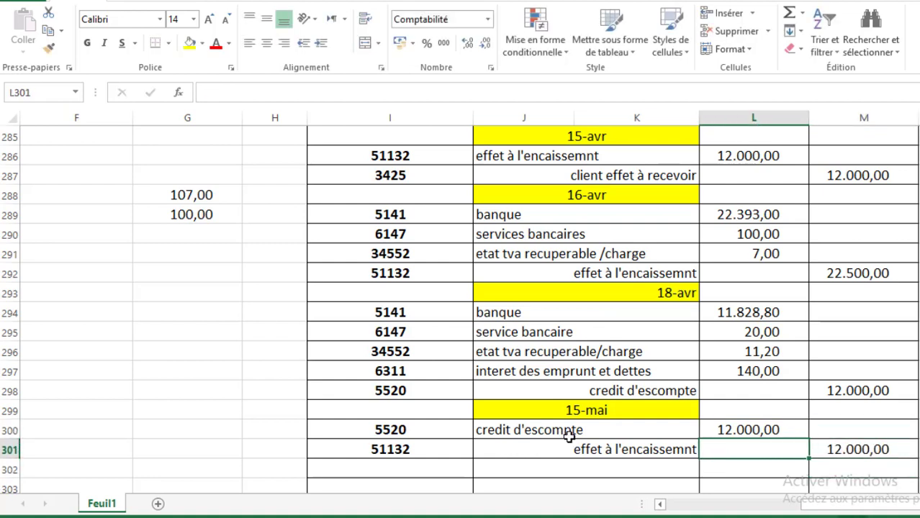
pyautogui.click(395, 429)
pyautogui.moveTo(459, 426); pyautogui.dragTo(741, 424)
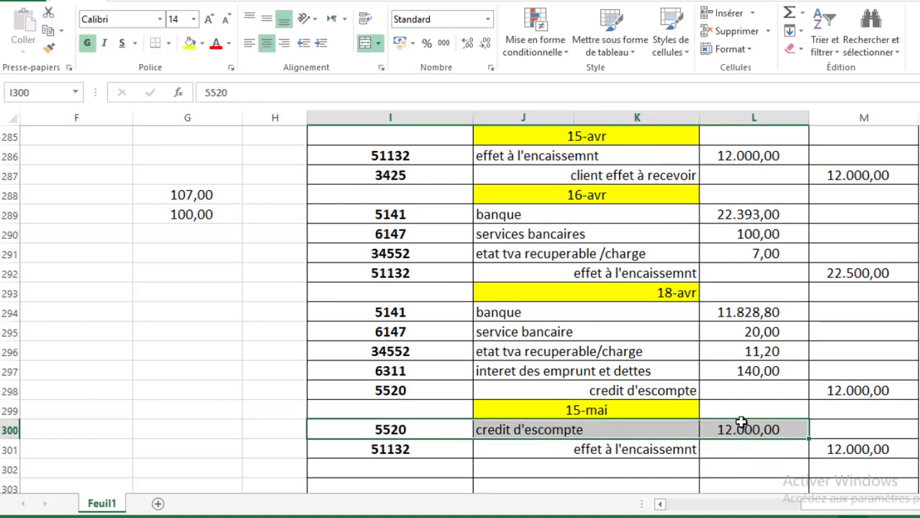
pyautogui.click(849, 390)
pyautogui.click(758, 430)
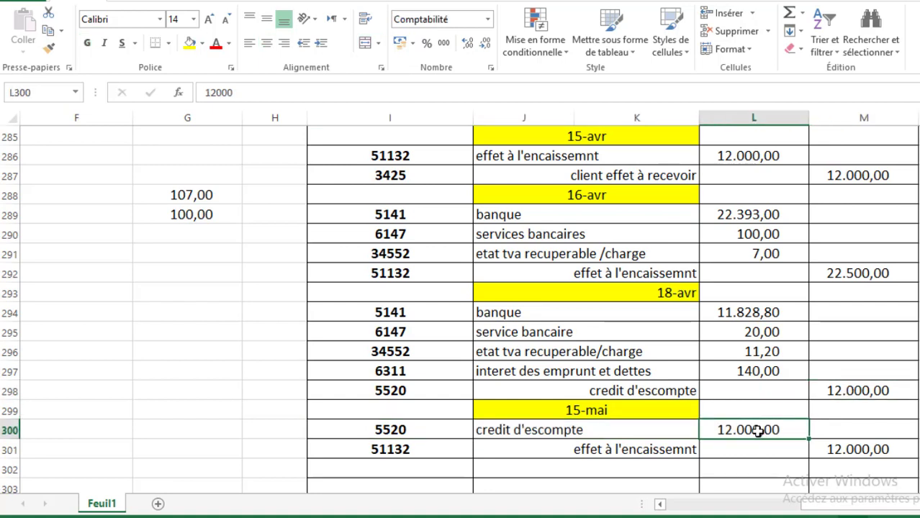
pyautogui.click(646, 454)
pyautogui.click(829, 440)
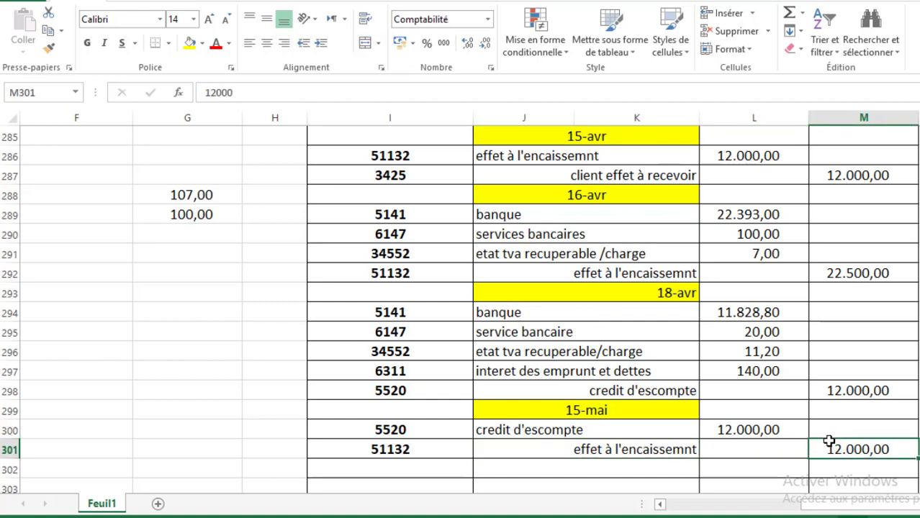
# Step: Examine the accounts and amounts of the 15 April, 18 April and first 12 April journal entries
pyautogui.click(722, 156)
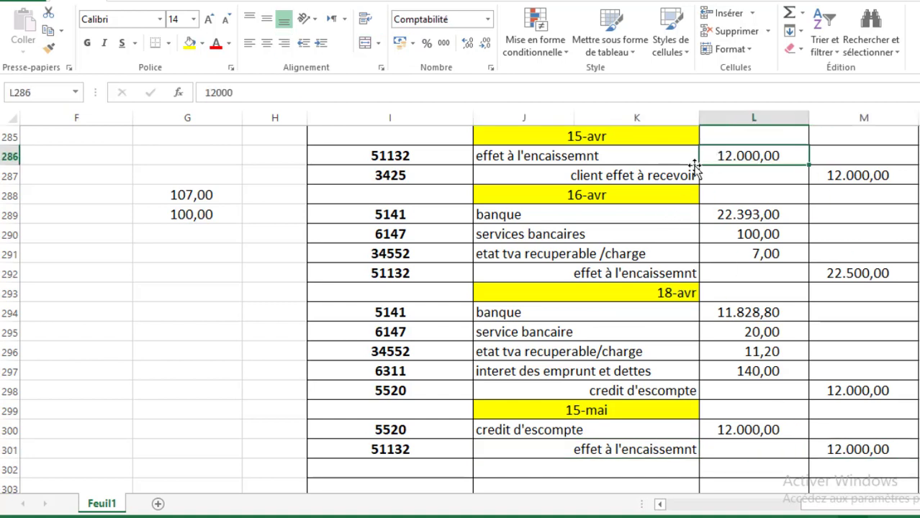
pyautogui.moveTo(604, 151); pyautogui.dragTo(448, 152)
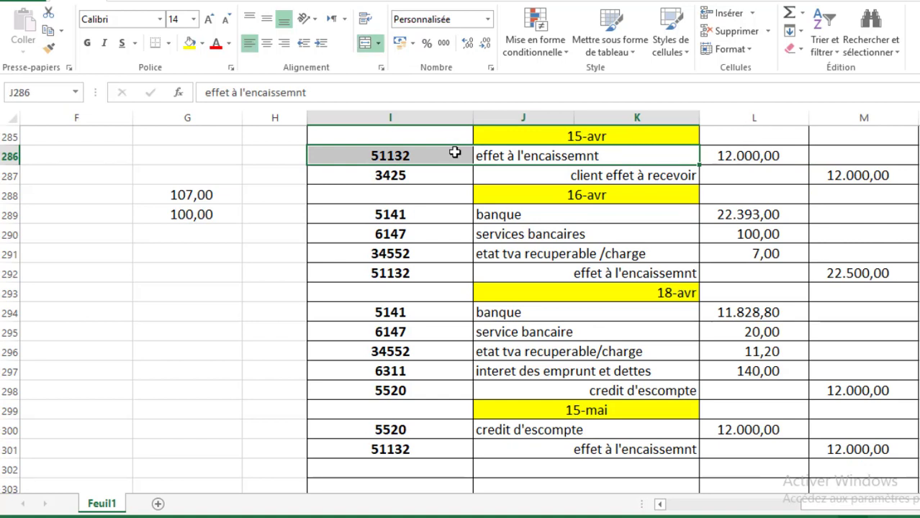
pyautogui.click(608, 173)
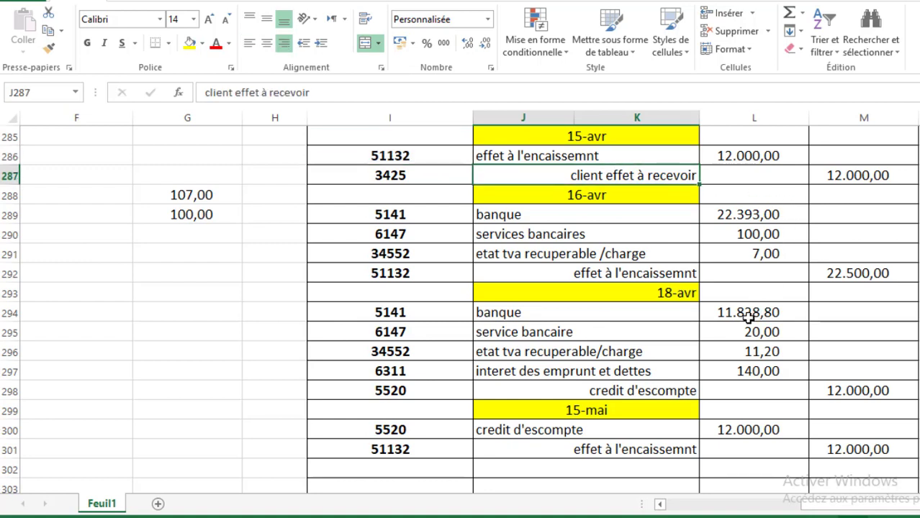
pyautogui.moveTo(748, 315); pyautogui.dragTo(740, 368)
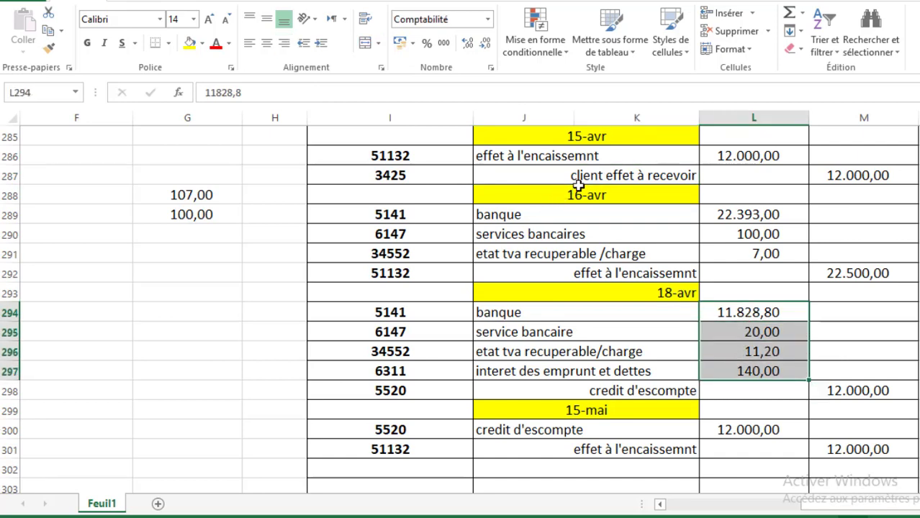
pyautogui.scroll(3, 591, 178)
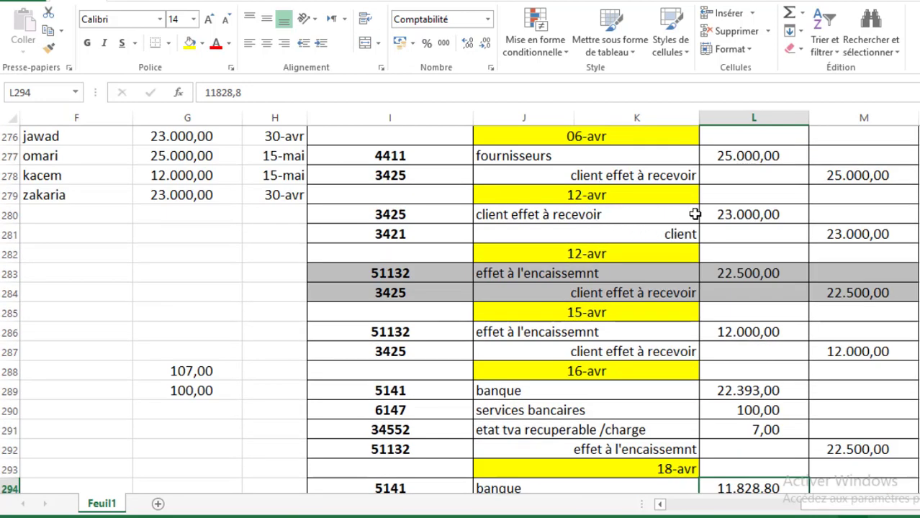
pyautogui.click(731, 214)
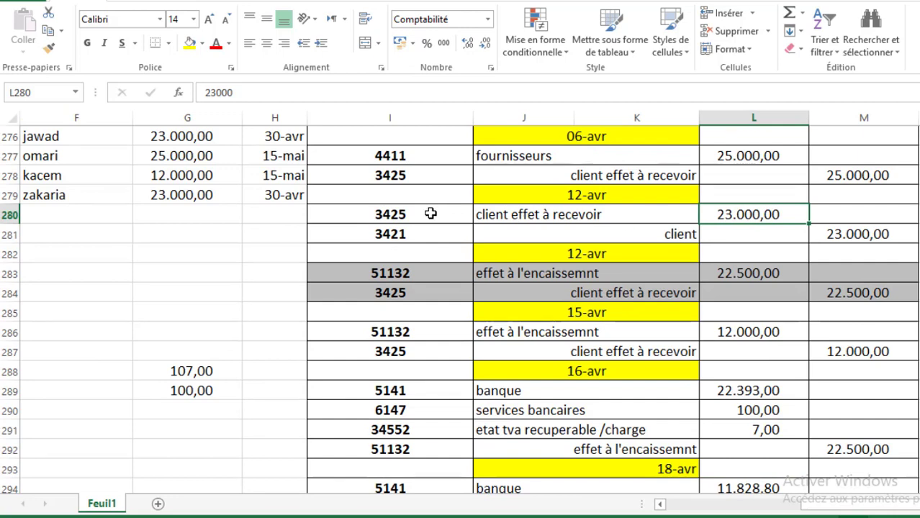
pyautogui.click(393, 214)
pyautogui.click(673, 242)
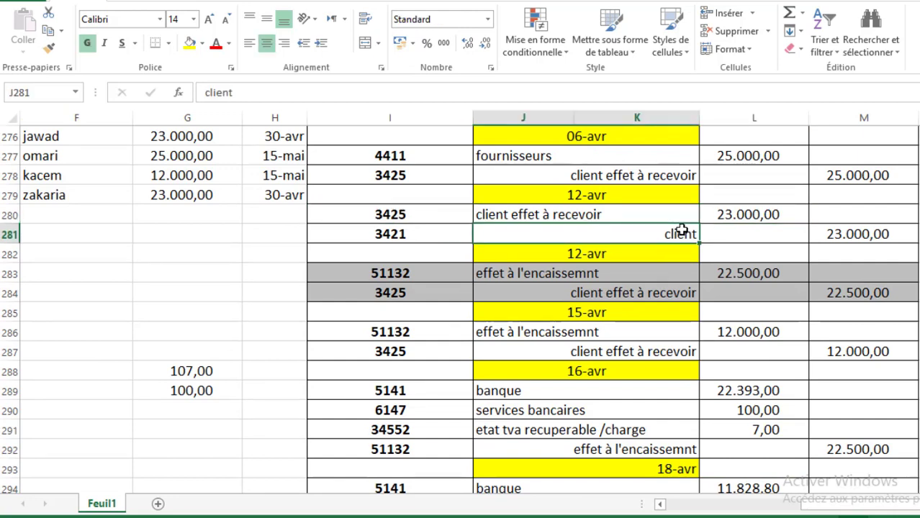
pyautogui.scroll(-3, 680, 238)
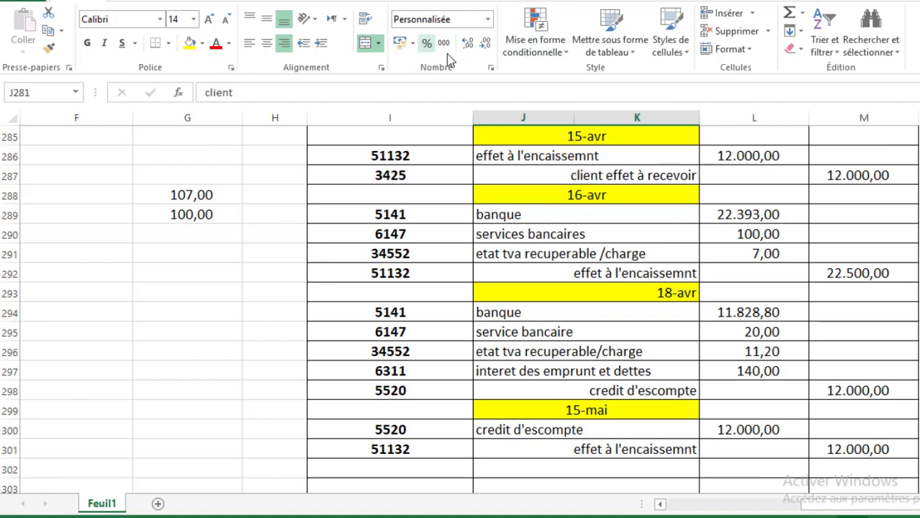
pyautogui.press('F9')
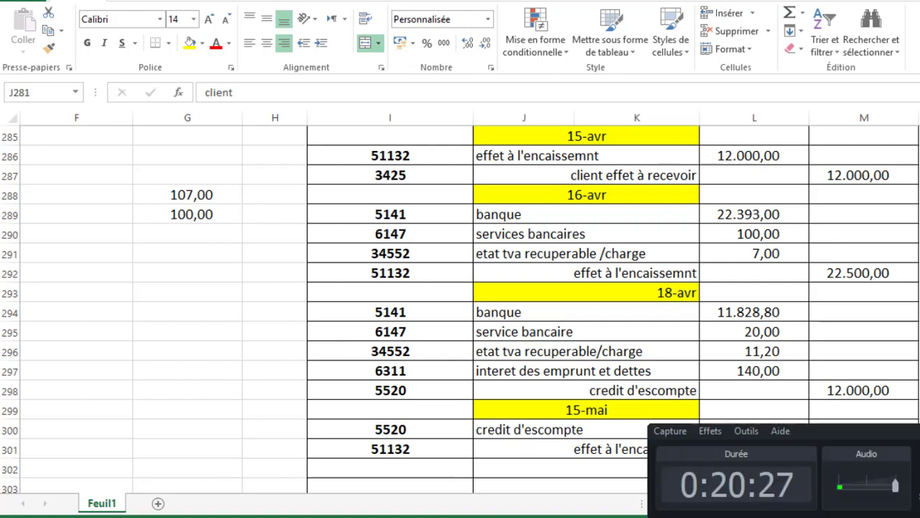